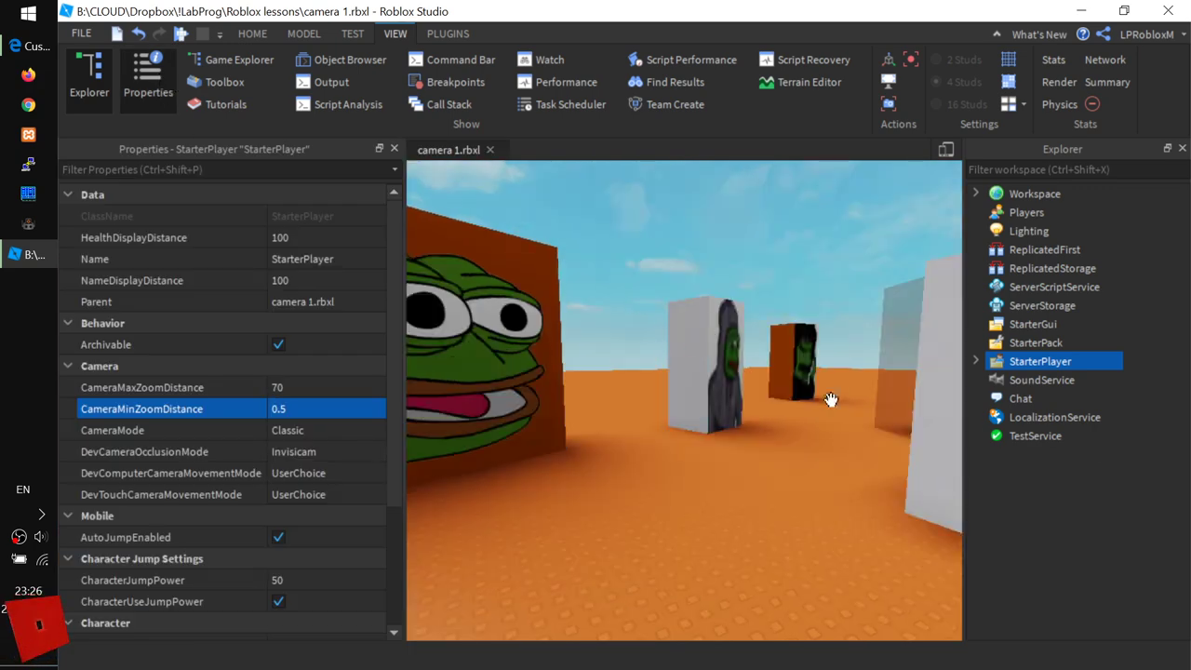
- Examine StarterPlayer's CameraMaxZoomDistance and CameraMinZoomDistance properties
scroll(204, 226, down, 3)
scroll(251, 343, up, 3)
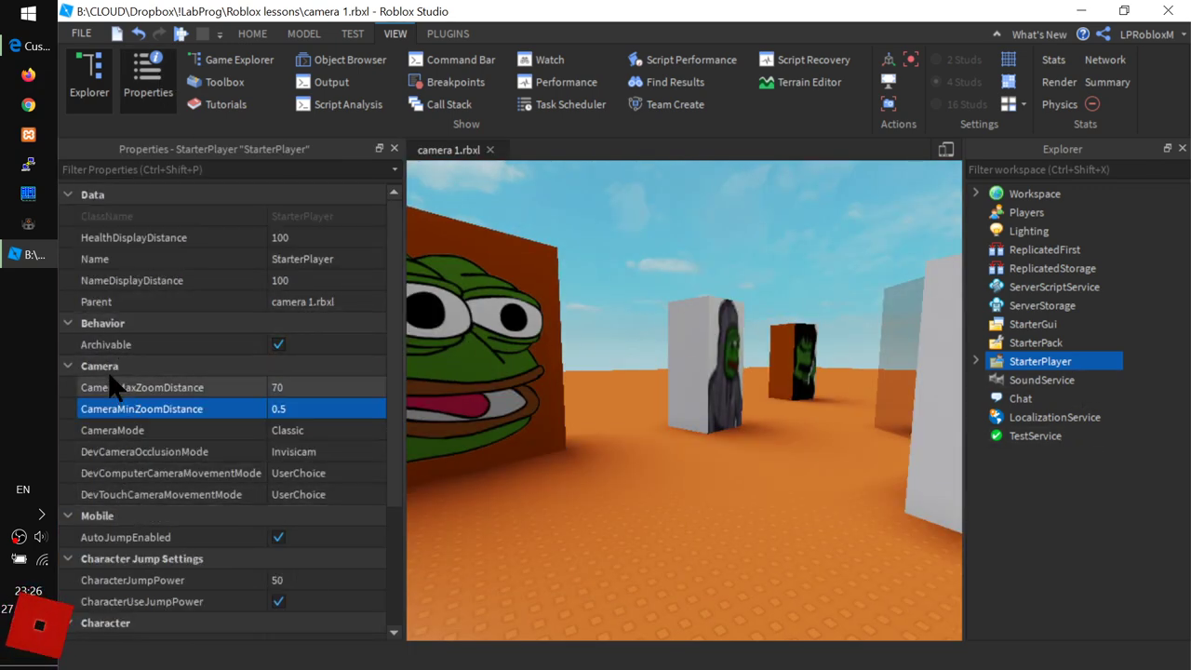
click(164, 389)
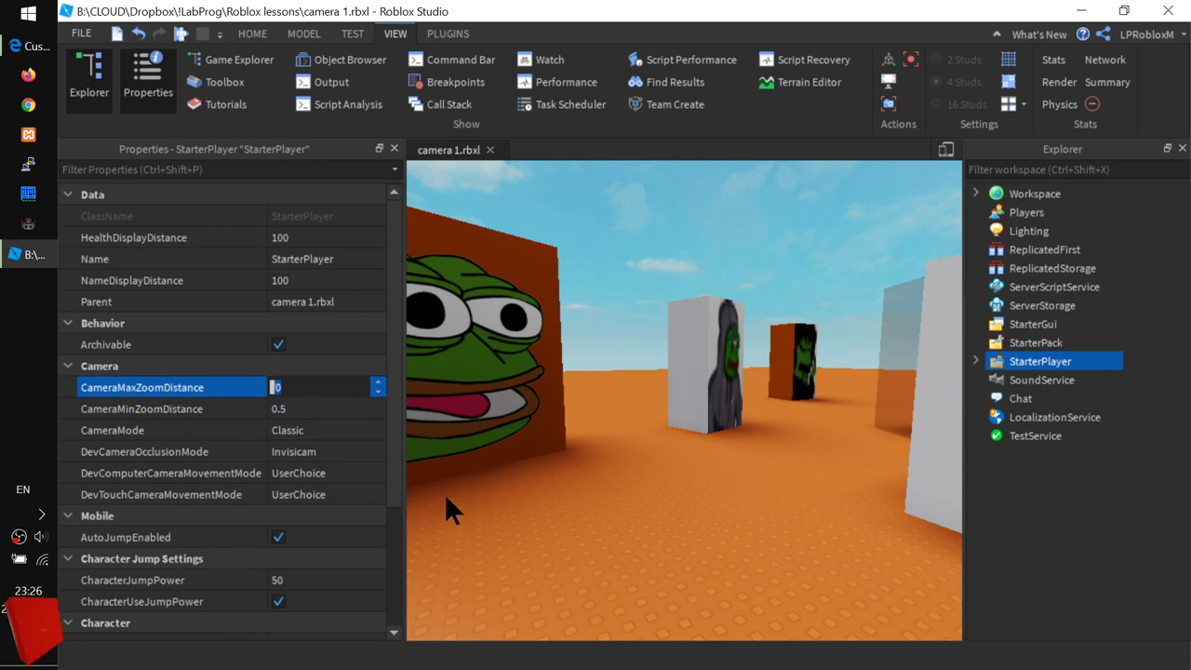
click(163, 414)
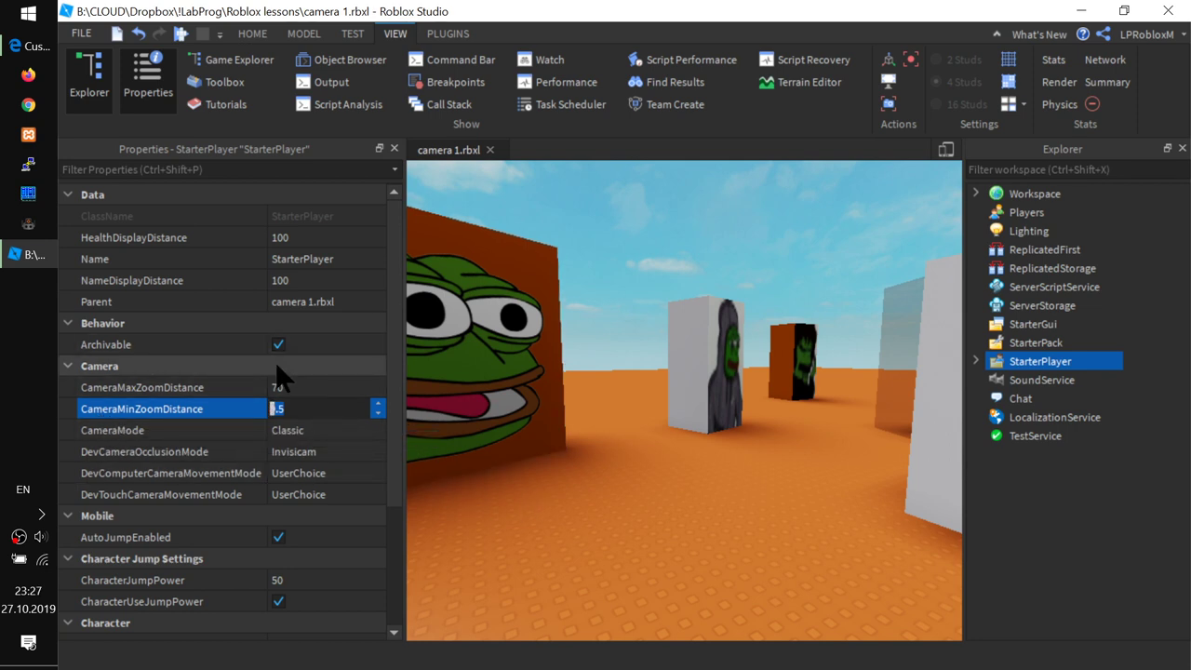
click(764, 445)
right_drag(690, 352, 668, 404)
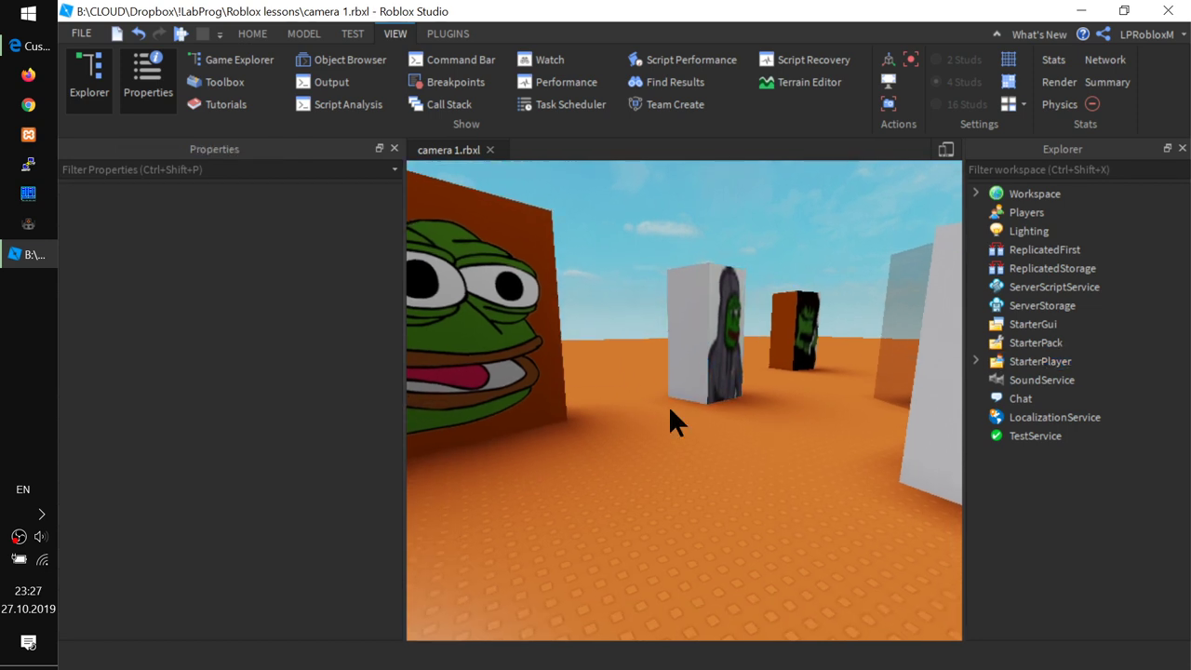
key(s)
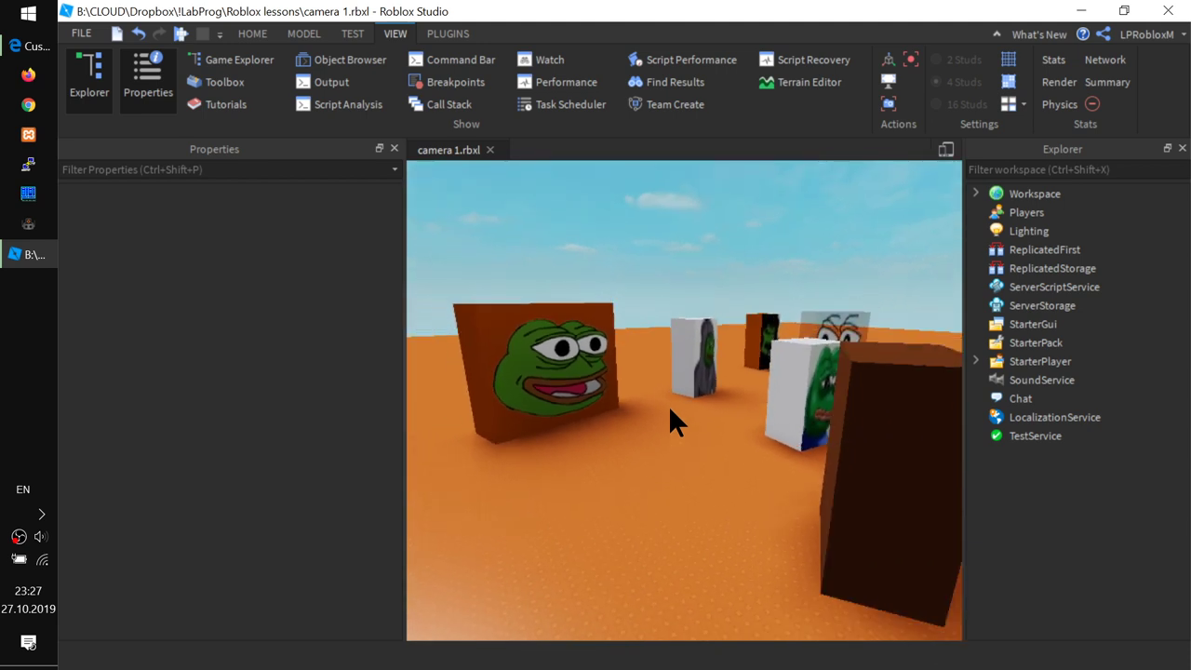
key(s)
key(d)
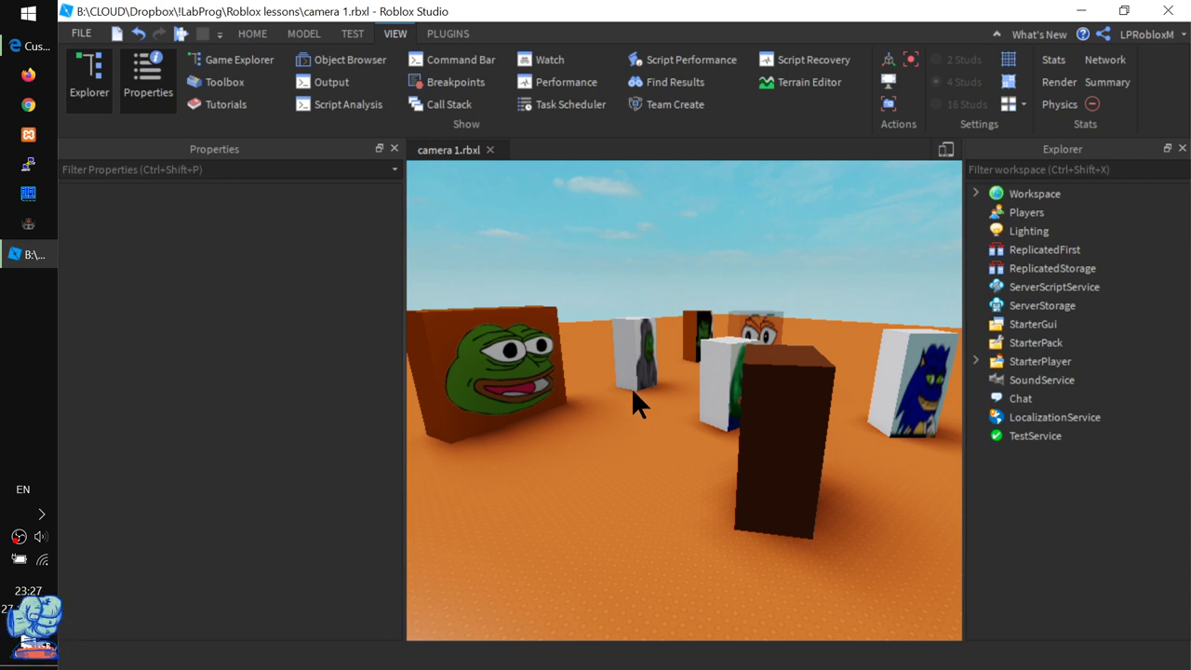
scroll(631, 387, up, 2)
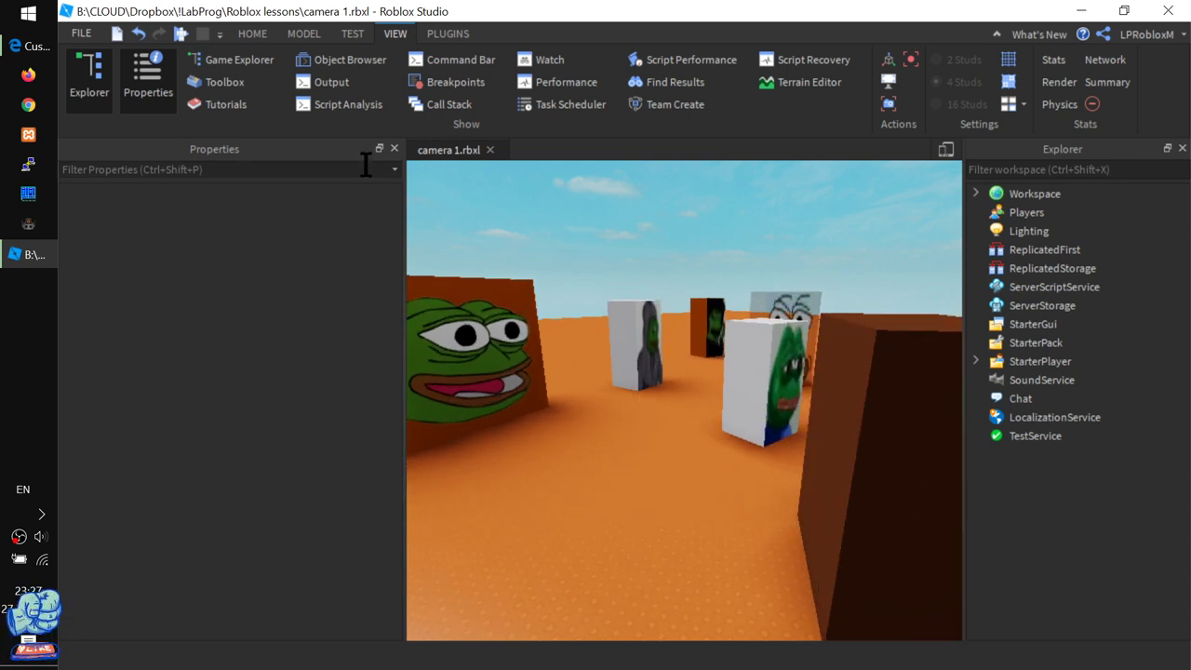
- Select StarterPlayer and read the Zoom Distance section of the camera customization article in the browser
click(1035, 363)
scroll(704, 377, up, 3)
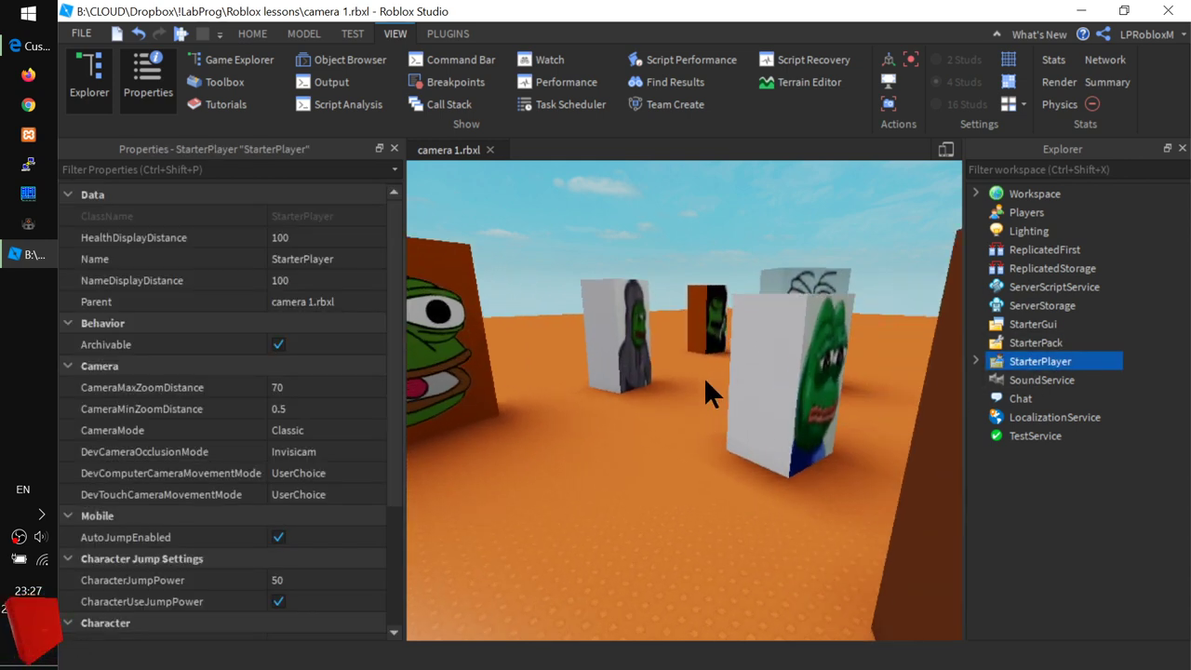
scroll(589, 391, up, 2)
right_drag(665, 314, 671, 307)
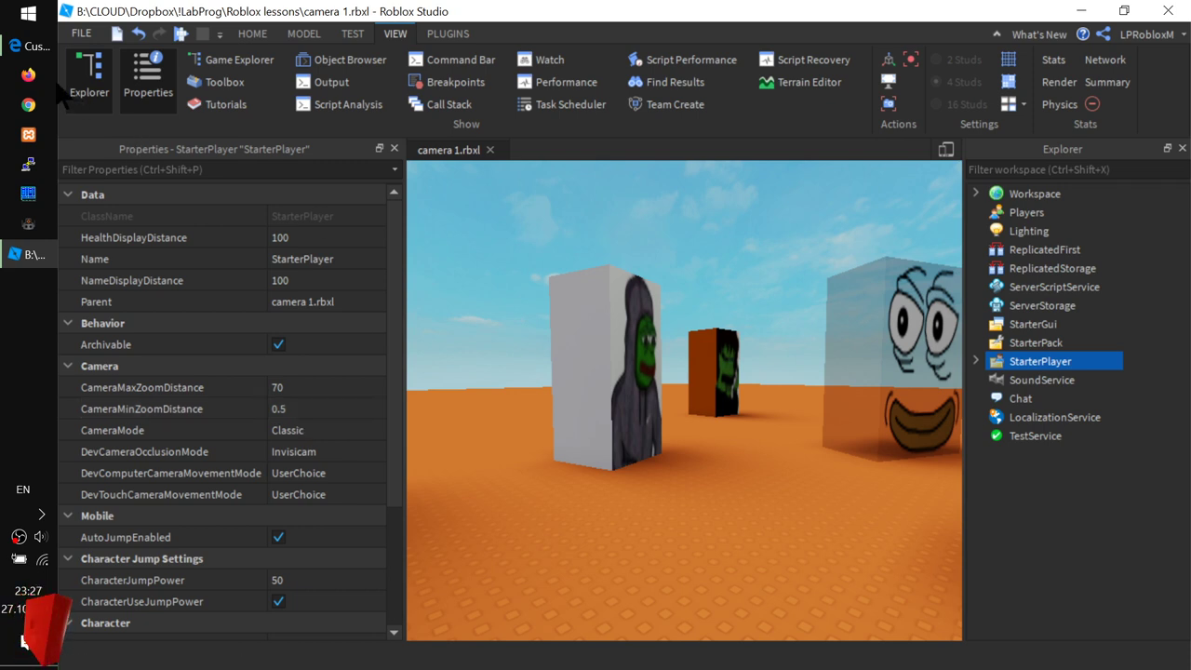
click(28, 46)
scroll(617, 446, down, 5)
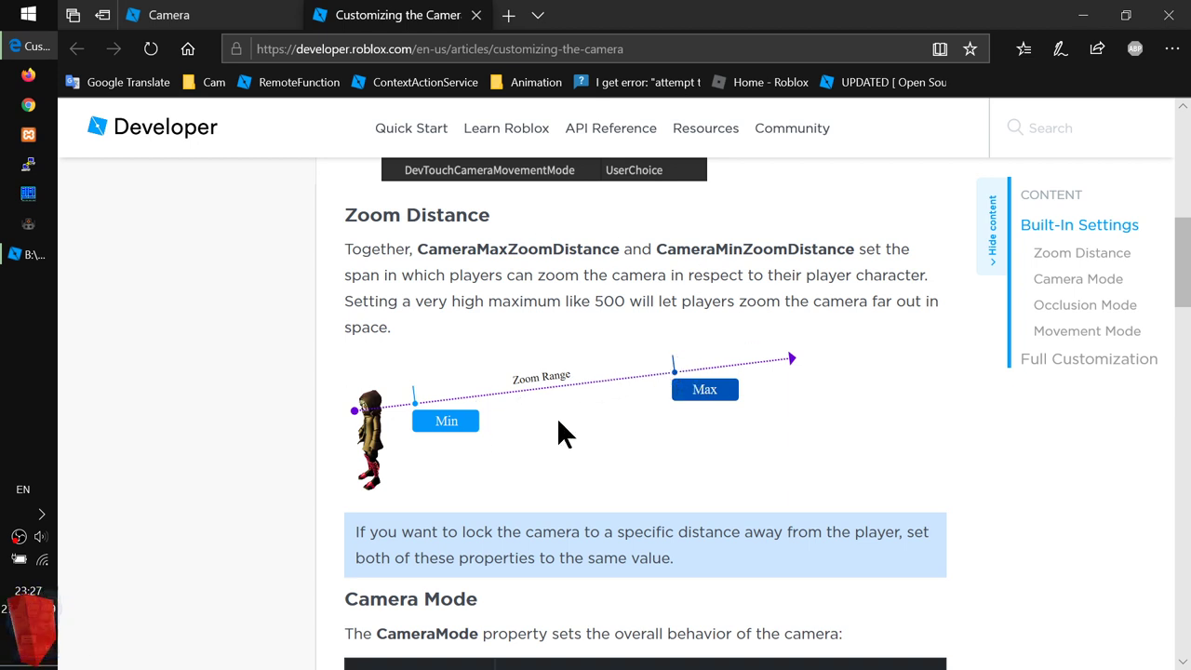
- Switch back to Roblox Studio and set StarterPlayer's CameraMaxZoomDistance and CameraMinZoomDistance both to 10
click(35, 254)
click(317, 387)
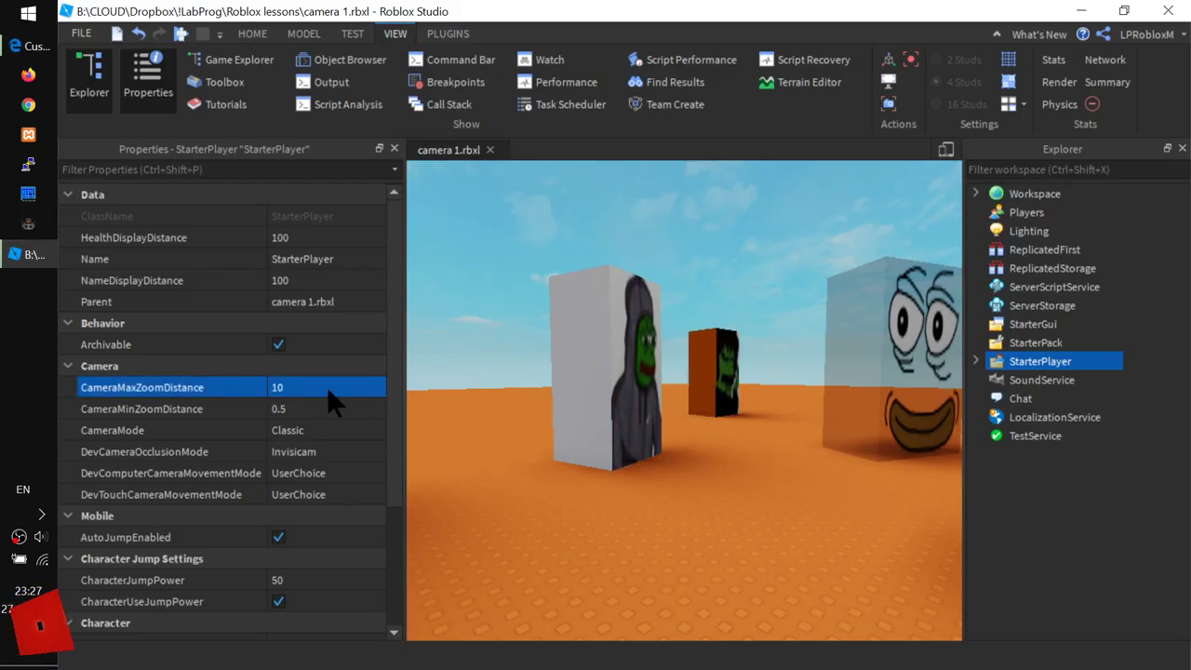
click(299, 408)
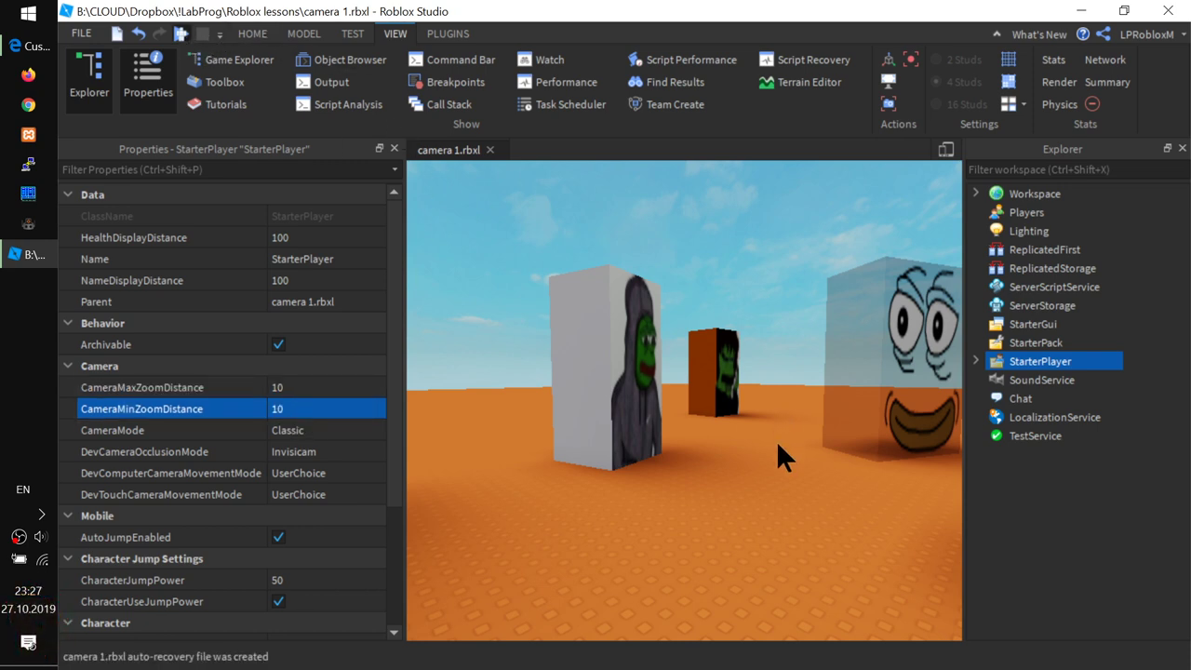
- Playtest the place, walking the character and rotating the camera to check the locked zoom, and stop the test
key(F5)
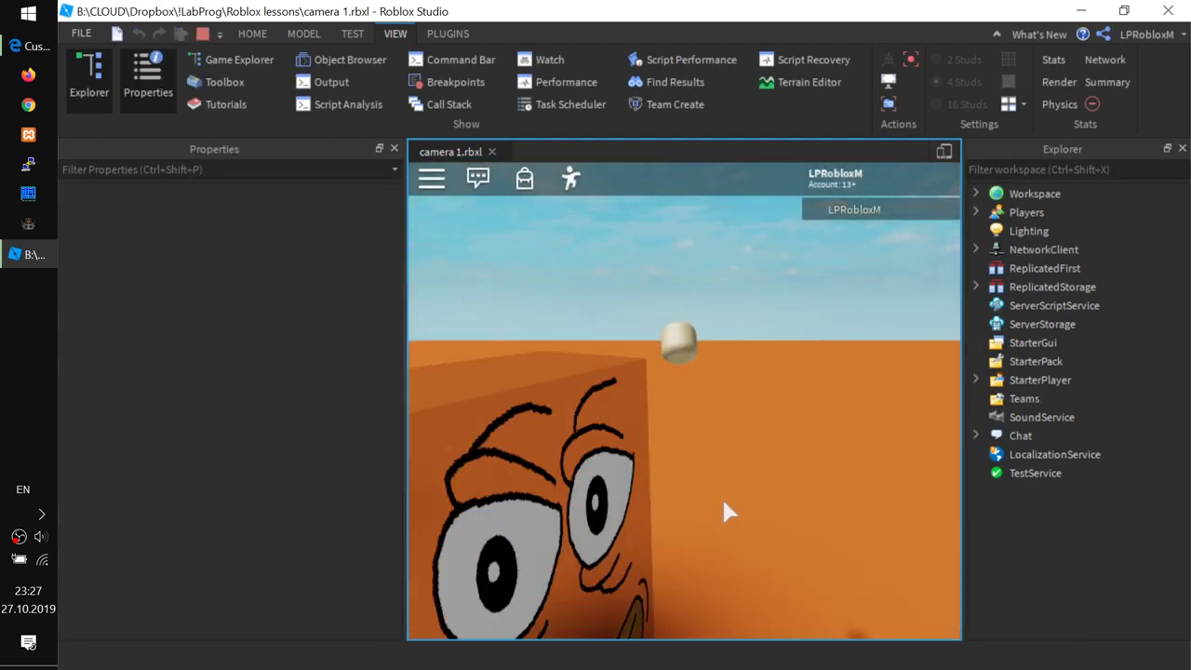
right_drag(741, 505, 741, 505)
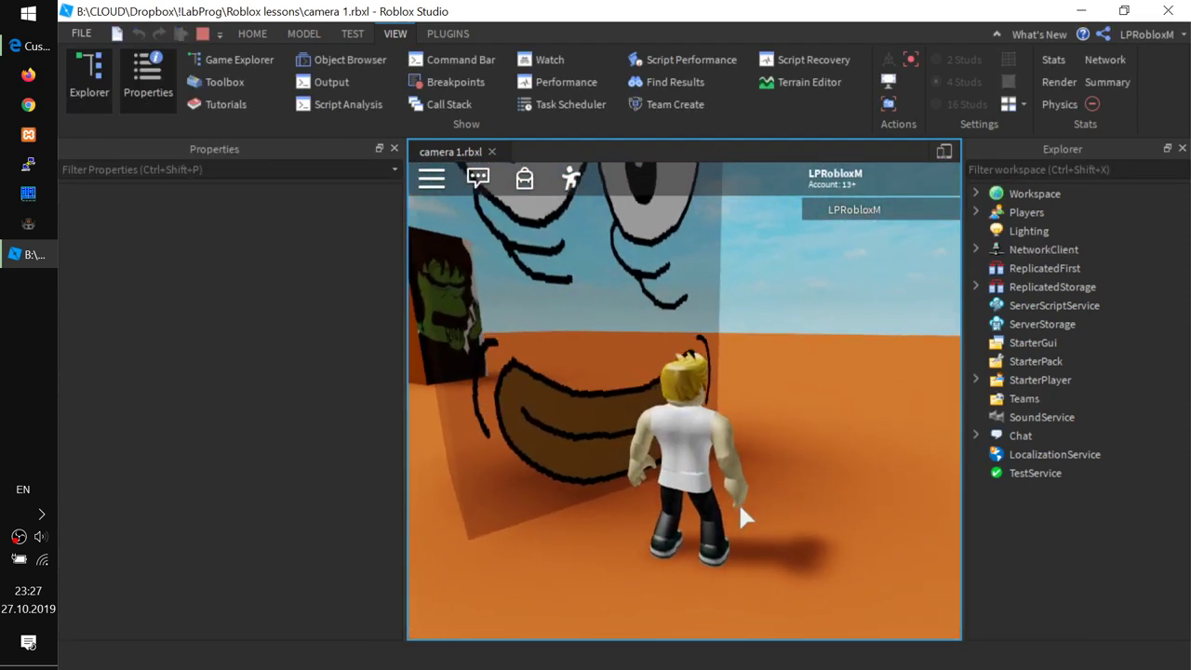
key(s)
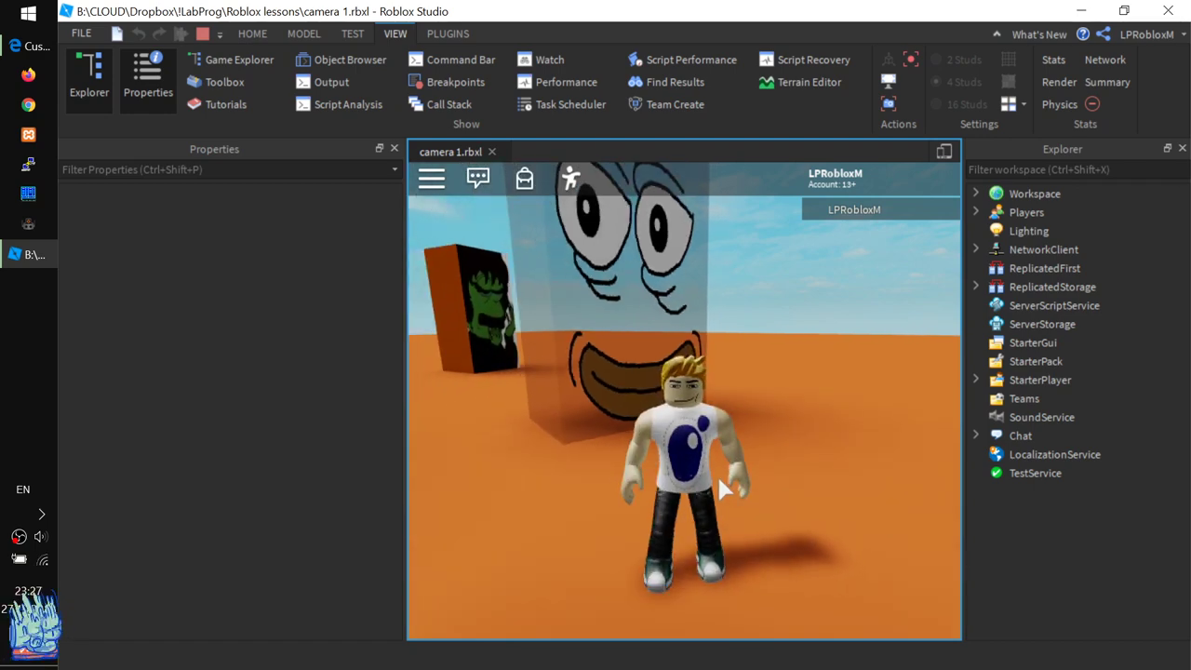
right_drag(718, 483, 719, 483)
right_drag(573, 433, 573, 434)
key(w)
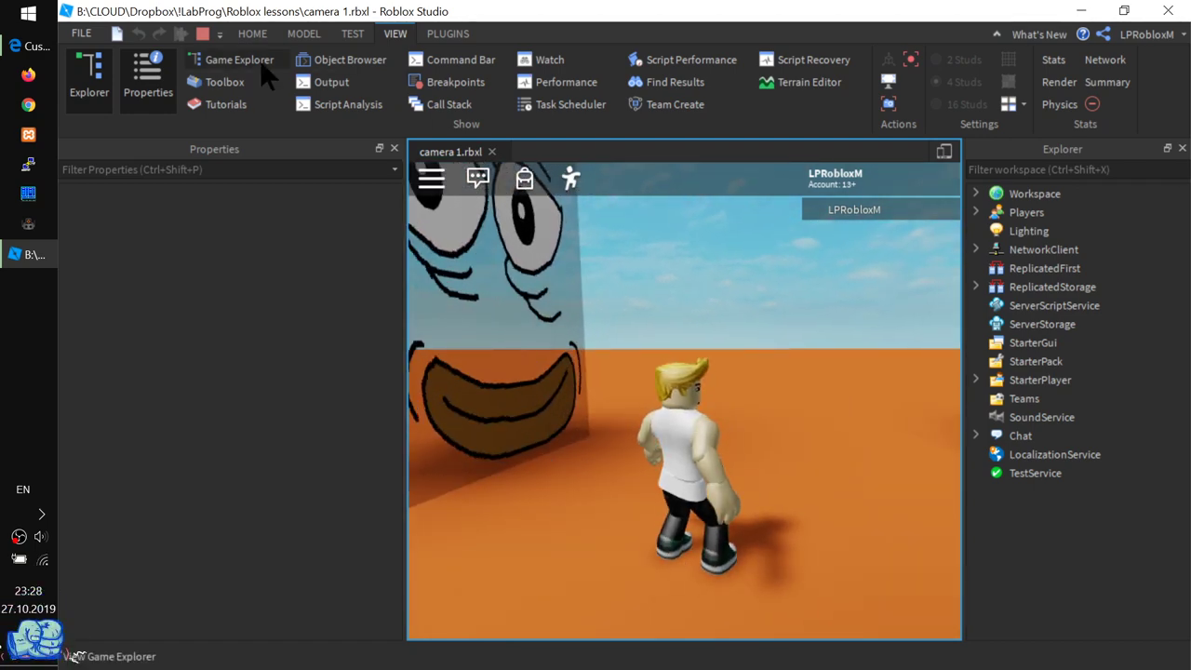
click(204, 34)
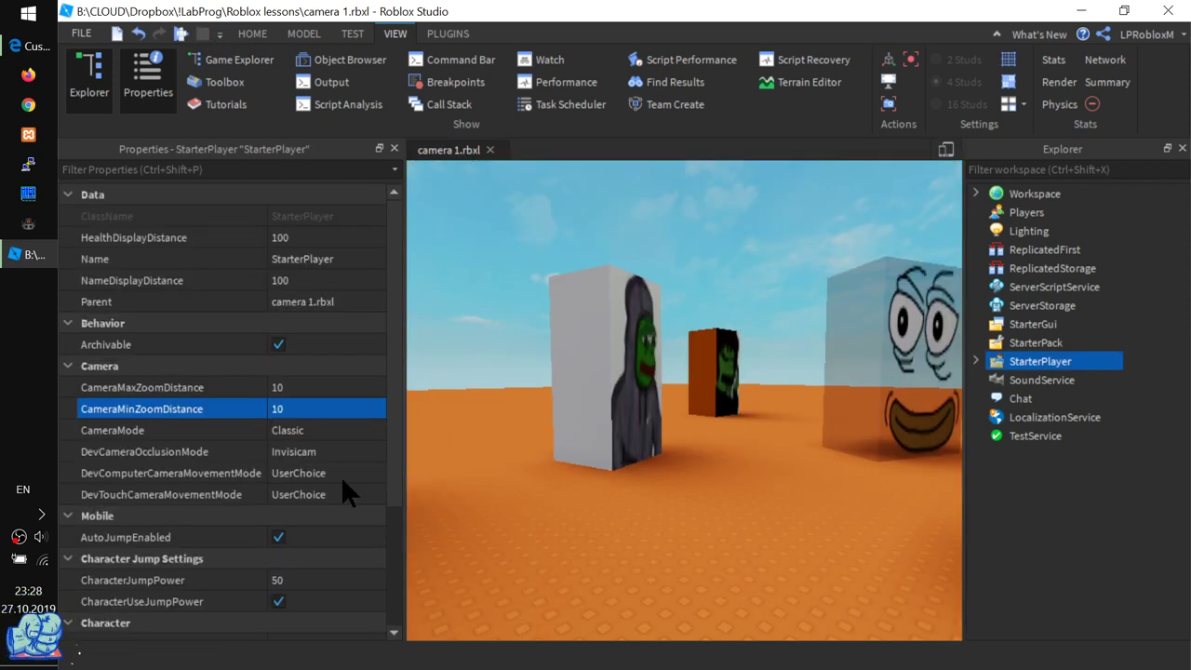
- Set StarterPlayer's CameraMinZoomDistance to 1 and CameraMaxZoomDistance to 70
click(305, 406)
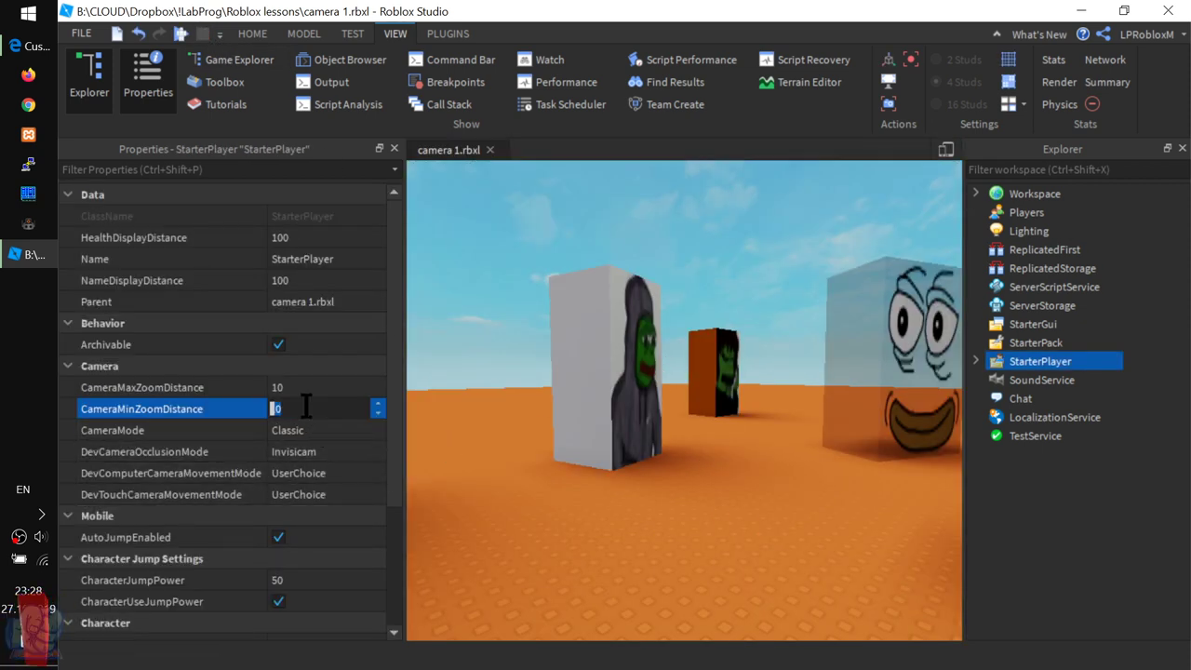
text(10)
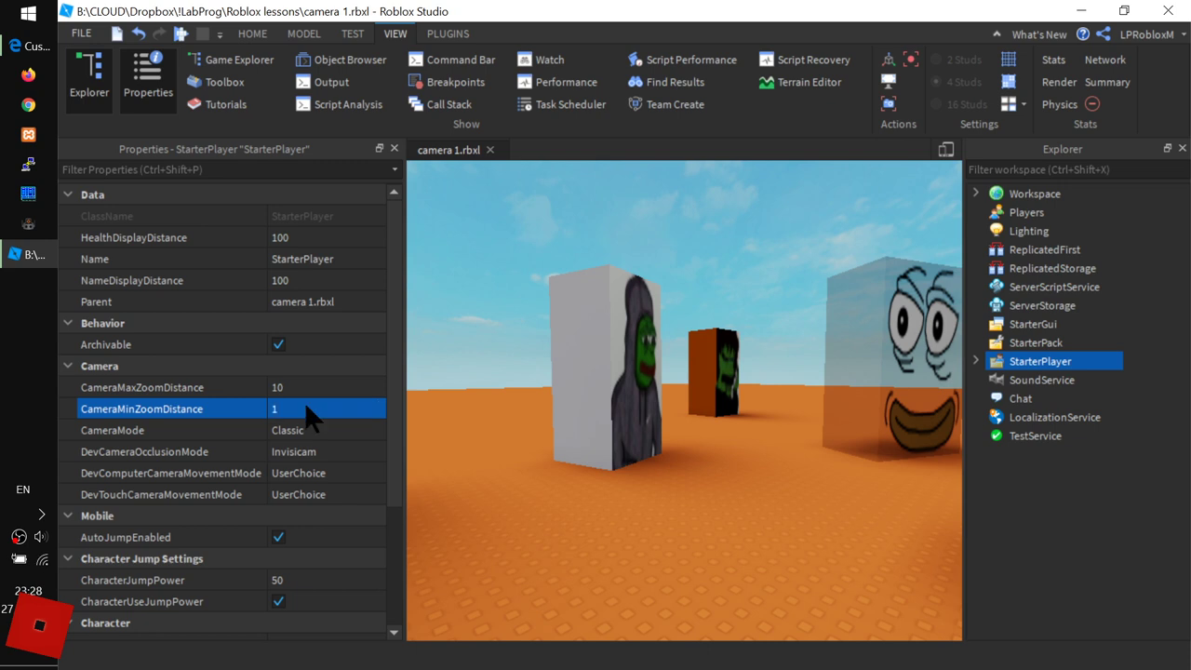
click(291, 387)
text(70)
key(Return)
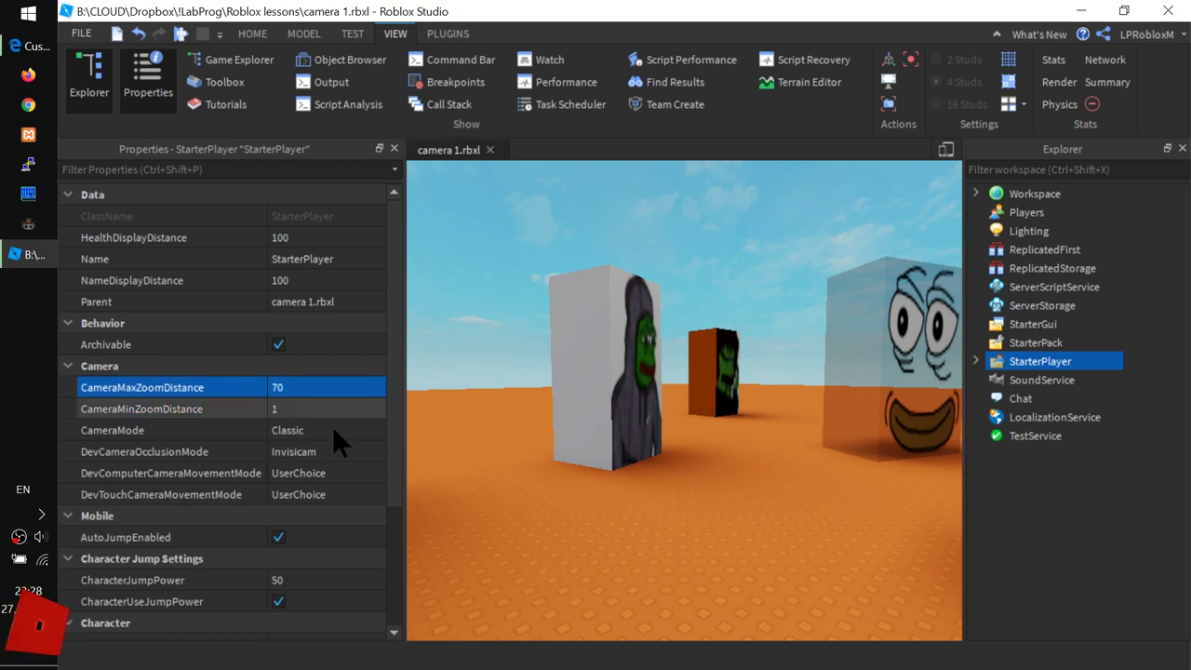
- Read the Camera Mode section of the camera article in the browser and return to Roblox Studio
click(18, 48)
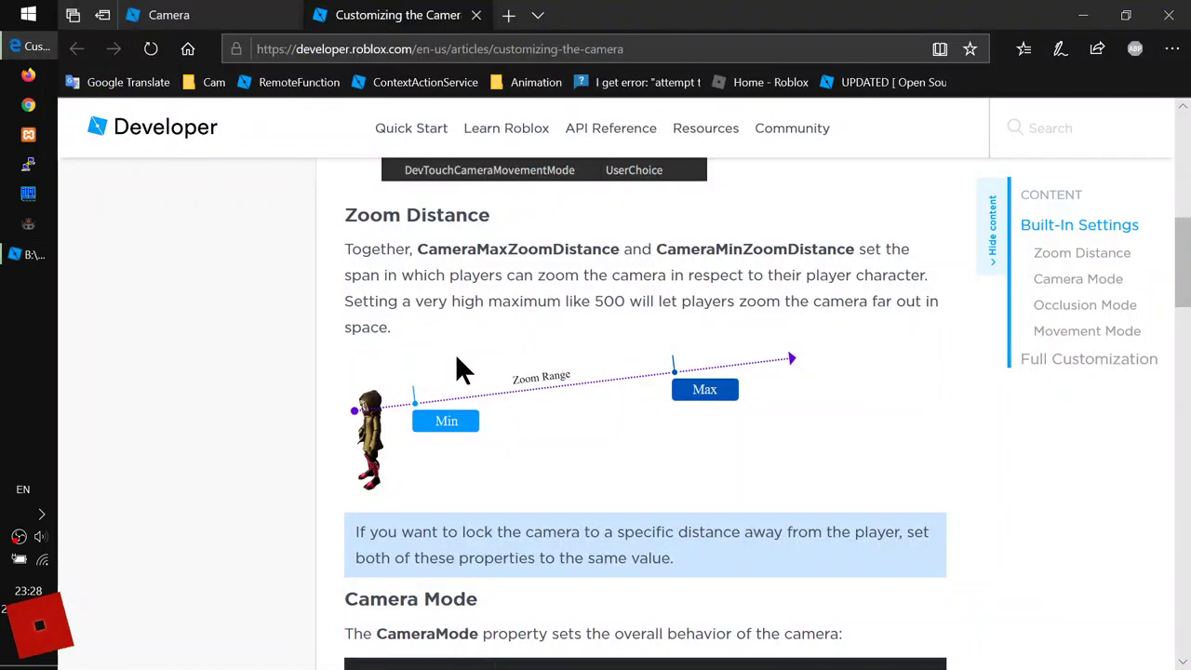
scroll(457, 359, down, 5)
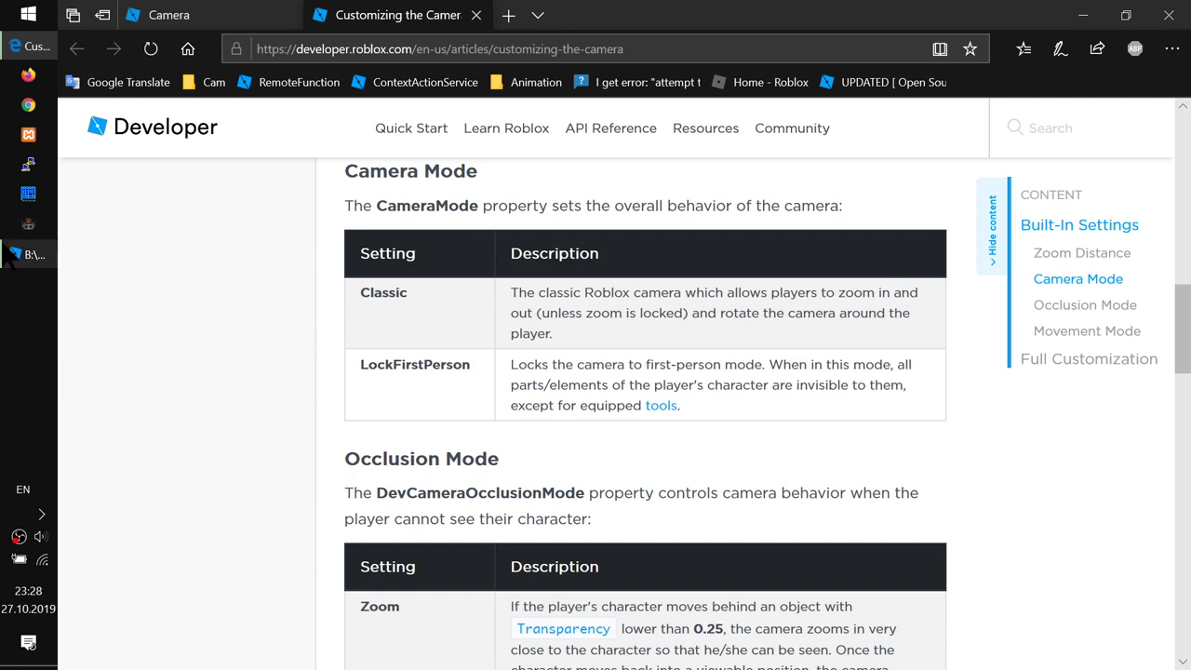
click(28, 254)
right_drag(746, 438, 745, 436)
scroll(746, 436, down, 2)
scroll(746, 436, up, 2)
key(s)
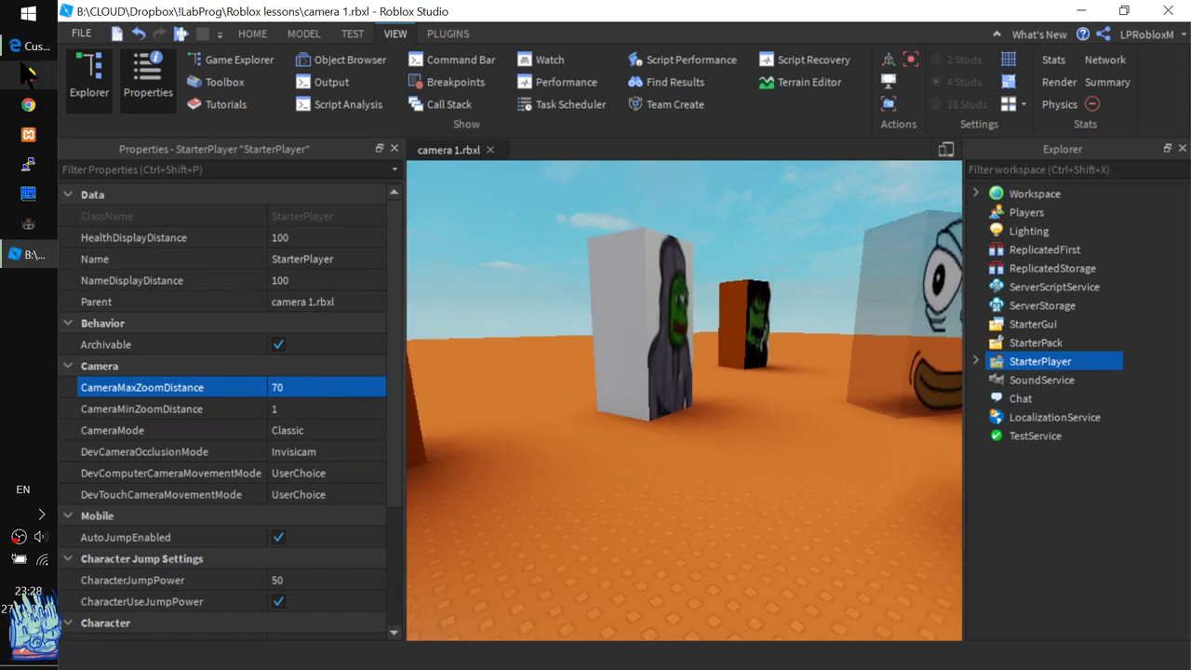
click(21, 250)
click(20, 250)
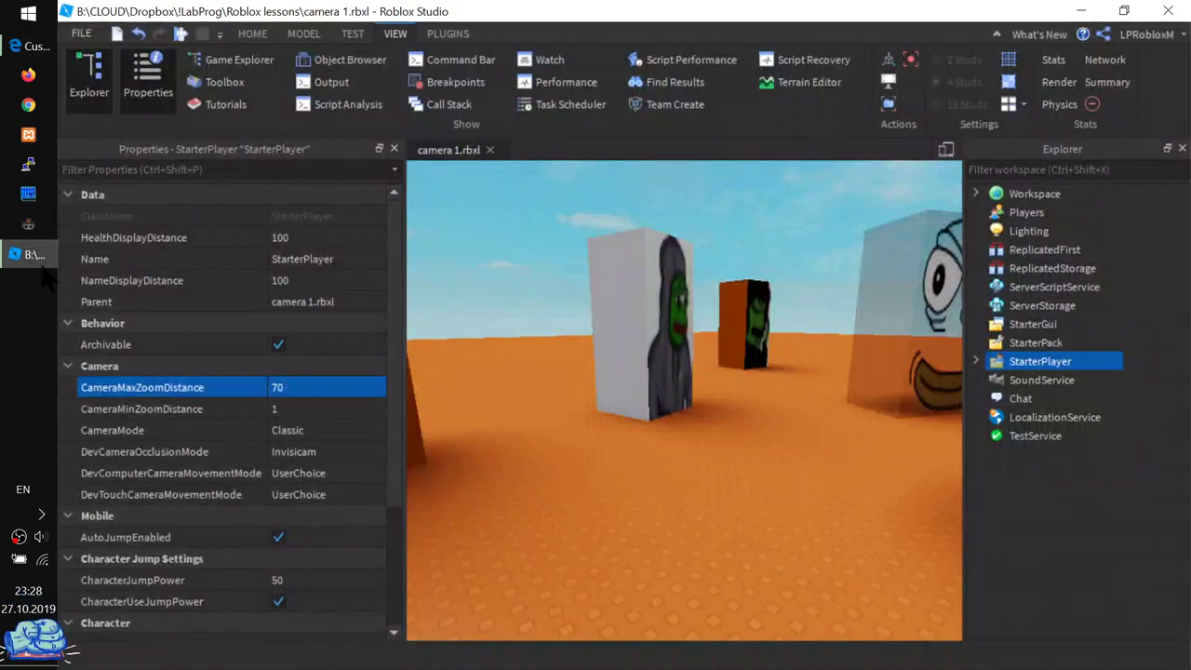
- Set StarterPlayer's CameraMode to LockFirstPerson
click(296, 430)
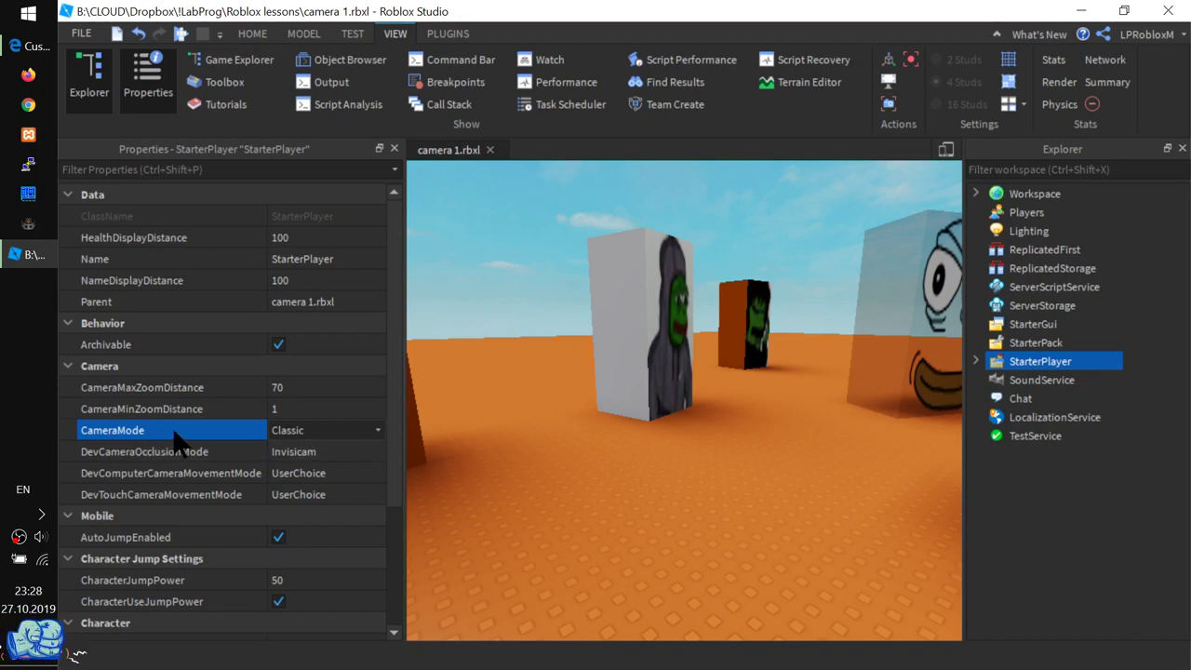
click(322, 432)
click(330, 460)
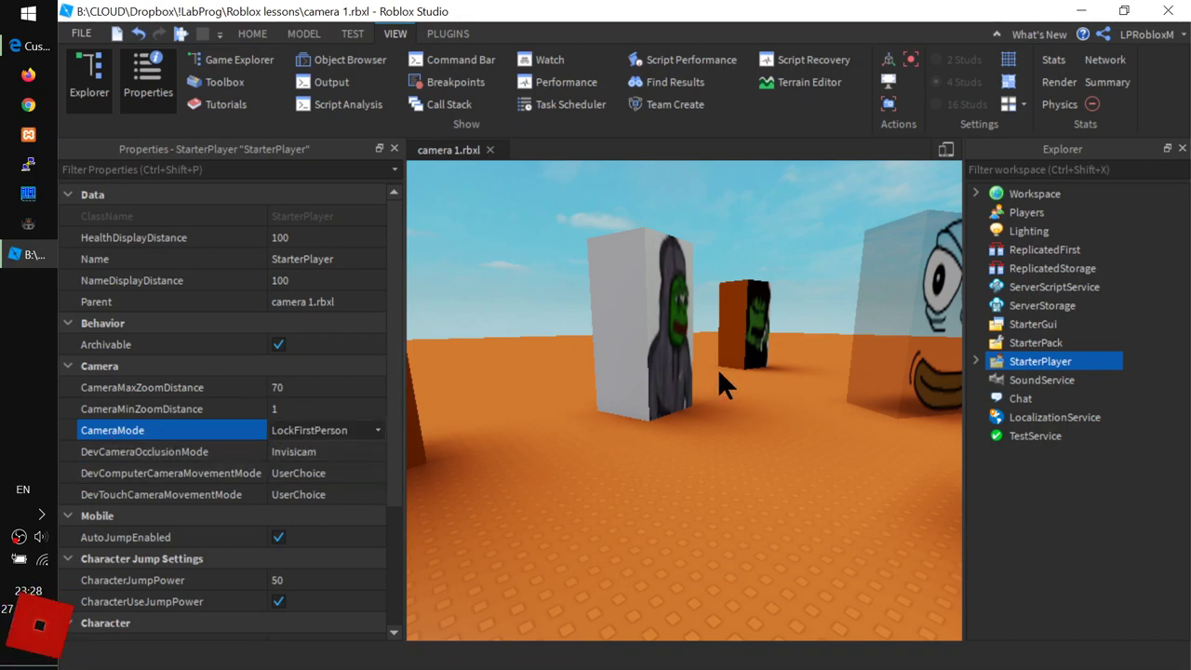
- Playtest the place to check the first-person camera lock
right_drag(755, 416, 755, 416)
scroll(755, 416, down, 4)
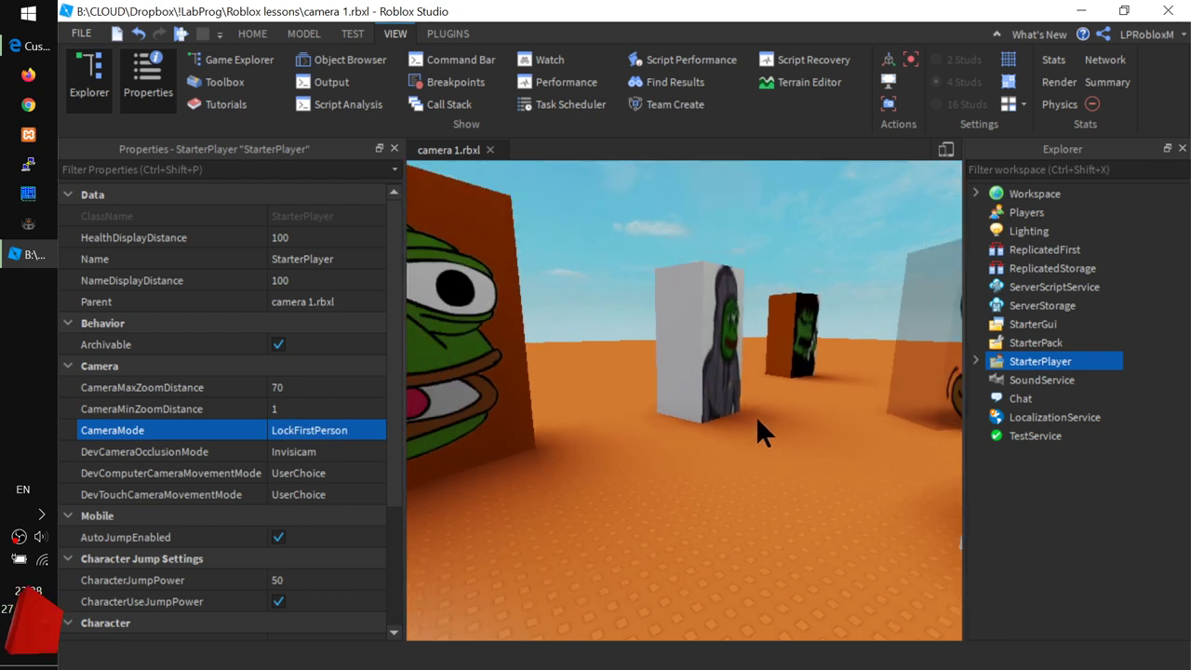
scroll(755, 416, up, 1)
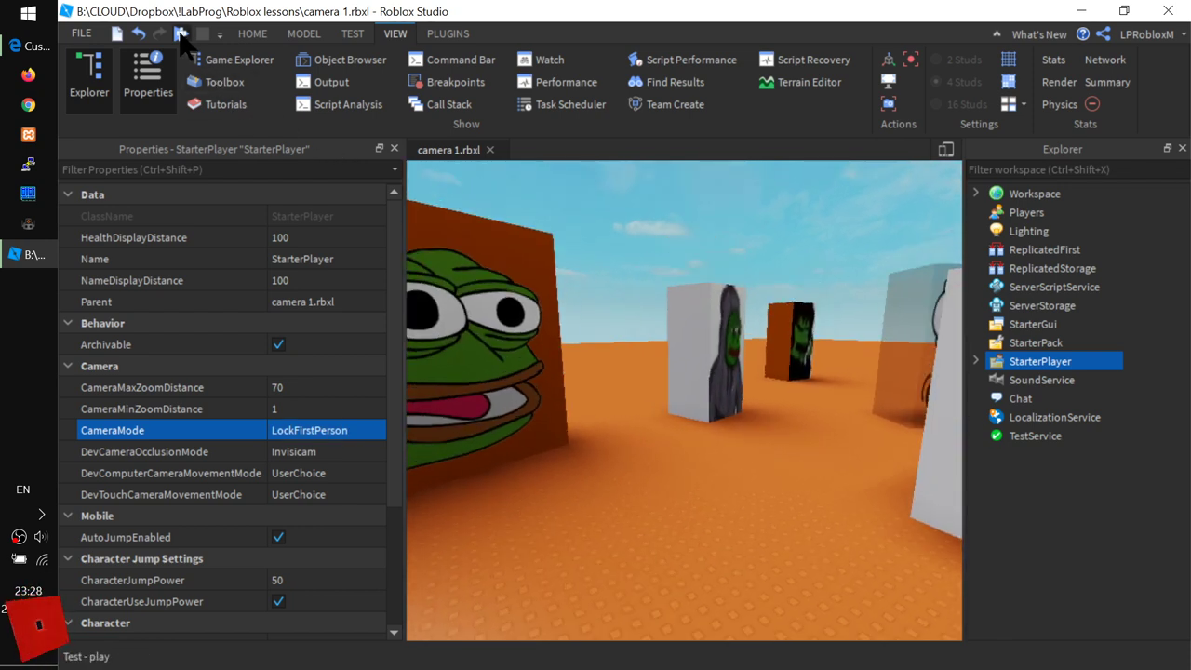
key(F5)
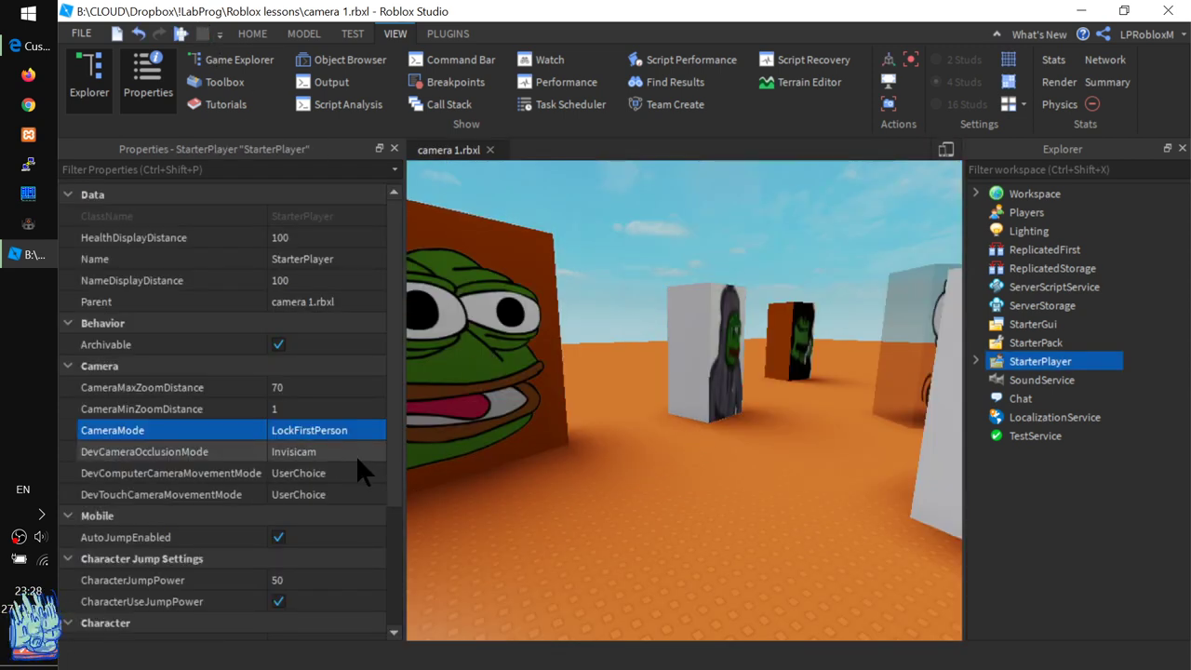
- Set StarterPlayer's CameraMode back to Classic
click(328, 433)
click(328, 433)
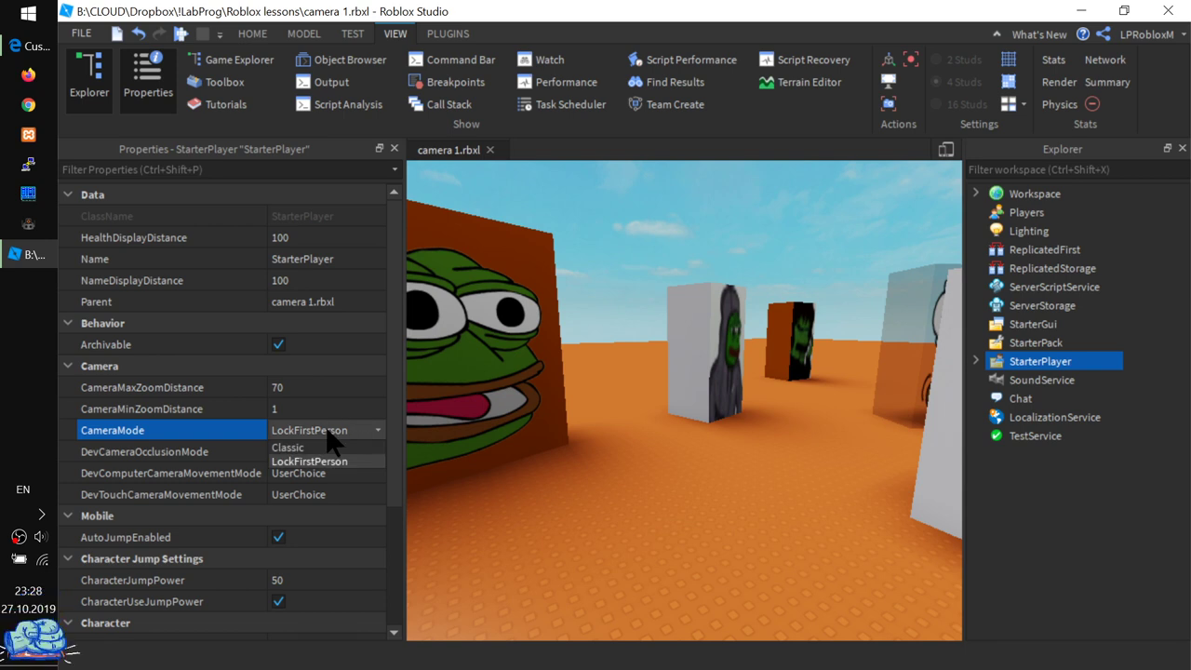
click(303, 447)
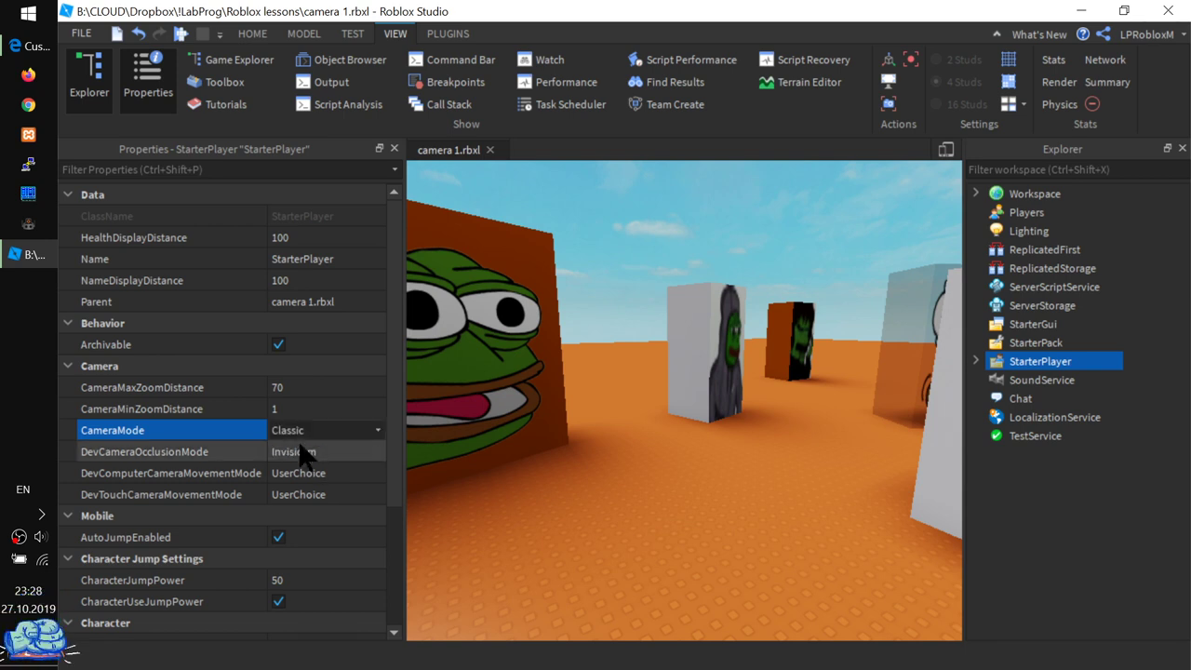
- Look up DevCameraOcclusionMode in the browser article's Occlusion Mode section and return to Roblox Studio
click(195, 450)
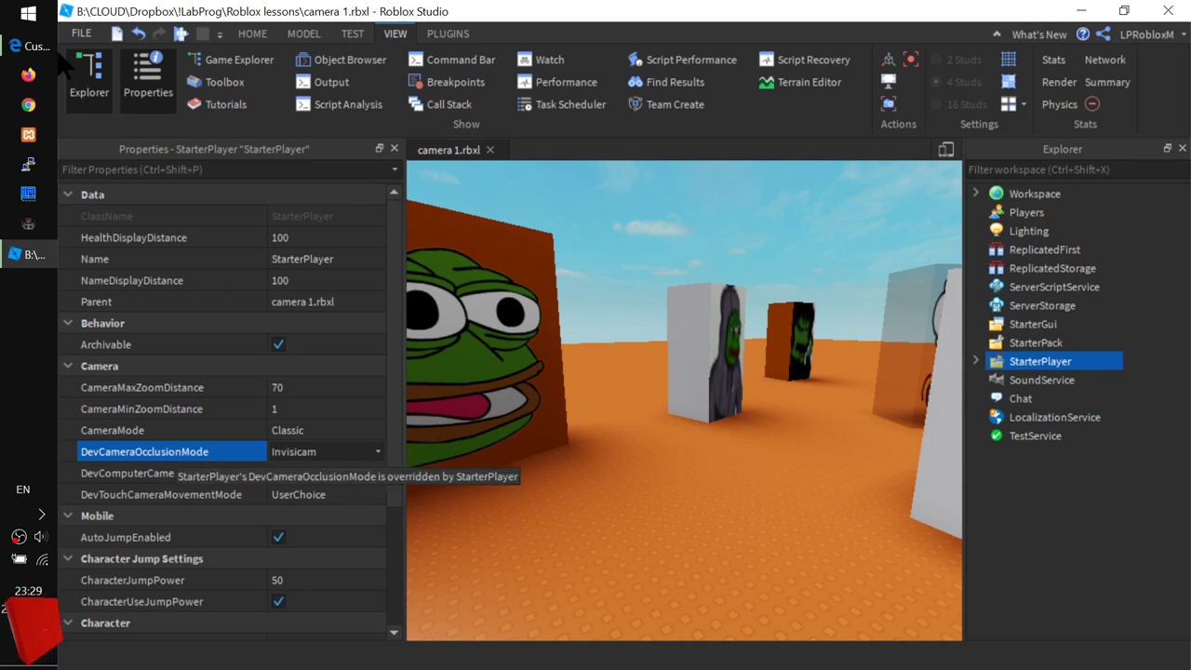
click(28, 45)
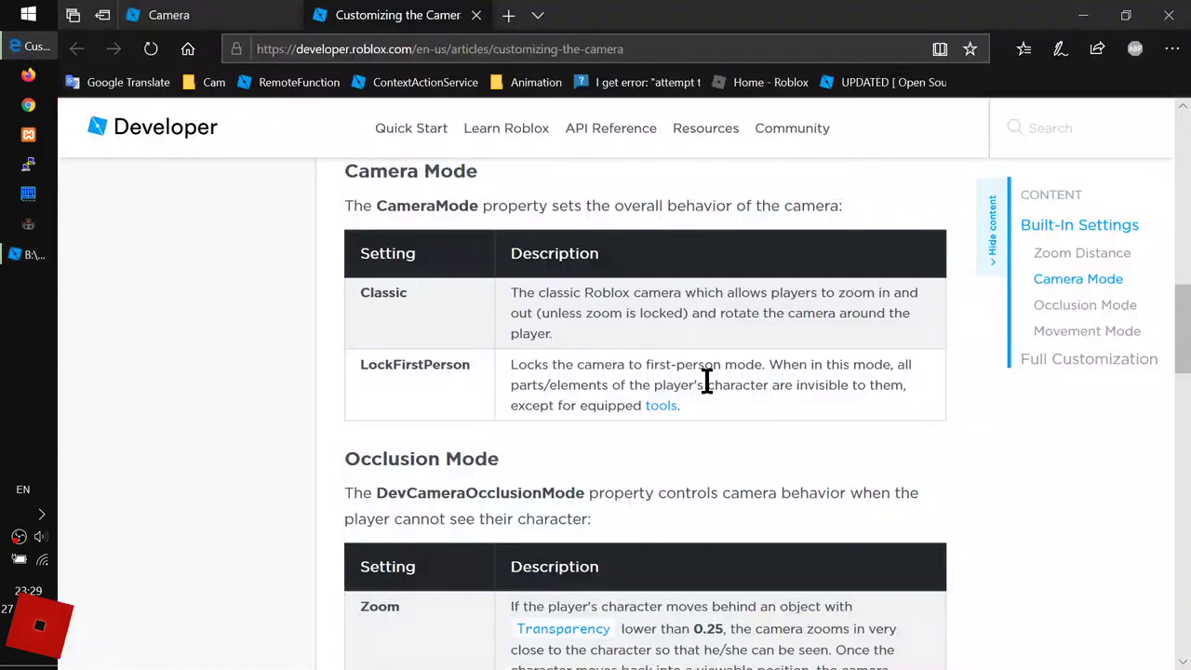
scroll(707, 381, down, 3)
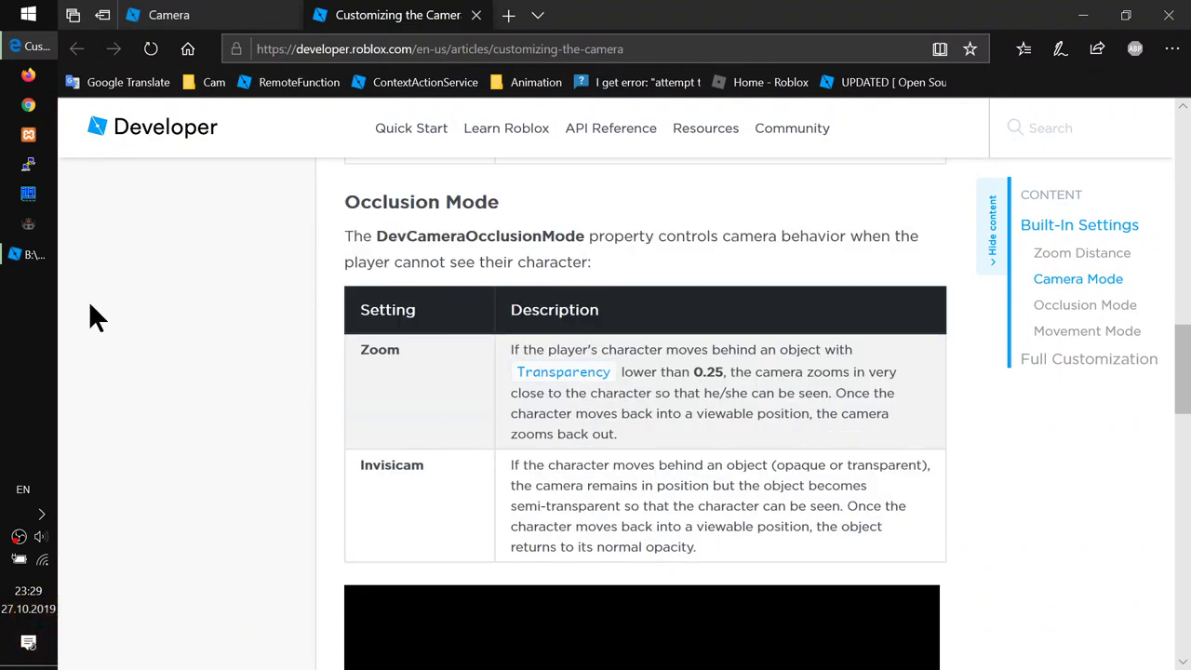
click(28, 254)
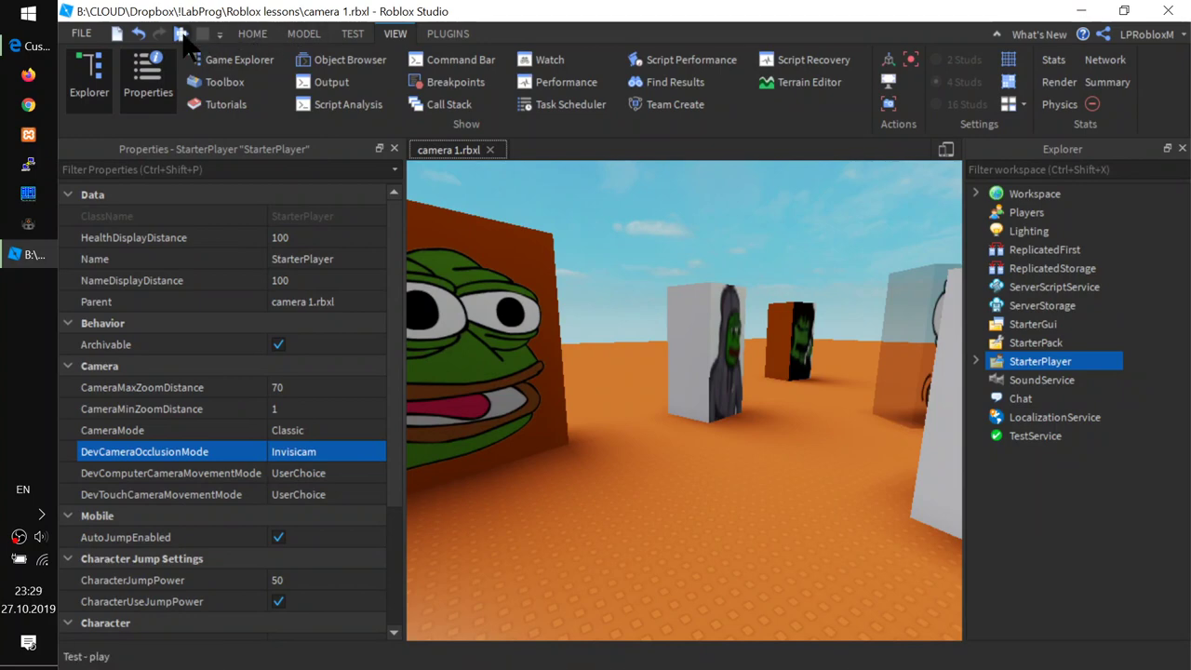
- Start a playtest and walk the character behind the nearby face block to check the Invisicam occlusion mode
key(F5)
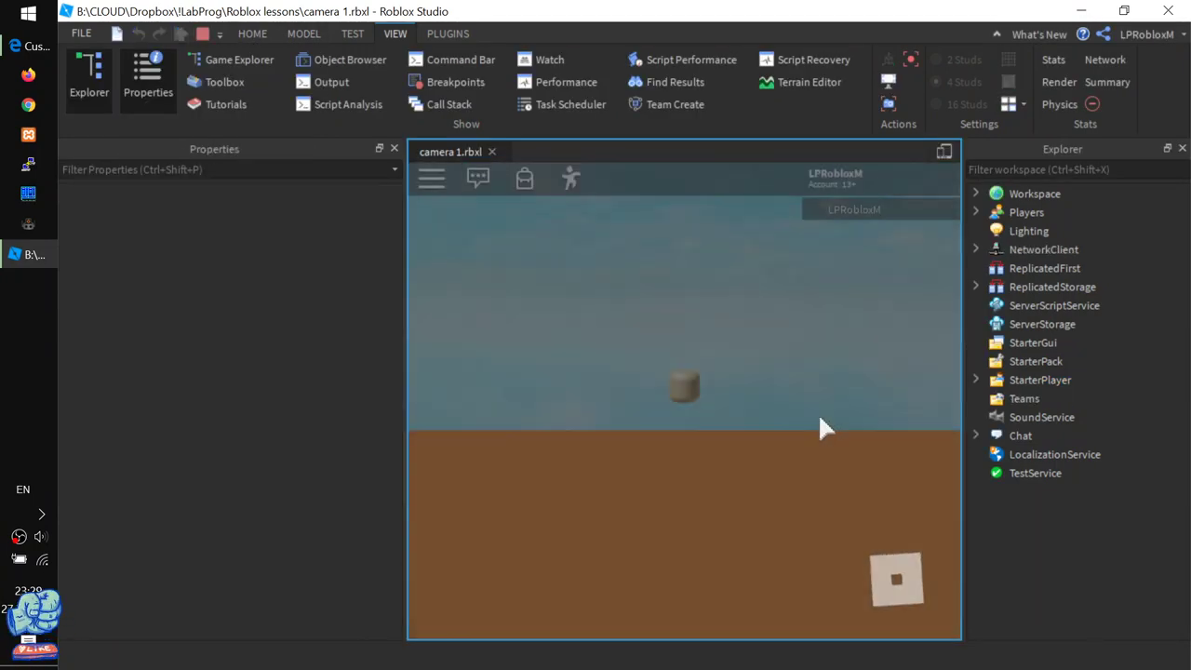
key(w)
key(d)
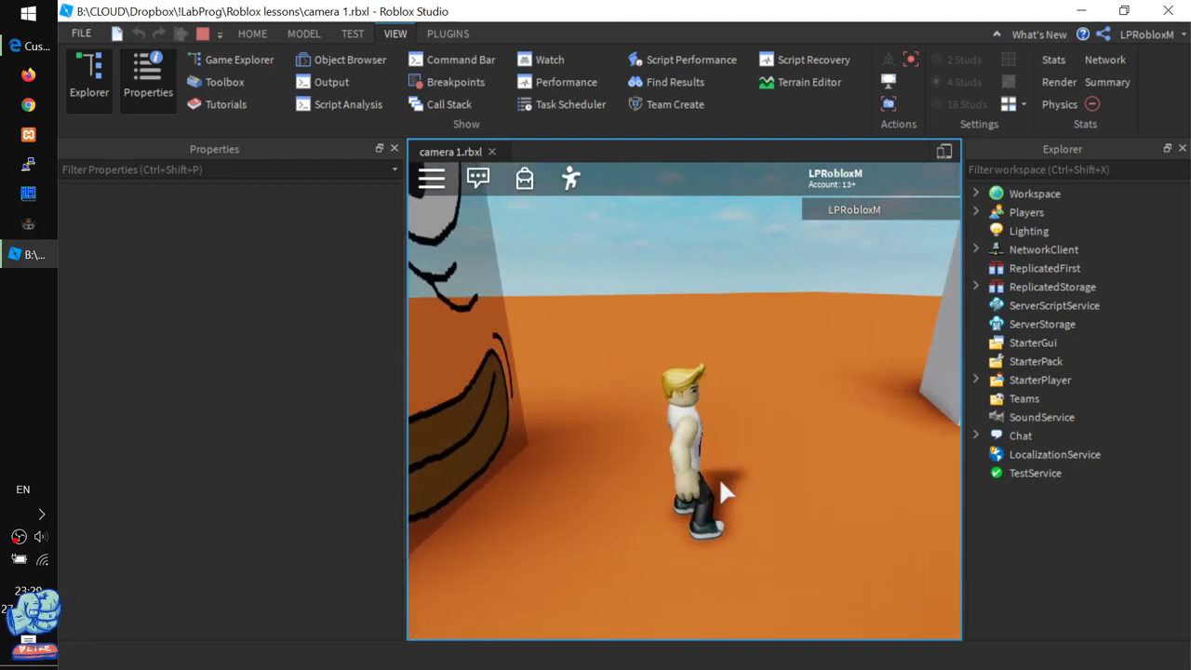
key(w)
right_drag(721, 481, 715, 480)
key(w)
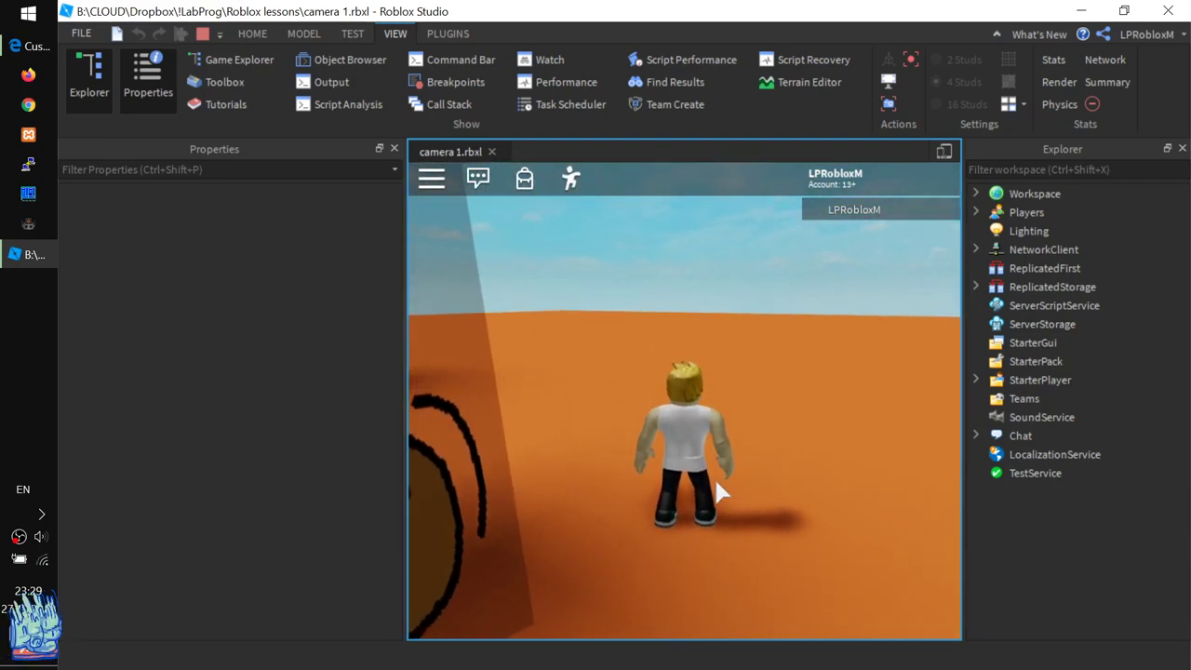
click(32, 46)
click(28, 49)
right_drag(776, 532, 775, 531)
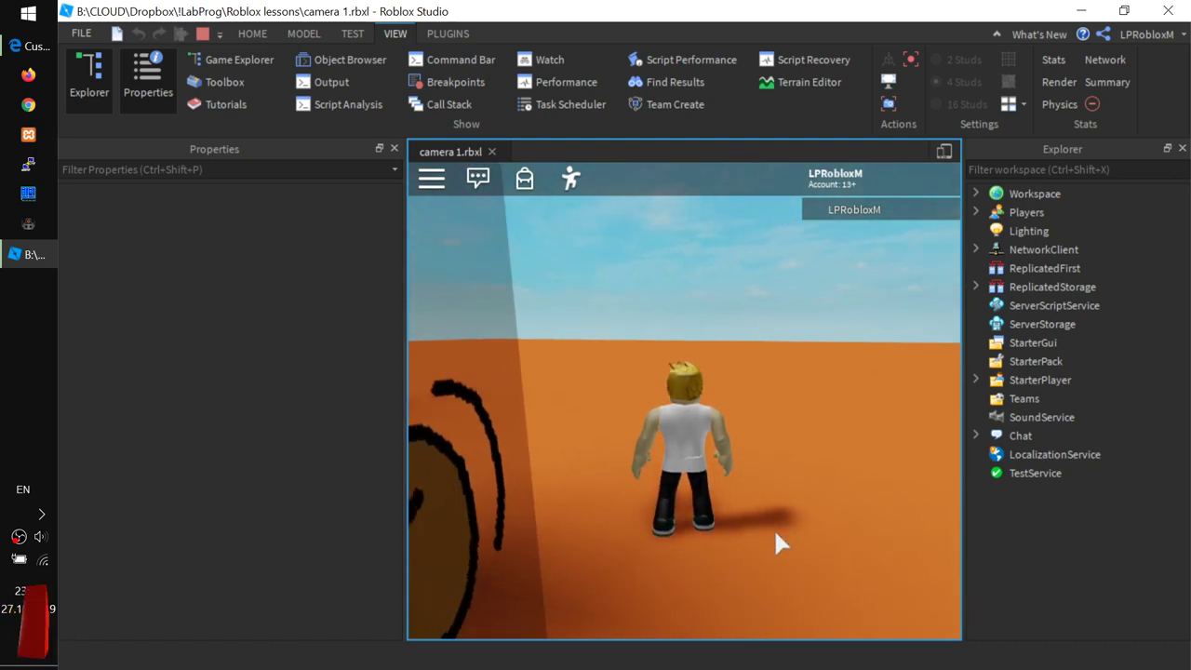
key(a)
key(a)
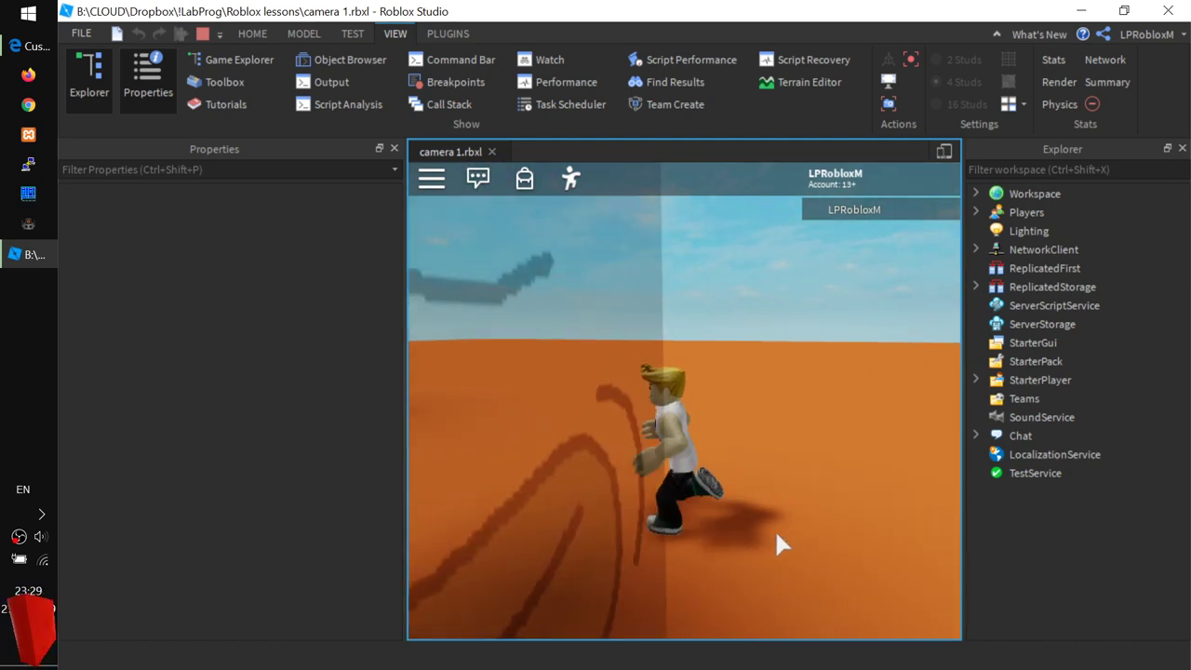
- Check Invisicam from a greater camera distance by walking behind several blocks, and stop the playtest
scroll(776, 532, down, 3)
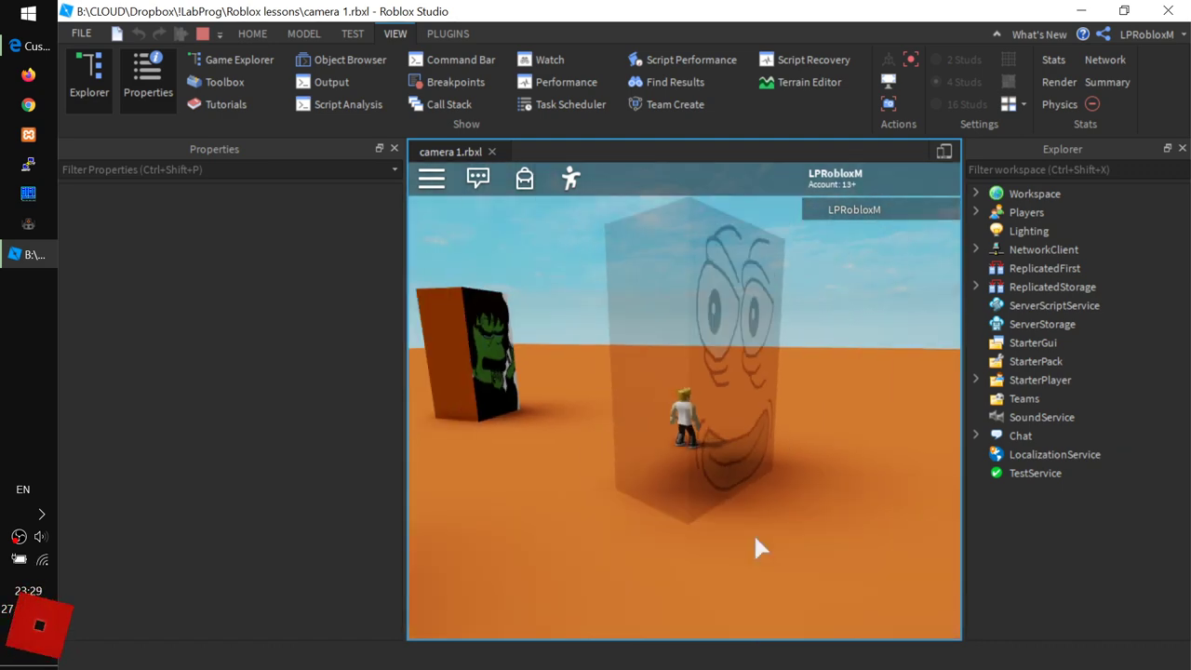
key(w)
key(d)
key(a)
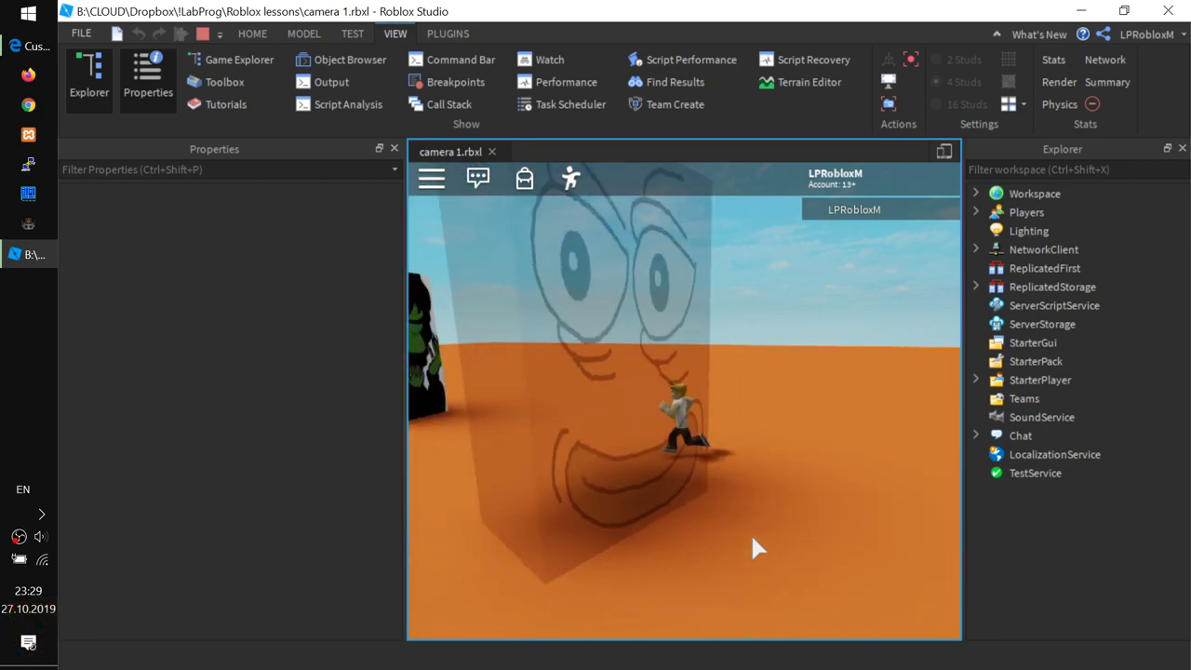
key(s)
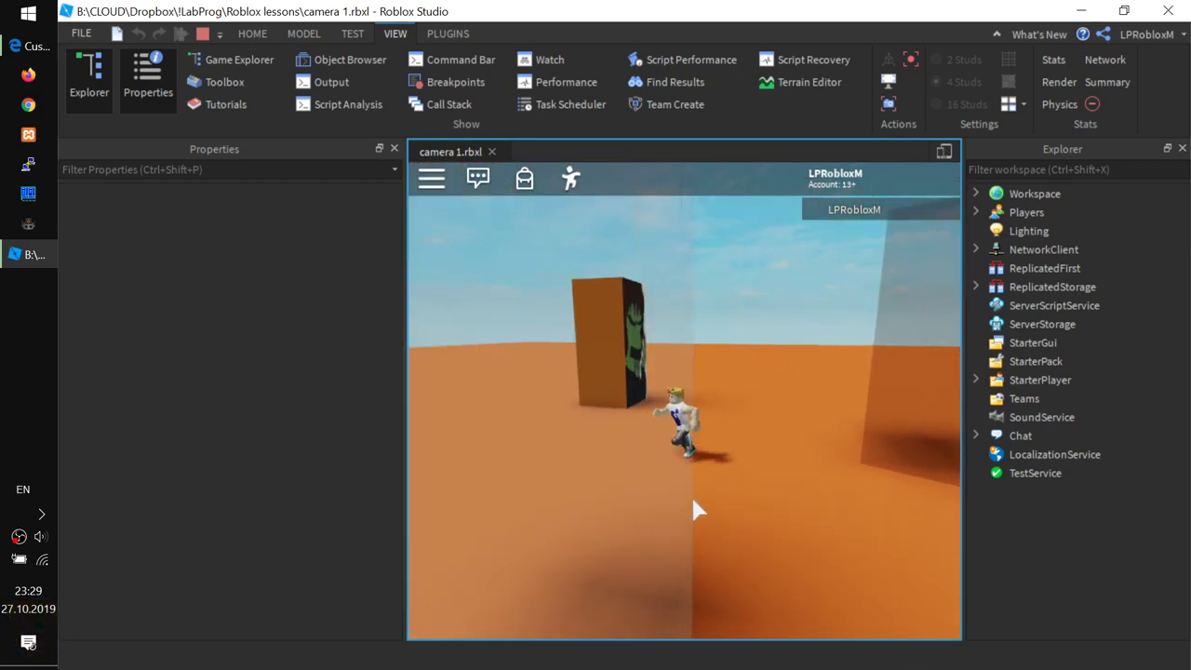
key(d)
key(w)
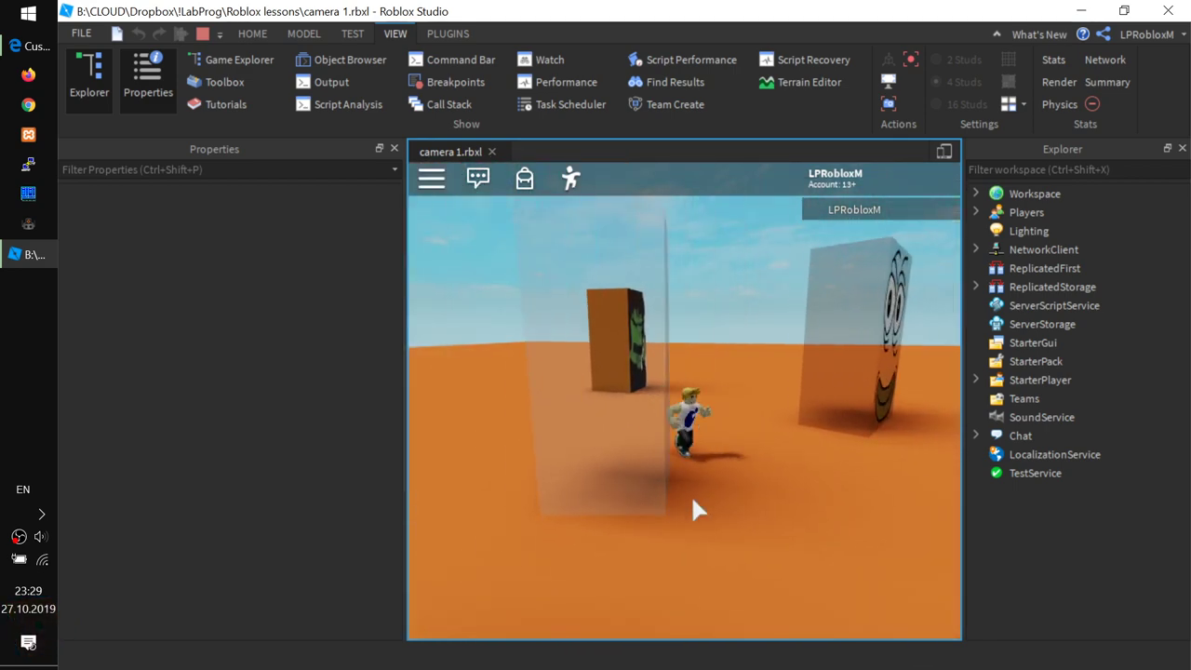
click(201, 34)
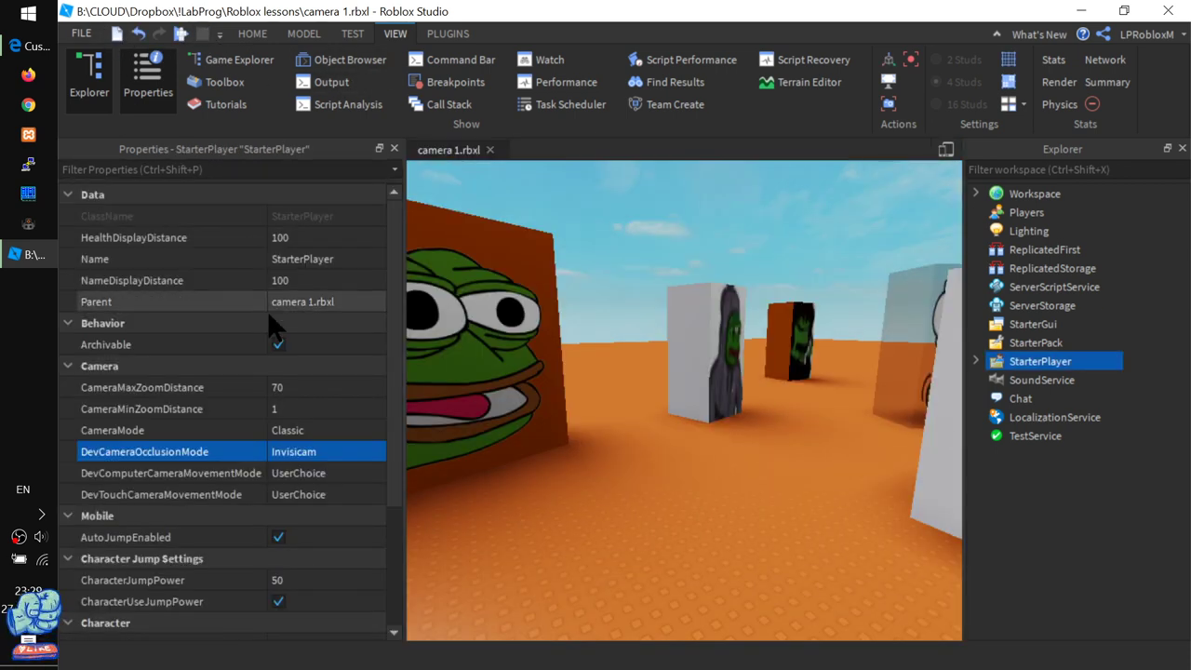
- Set StarterPlayer's DevCameraOcclusionMode to Zoom and deselect StarterPlayer
click(324, 450)
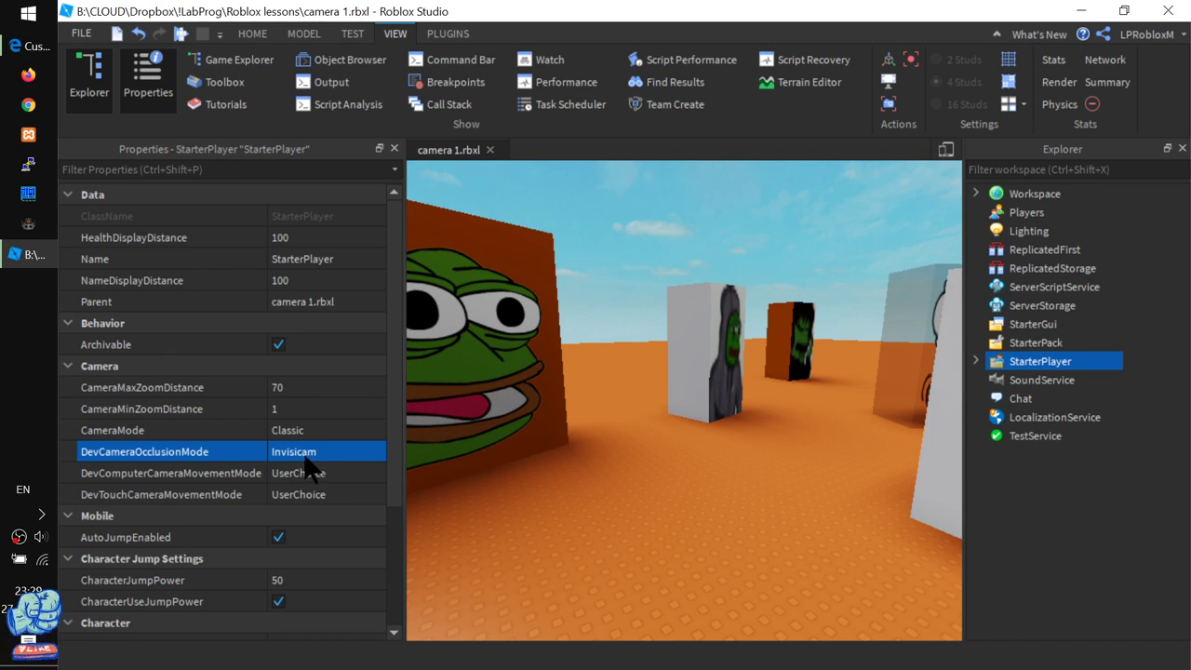
click(306, 457)
click(291, 480)
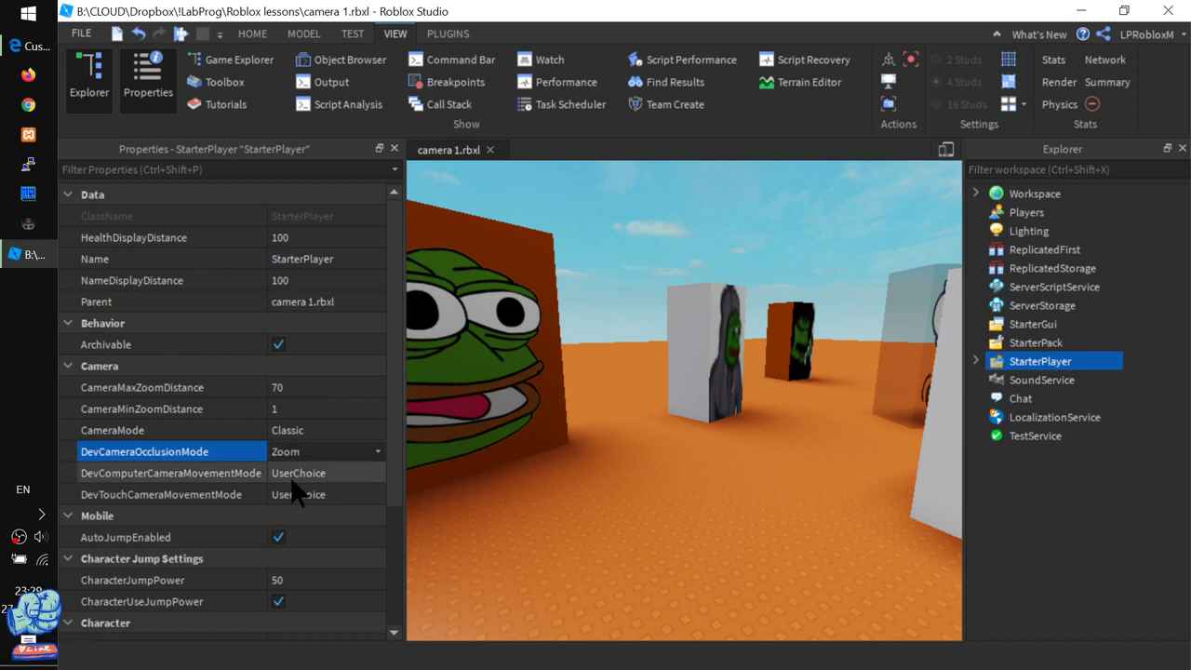
click(554, 530)
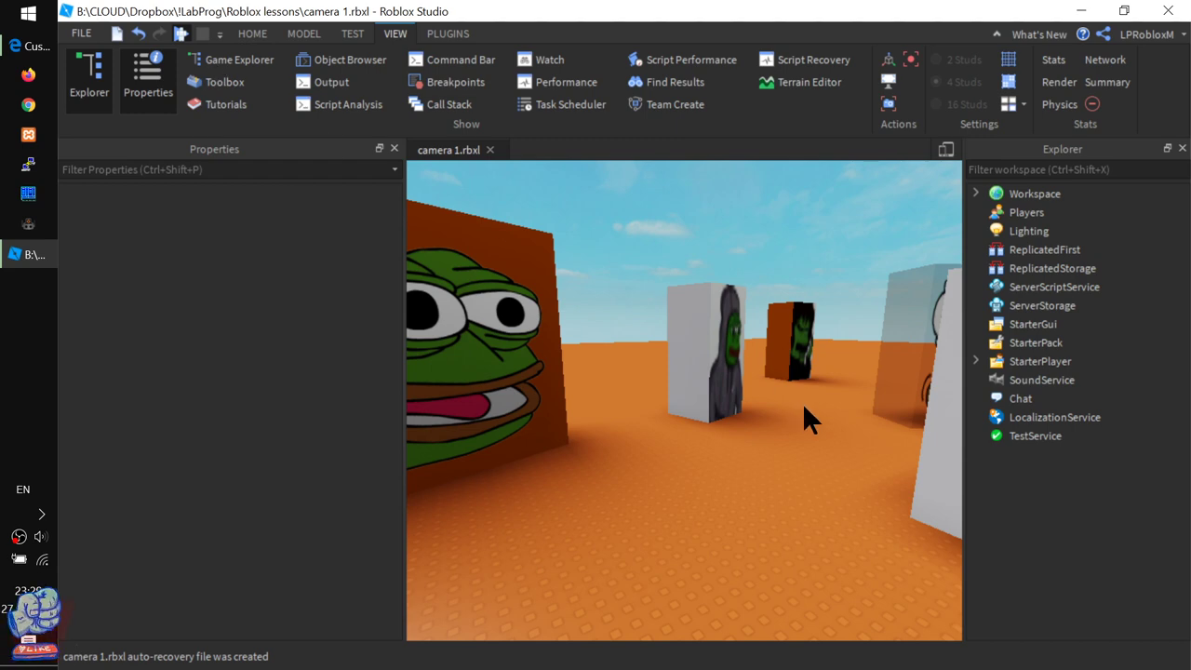
- Start a playtest with the Zoom occlusion mode and walk the character away from the semi-transparent face block
key(F5)
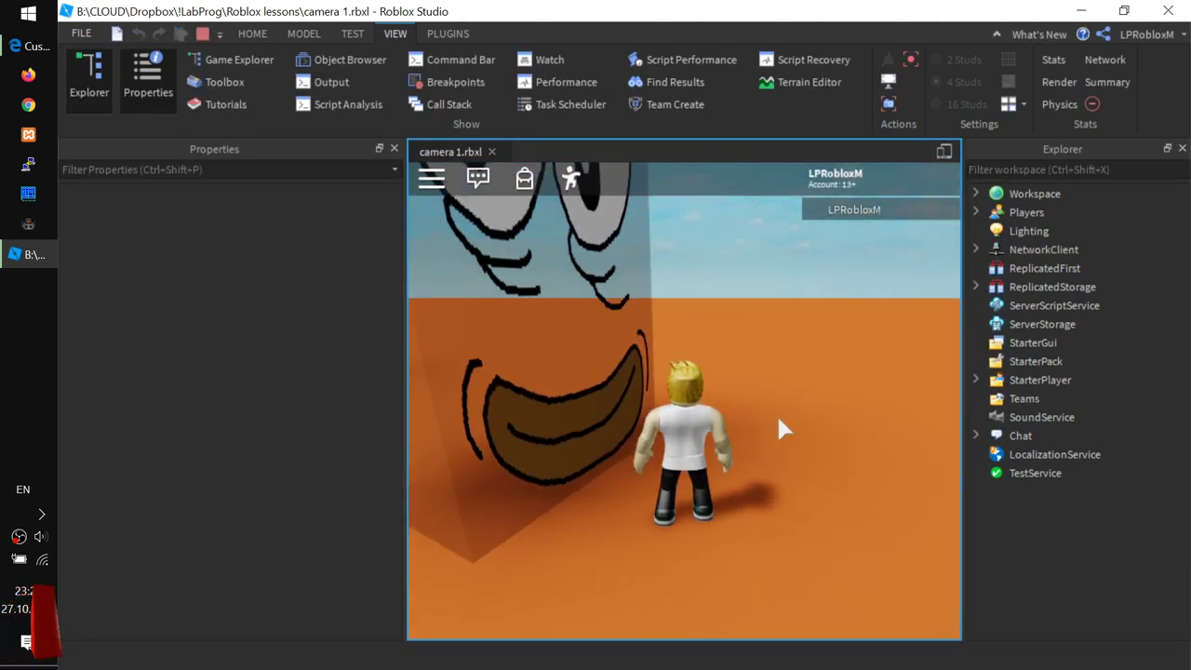
key(d)
mouse_move(761, 430)
right_down()
mouse_move(816, 442)
mouse_move(769, 428)
right_up()
key(w)
key(d)
scroll(802, 443, down, 3)
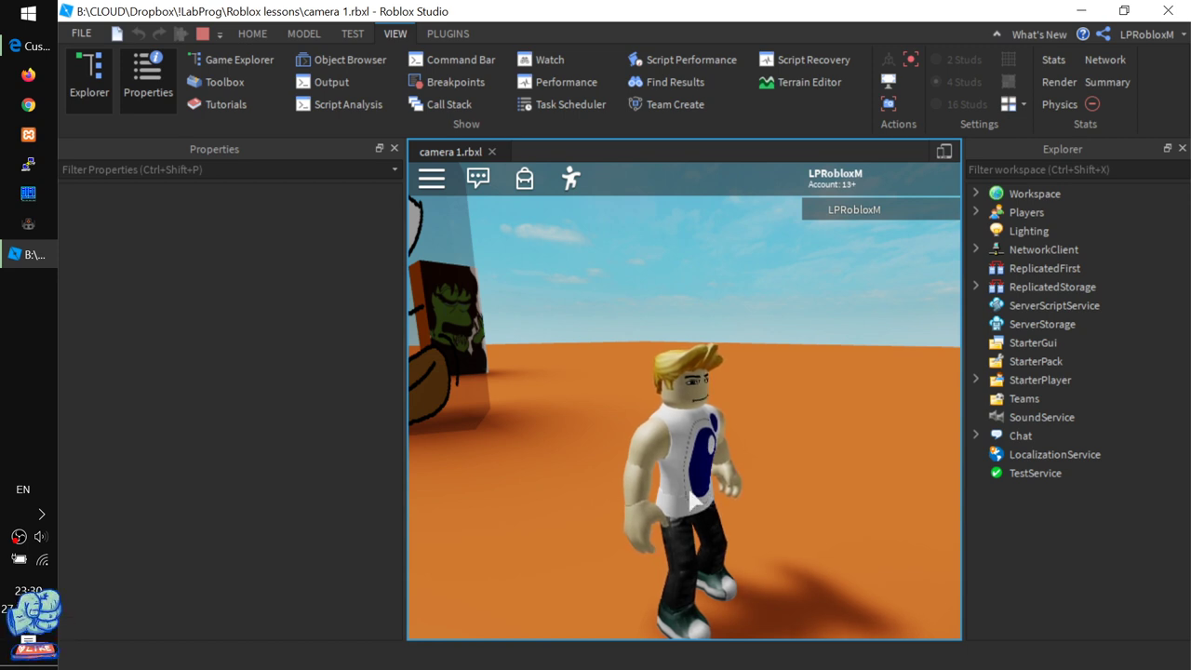
- Vary the camera distance and angle around the character beside the white block to check the Zoom occlusion behavior
scroll(687, 465, down, 3)
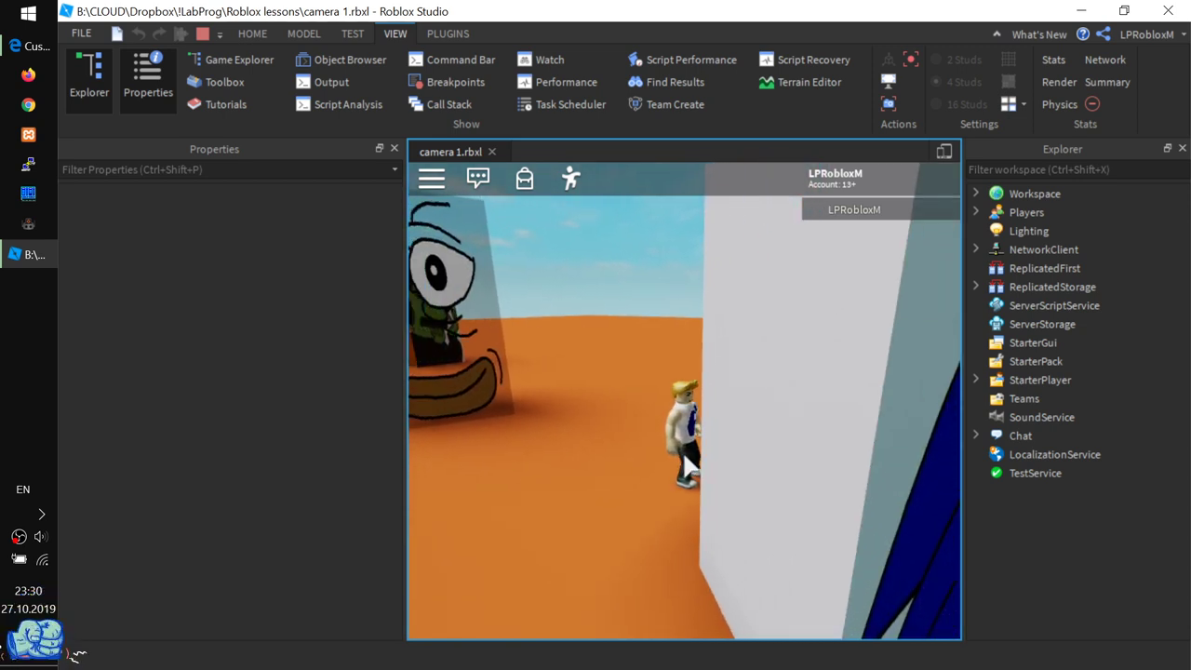
scroll(685, 456, up, 3)
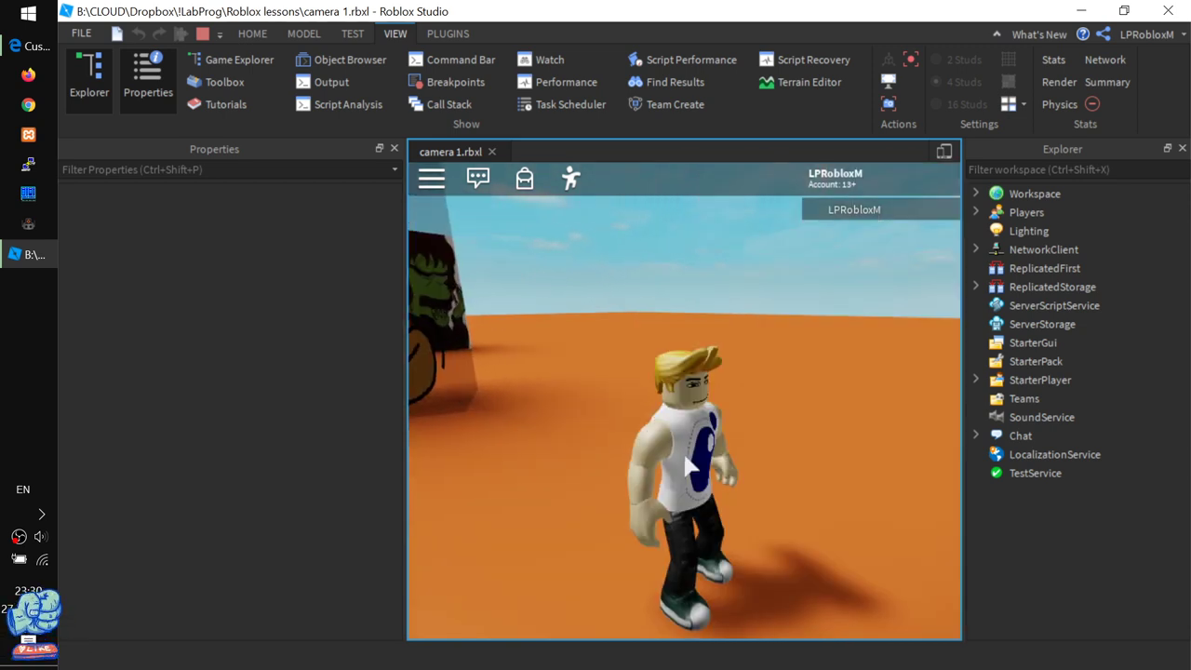
scroll(685, 456, down, 3)
scroll(685, 455, up, 3)
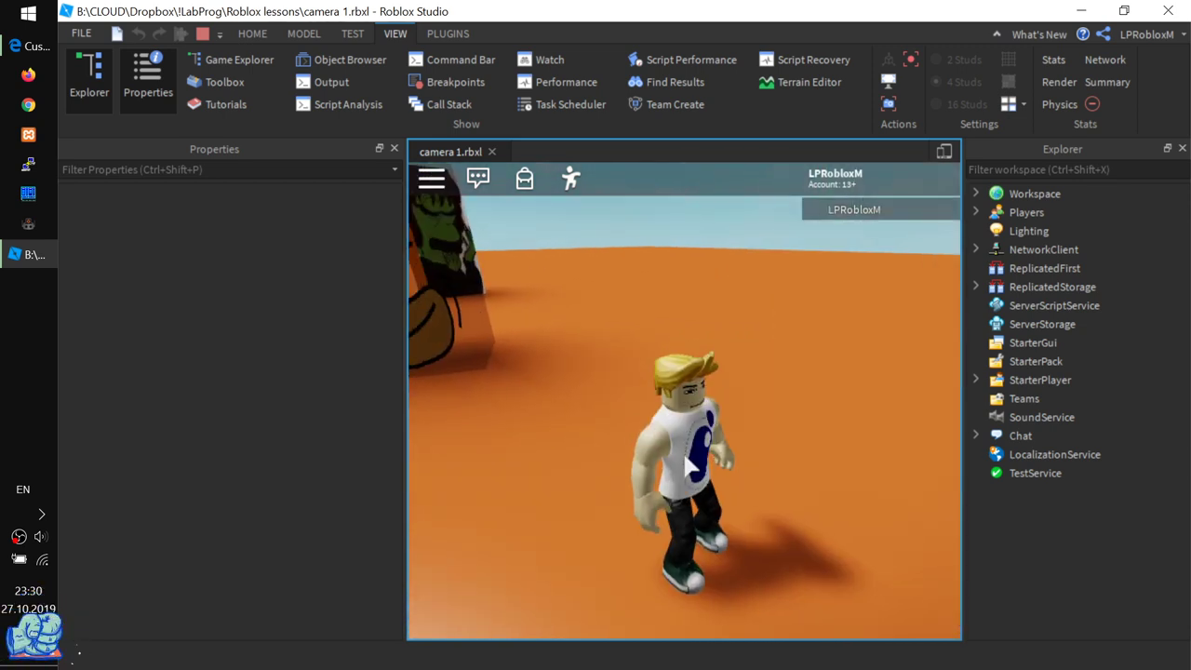
scroll(685, 456, down, 3)
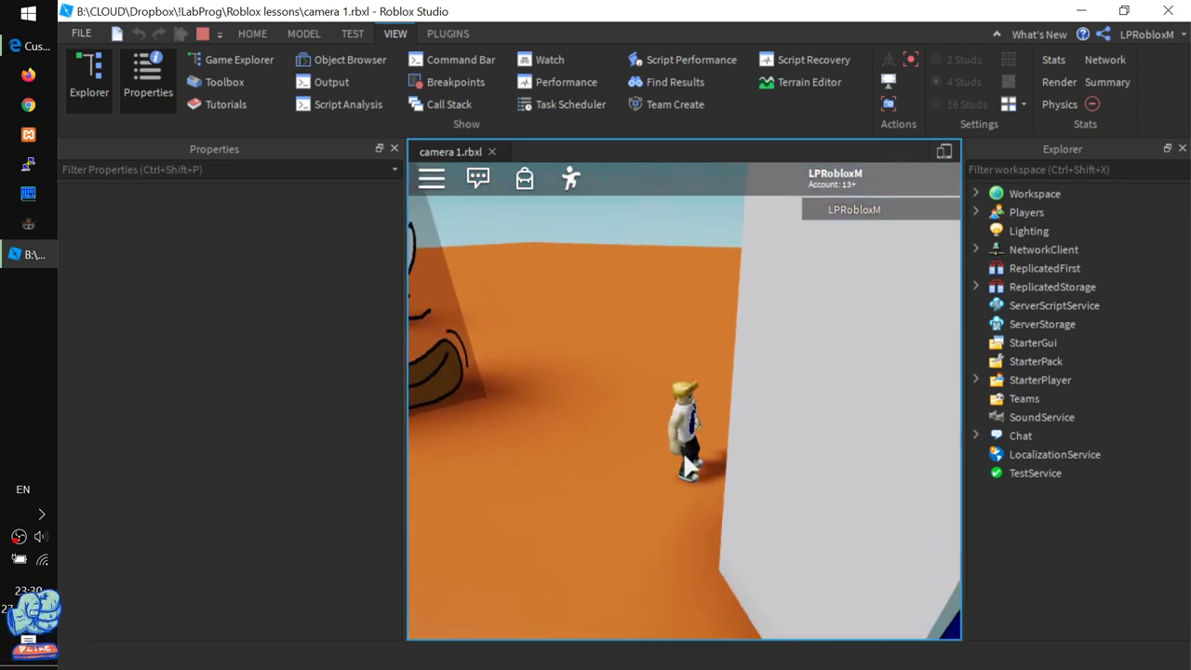
right_drag(685, 456, 736, 440)
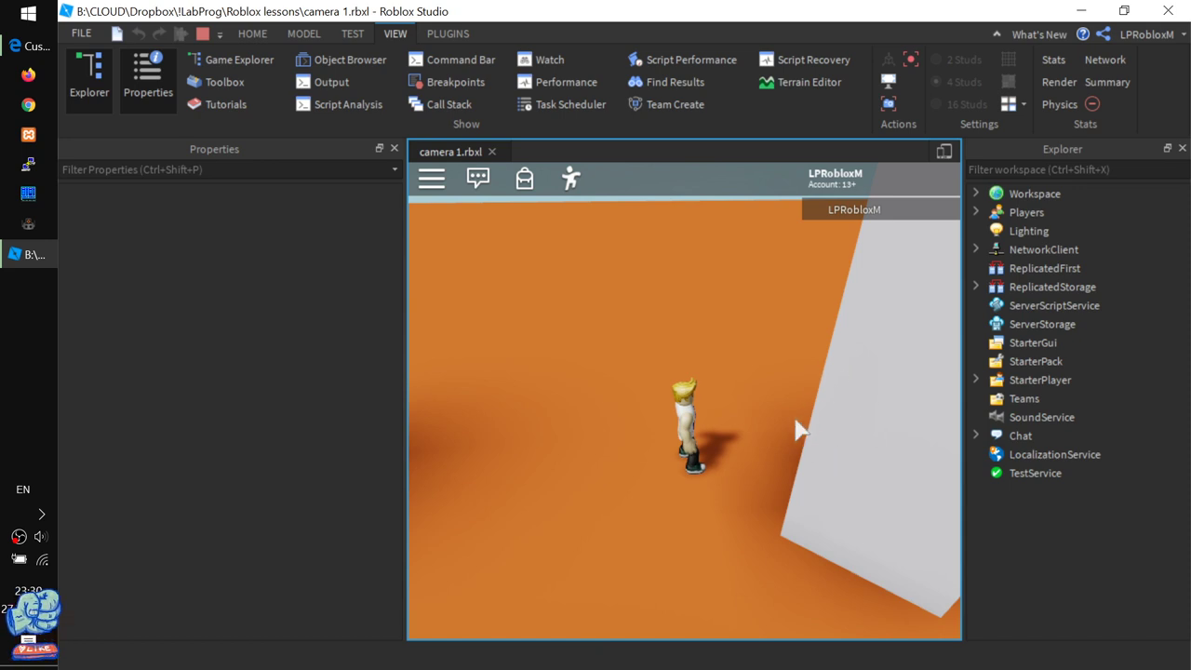
right_drag(842, 450, 854, 452)
right_drag(687, 542, 690, 543)
- Walk the character around the semi-transparent face block with the camera pulled back to test how it handles occlusion
key(w)
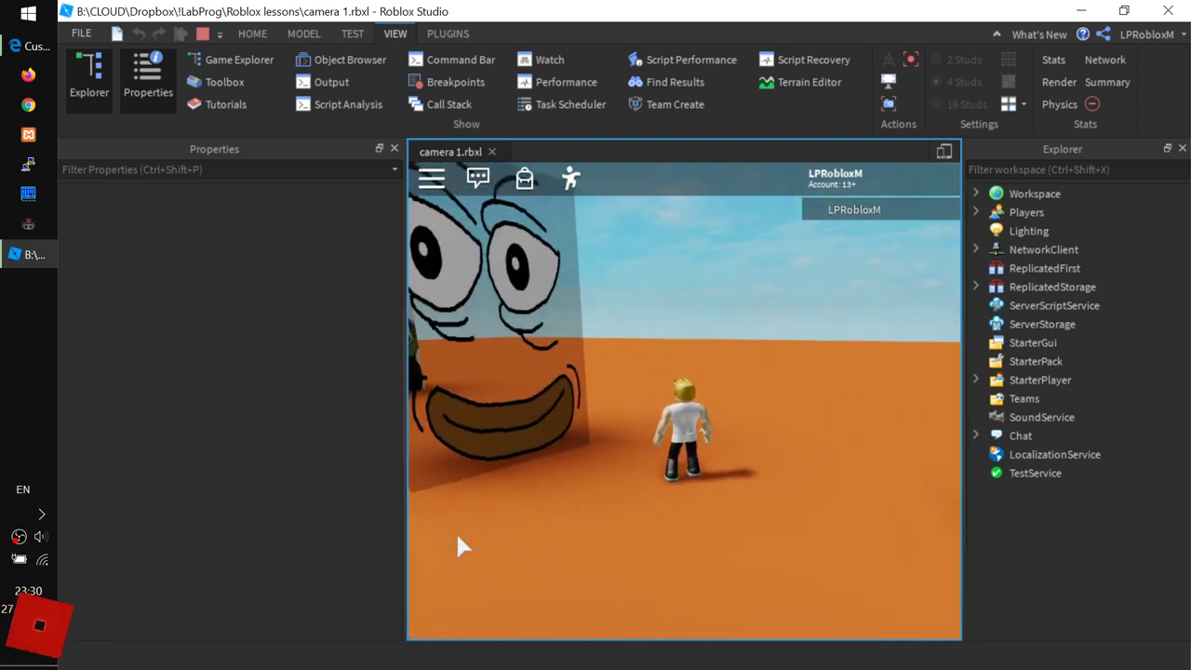
key(w)
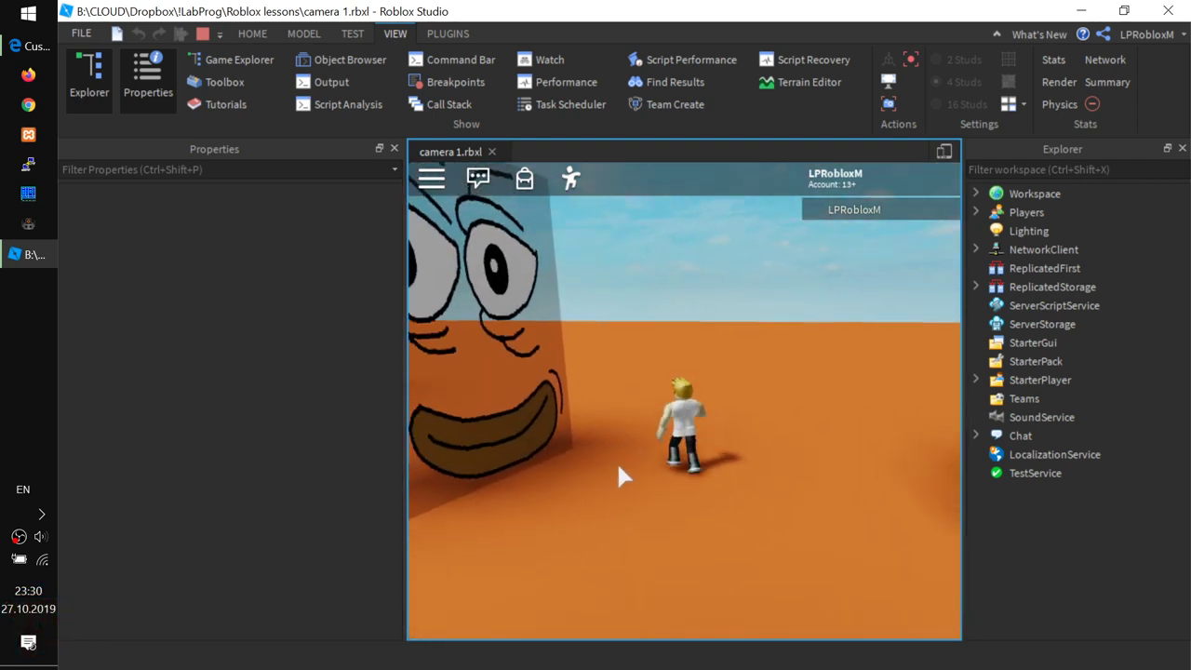
scroll(593, 480, down, 3)
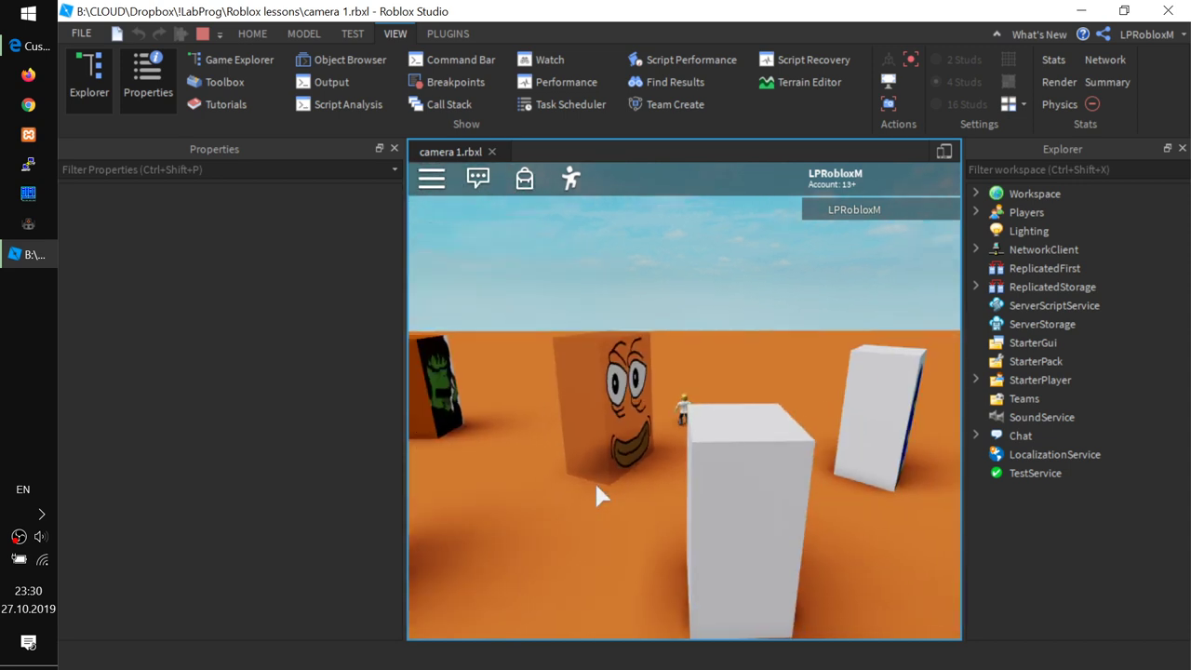
key(a)
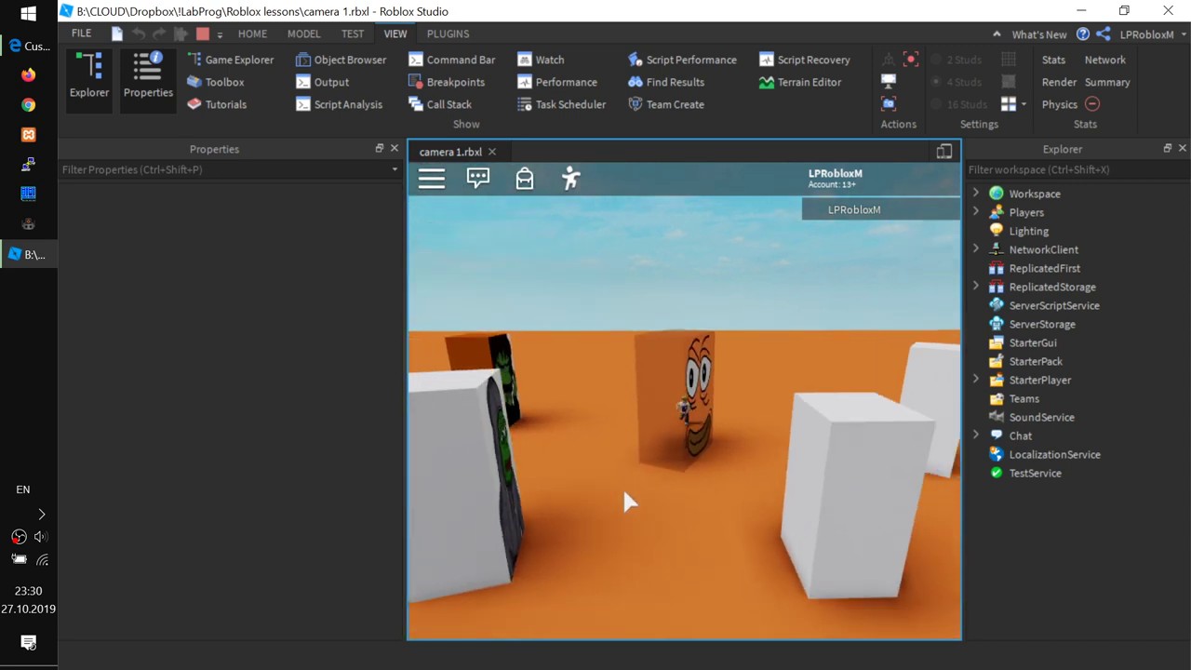
key(s)
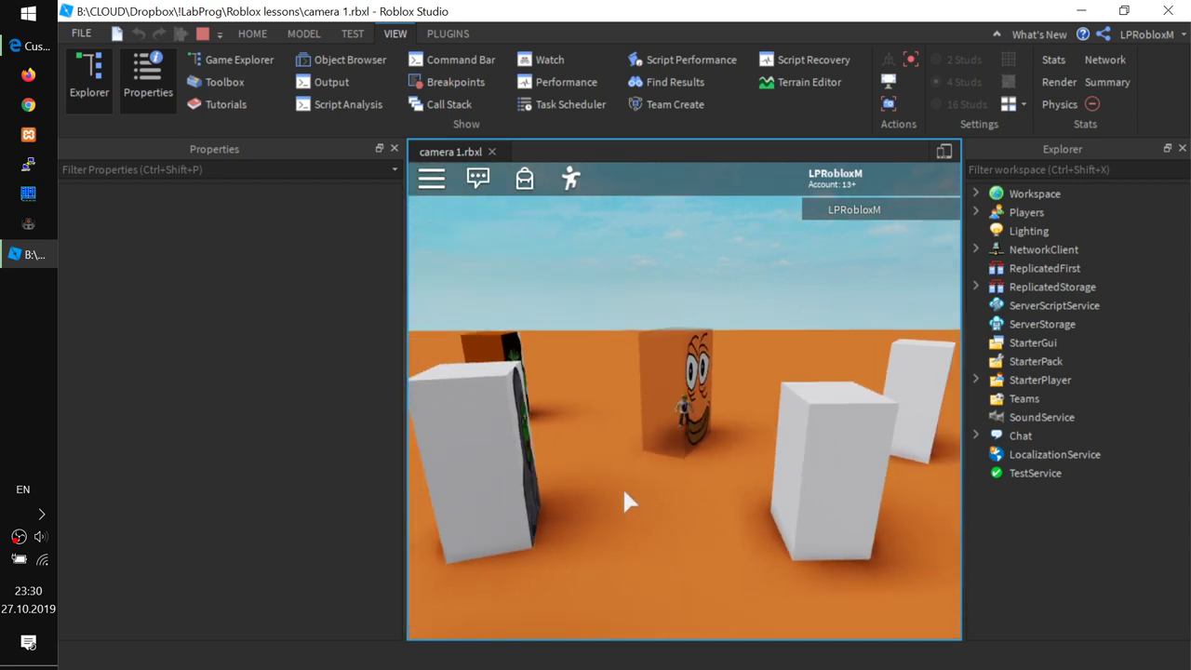
key(a)
key(a)
key(d)
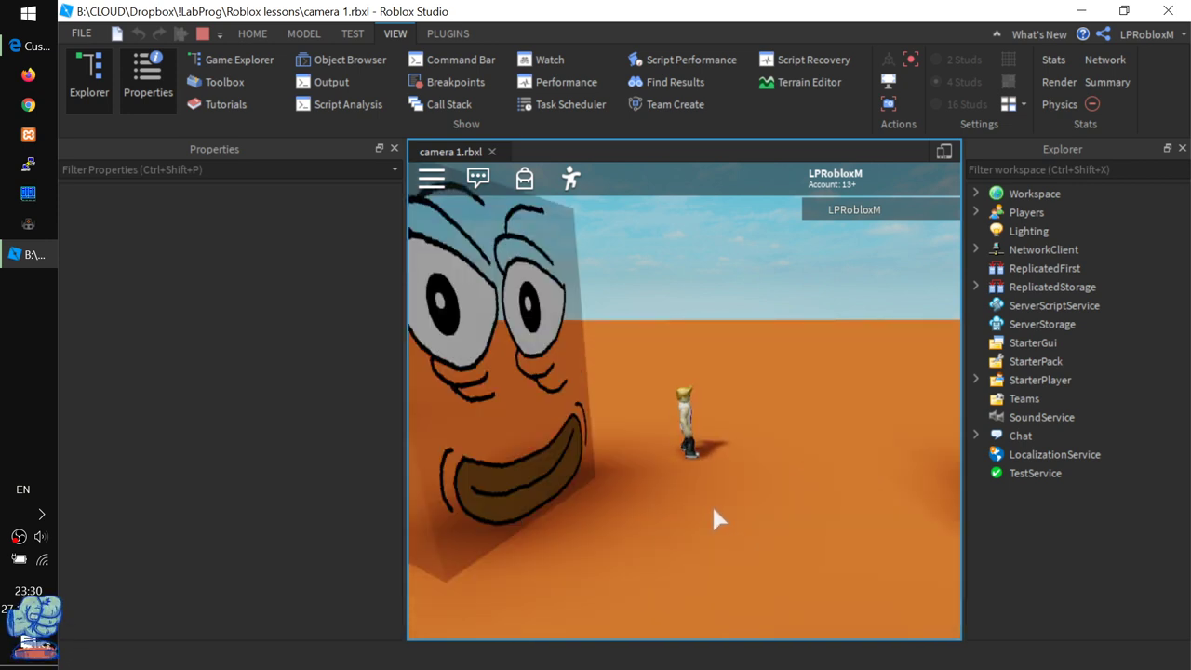
- Compare near and far camera distances while moving the character back and forth behind the semi-transparent face block
key(a)
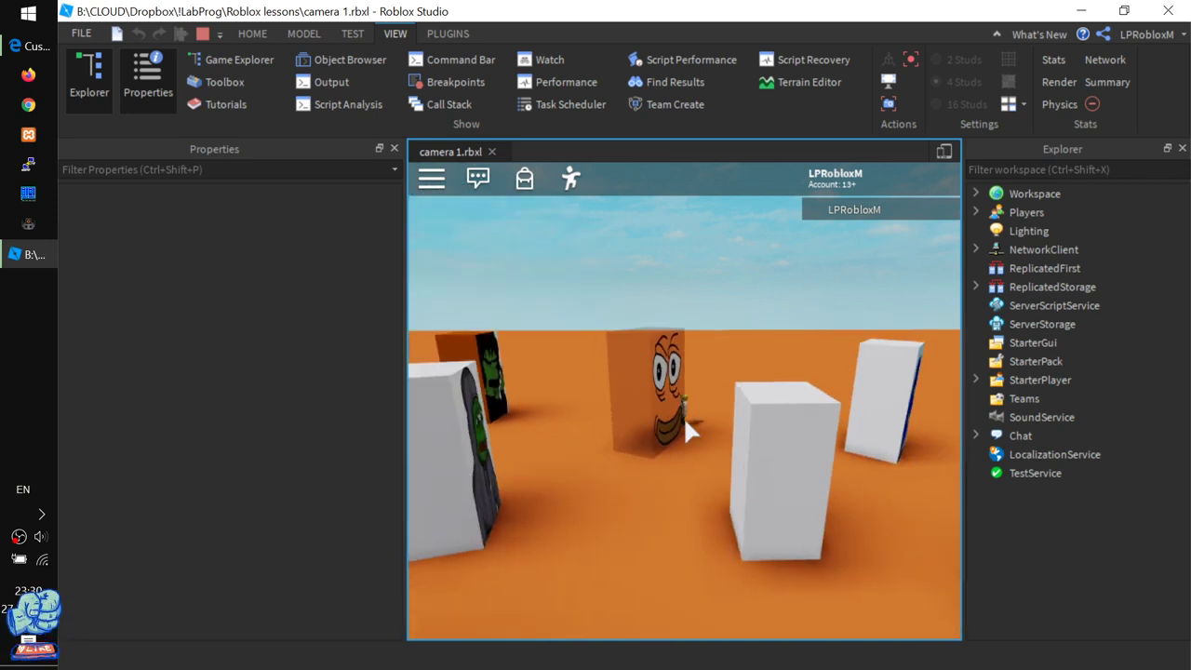
scroll(774, 433, up, 5)
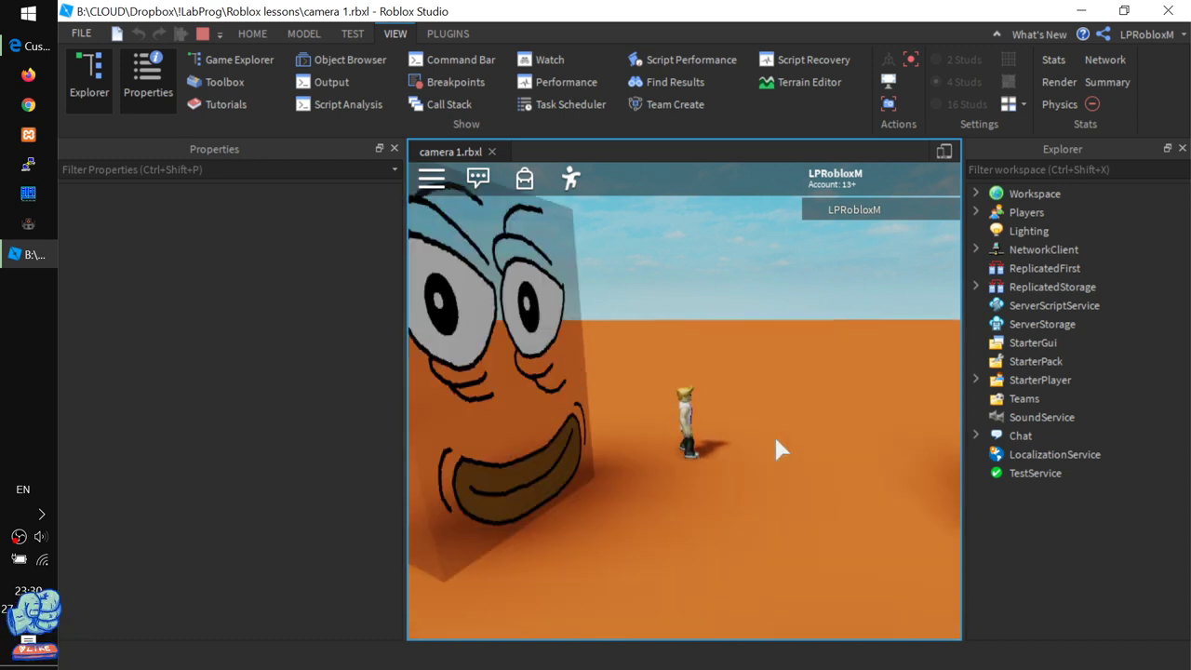
scroll(765, 438, down, 5)
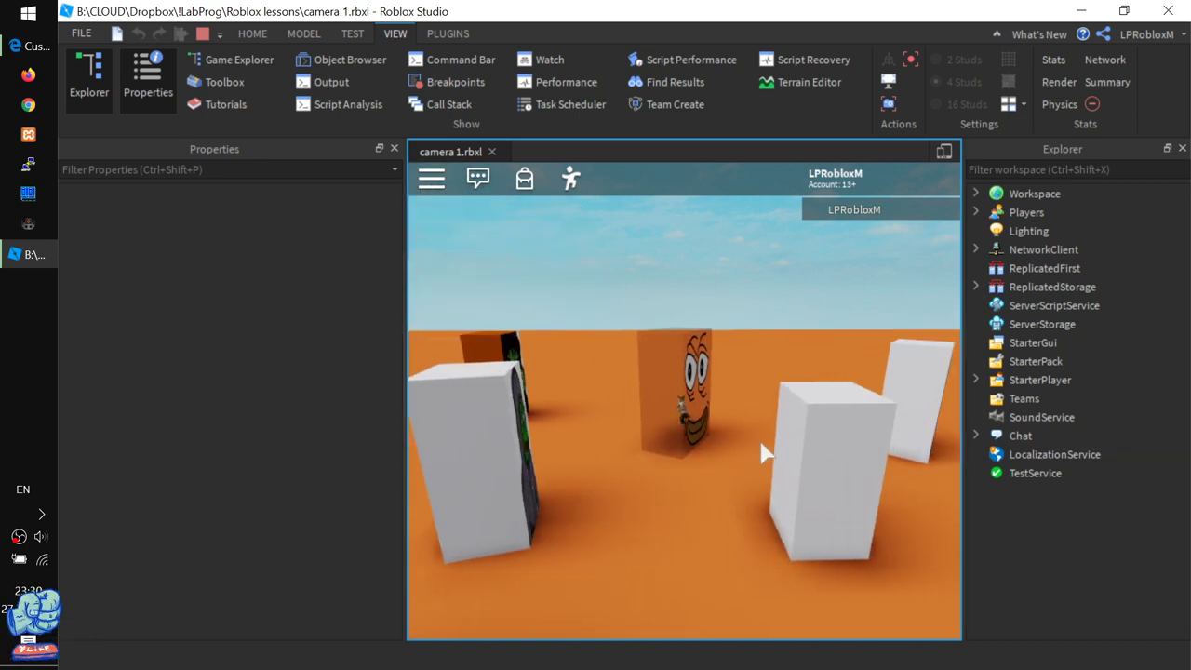
key(a)
key(d)
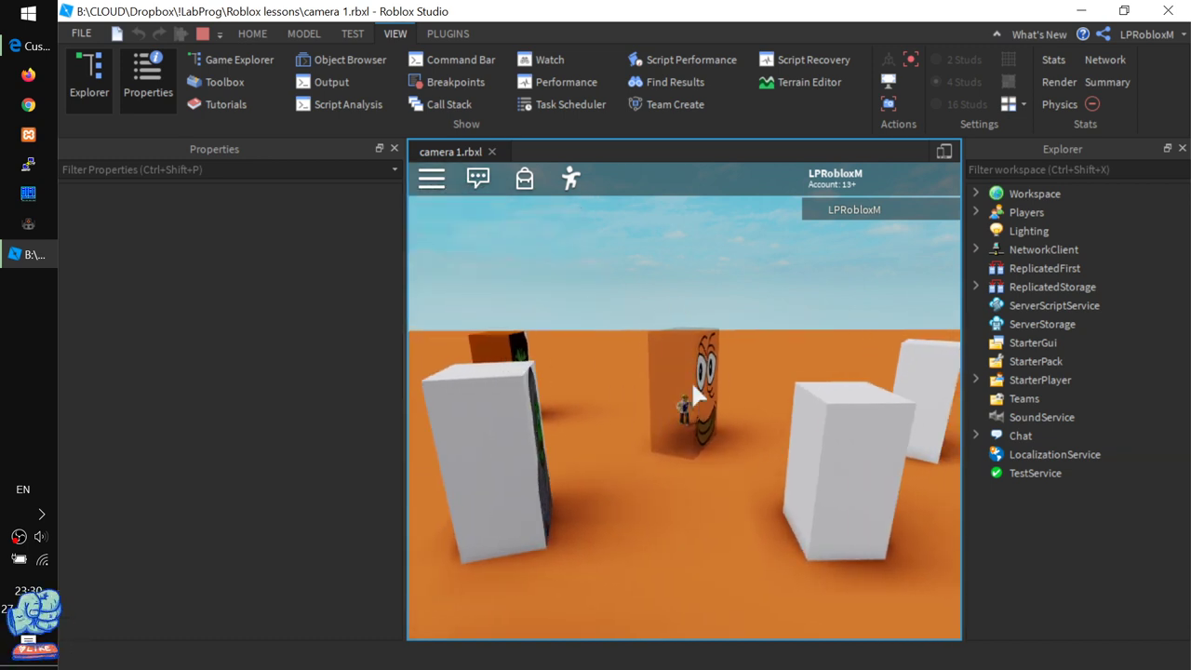
key(a)
right_drag(671, 441, 672, 441)
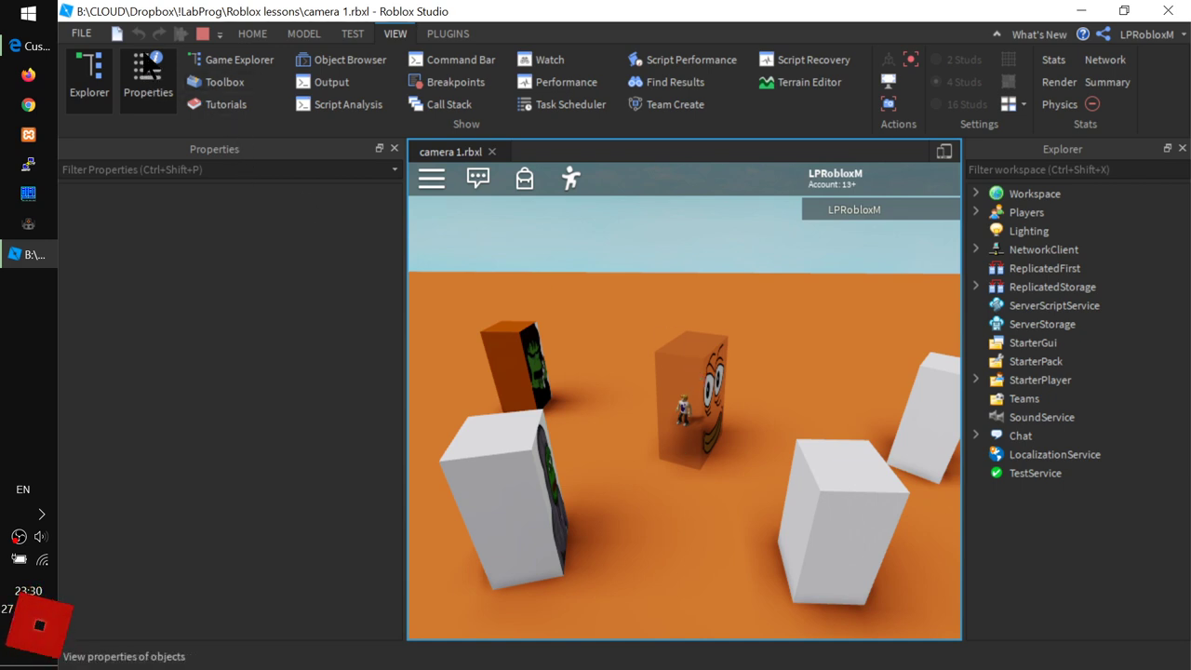
- Select the semi-transparent face block during the playtest and set its Transparency to 0.25
click(243, 33)
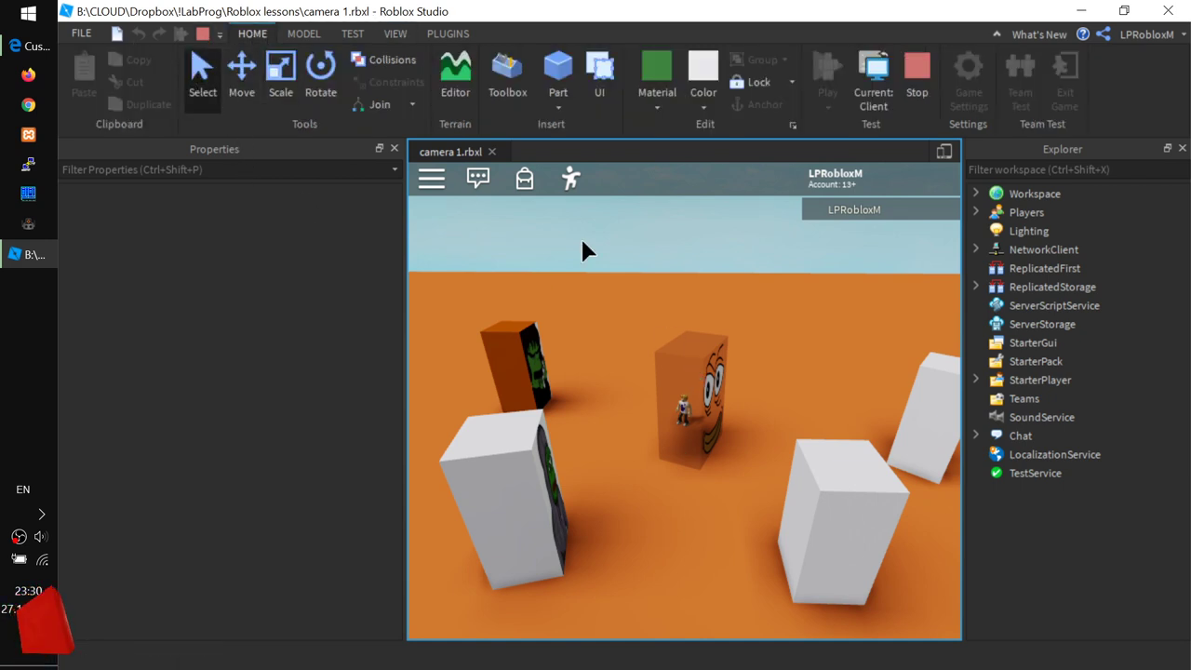
click(688, 387)
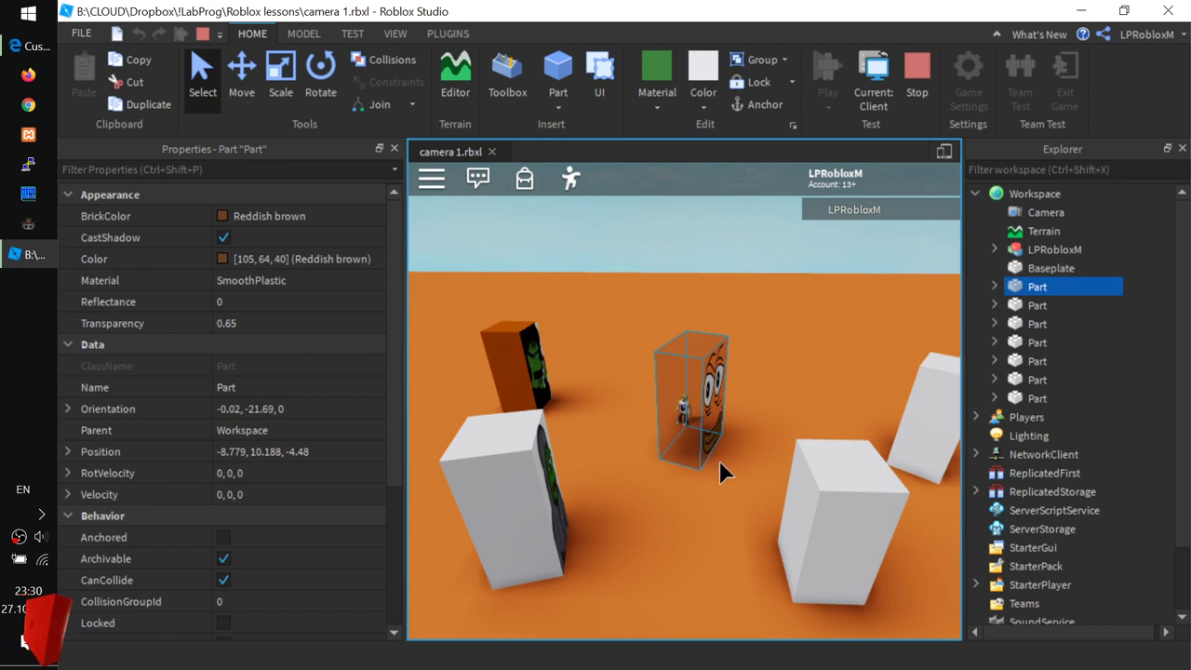
right_drag(685, 516, 684, 517)
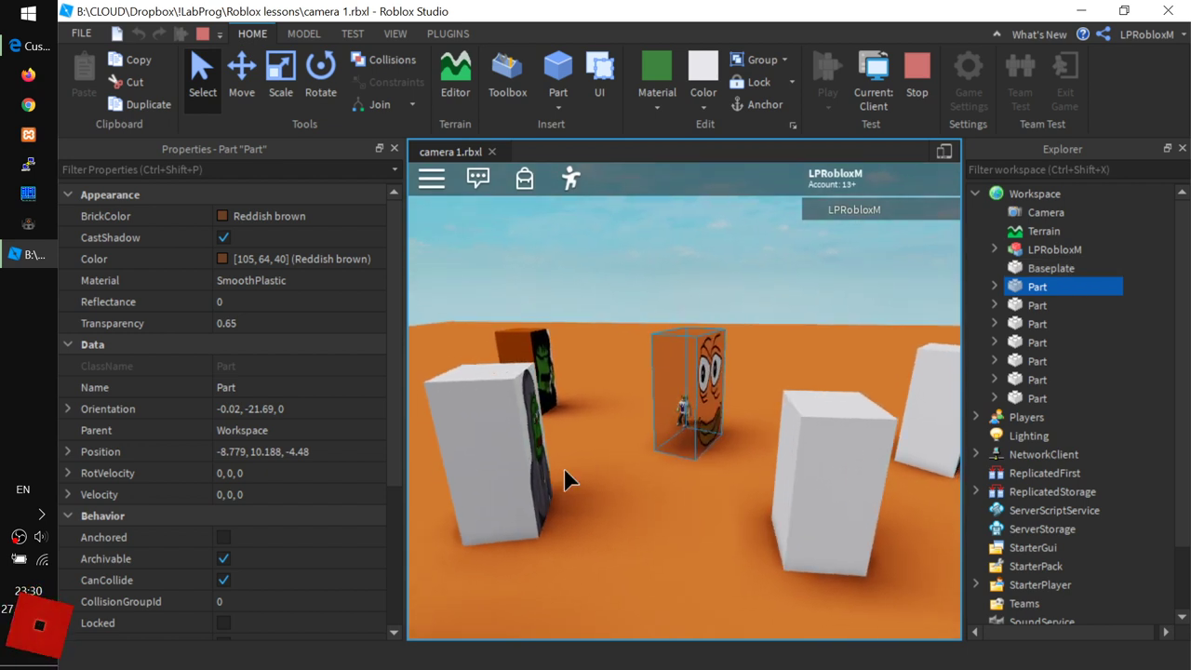
click(252, 324)
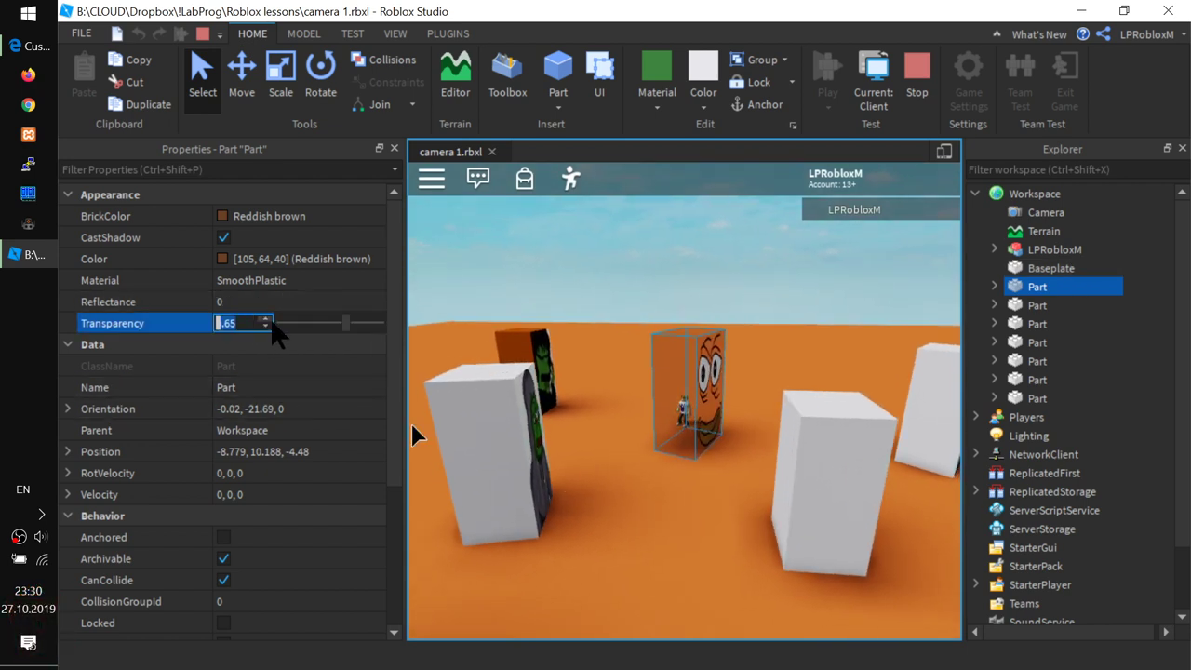
drag(346, 326, 306, 324)
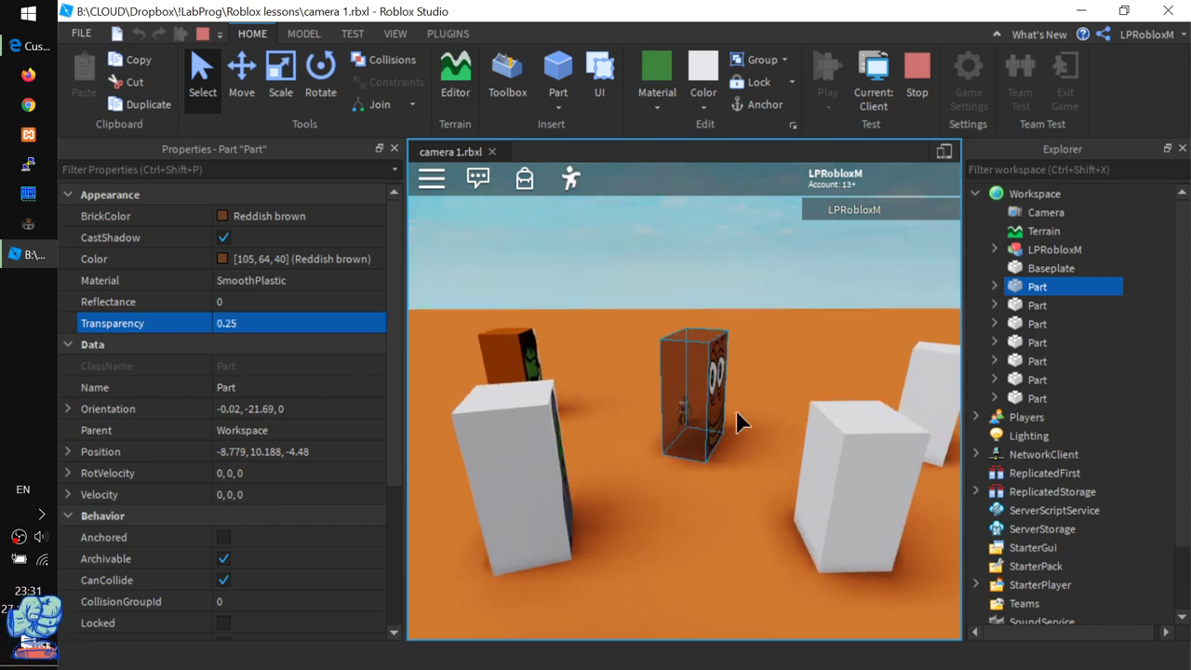
- Set the block's Transparency to 0.15 and test the Zoom occlusion by moving the camera and character around it
click(249, 323)
mouse_move(302, 324)
mouse_down()
mouse_move(256, 335)
mouse_move(293, 326)
mouse_up()
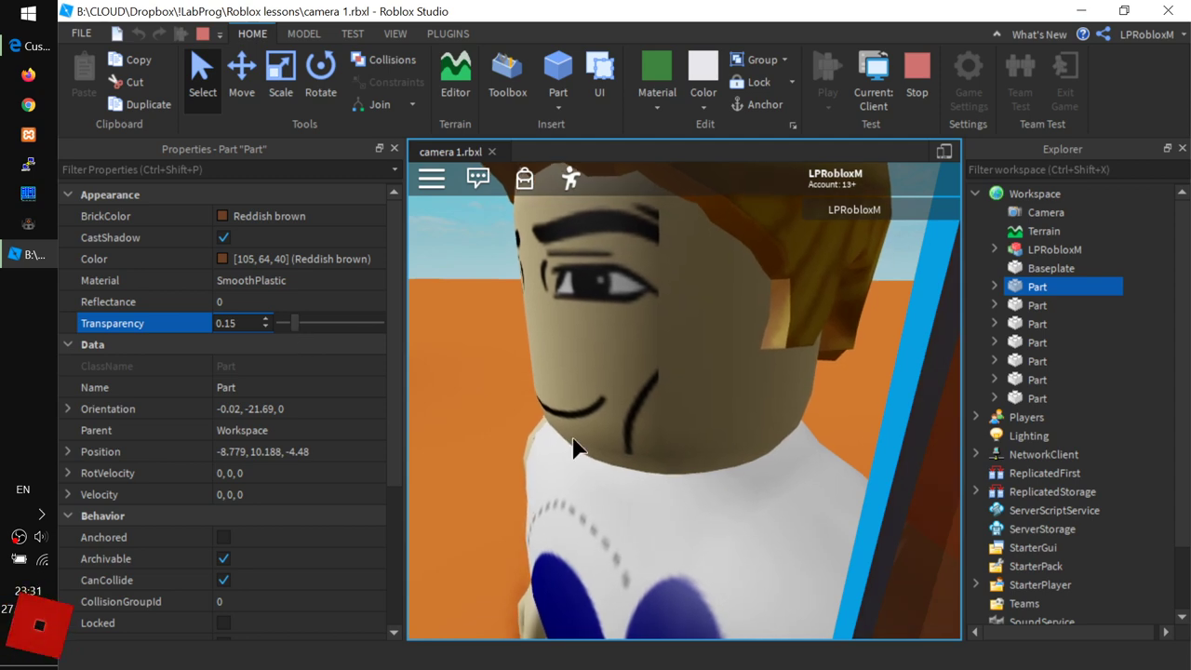
scroll(610, 410, down, 5)
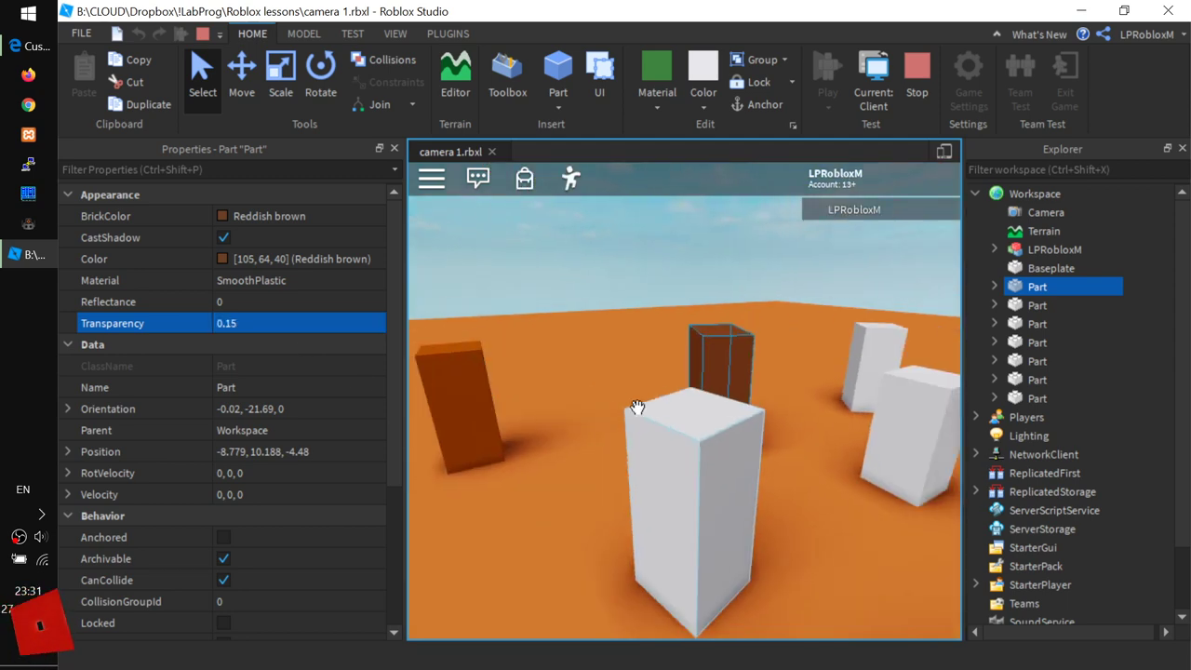
right_drag(637, 406, 600, 446)
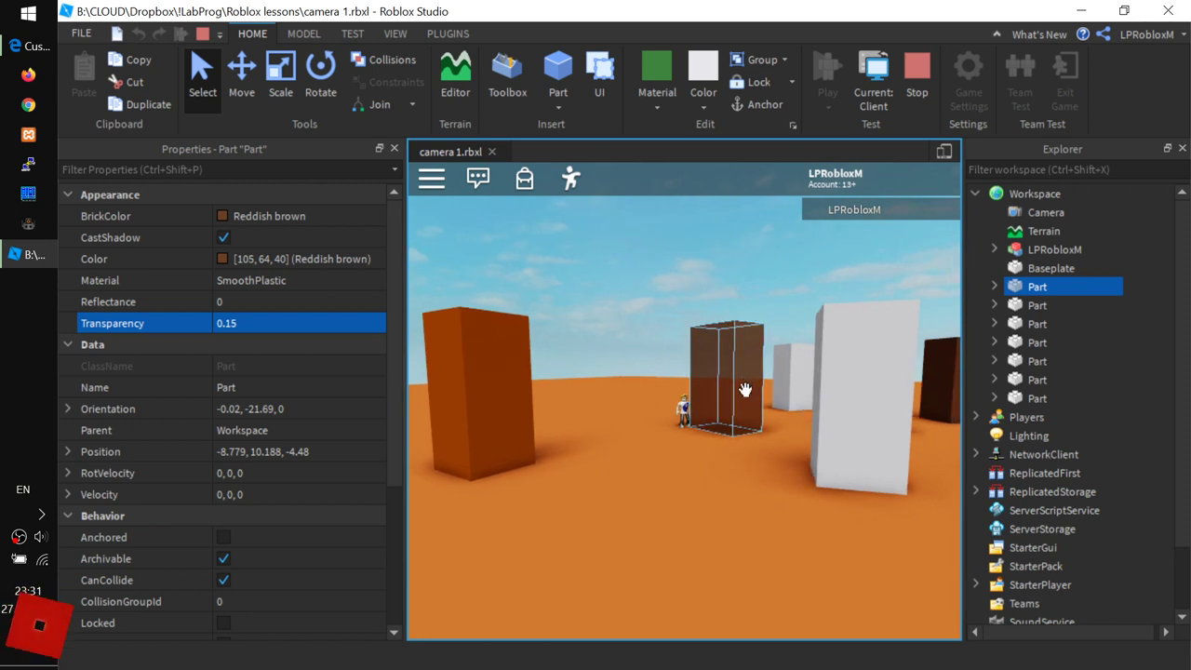
scroll(745, 390, up, 2)
right_drag(760, 457, 763, 455)
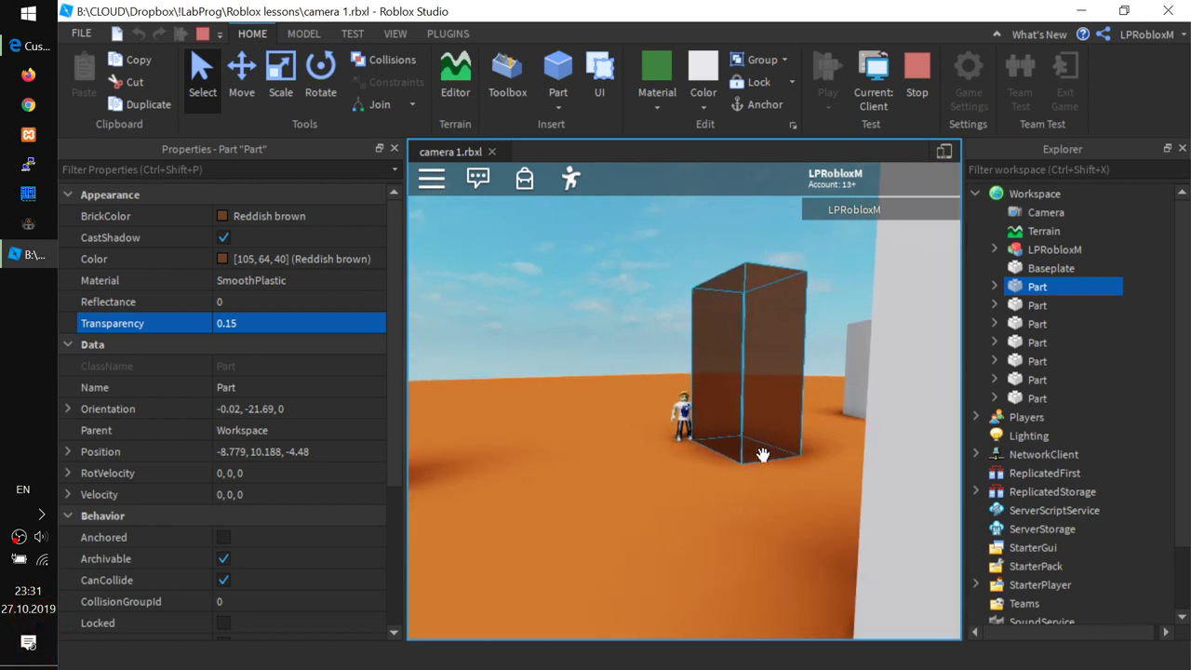
key(d)
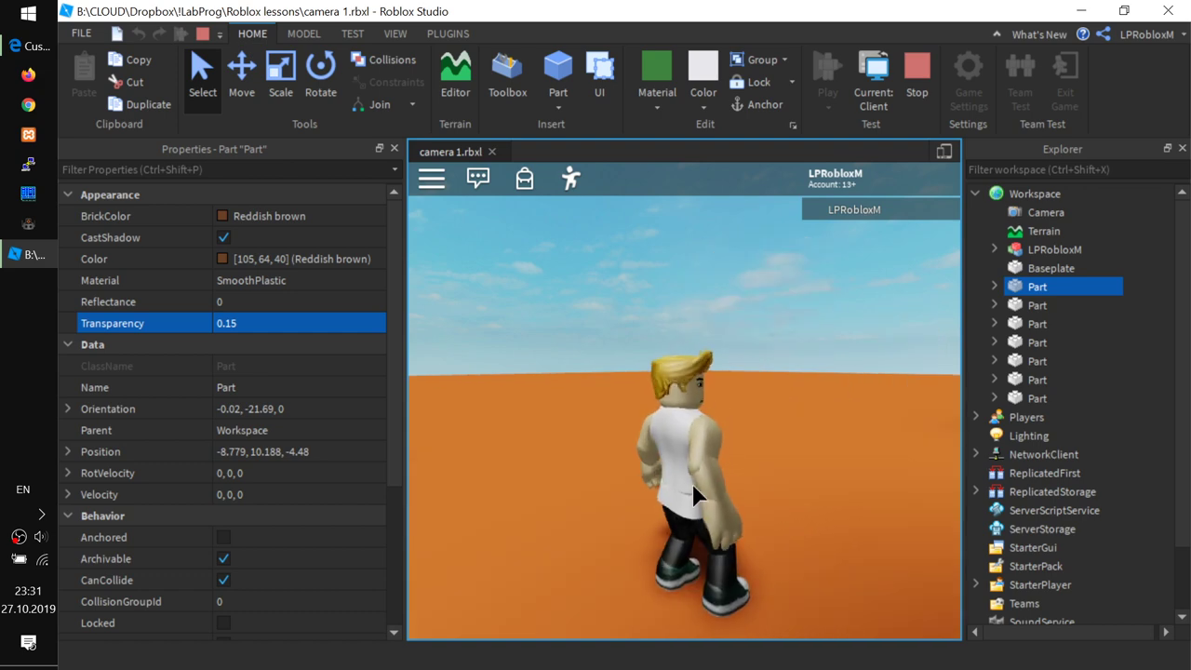
key(a)
key(d)
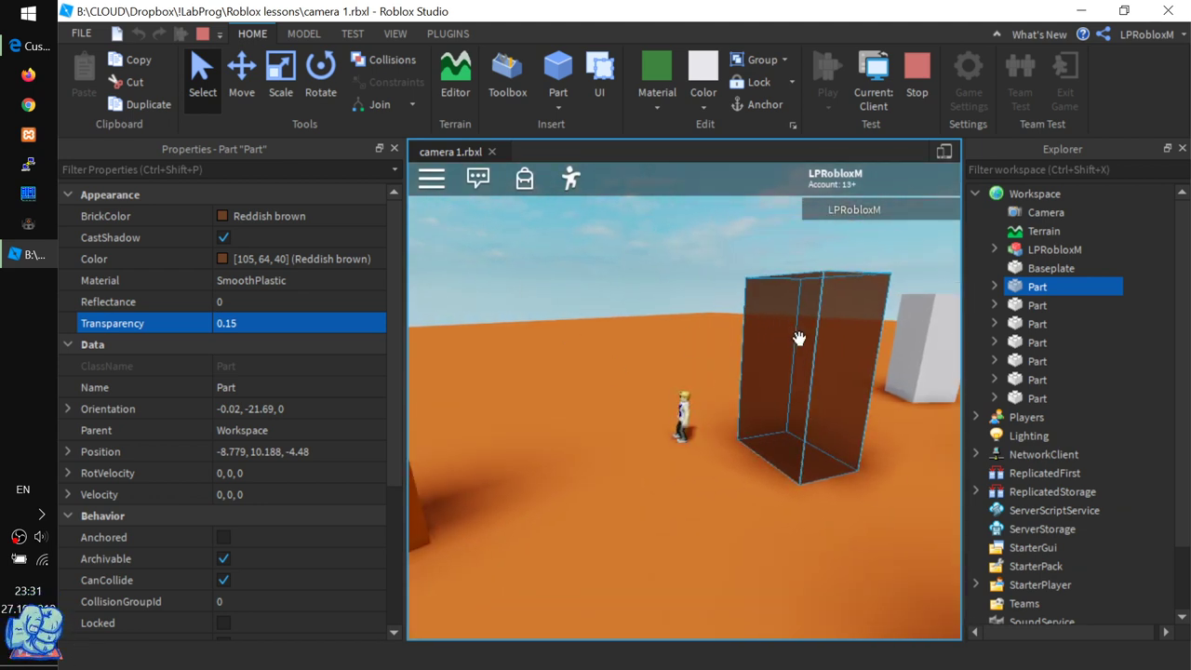
- Set the block's Transparency to 0.7 and walk the character behind it to test the camera
click(240, 323)
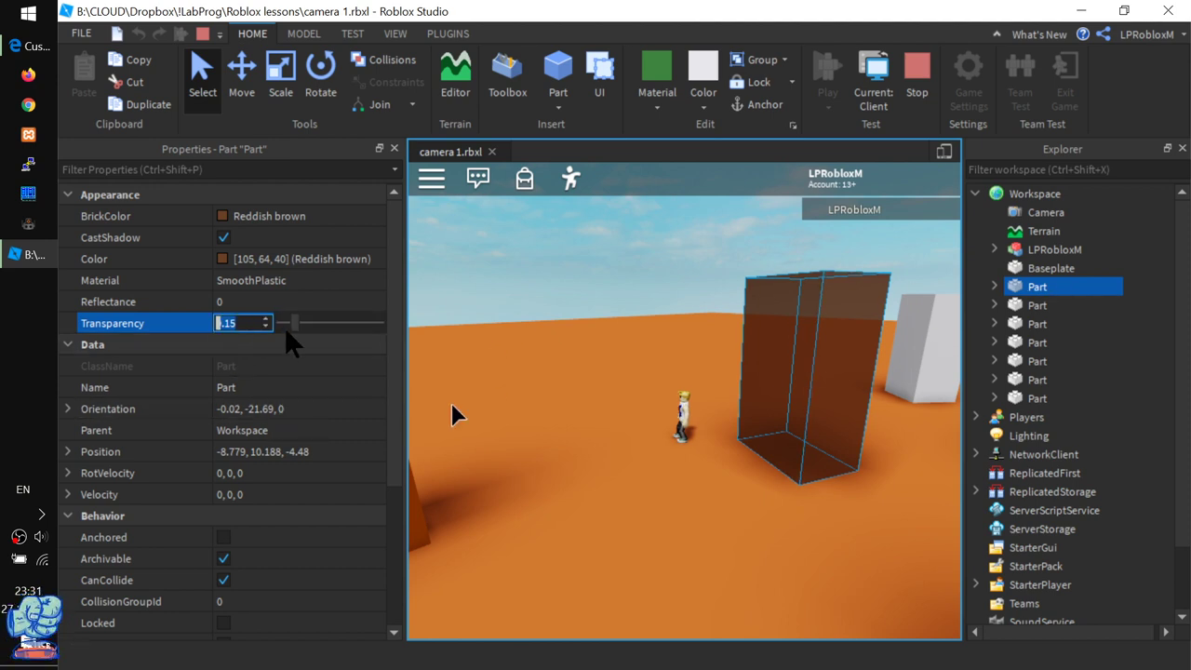
drag(292, 323, 350, 323)
click(627, 504)
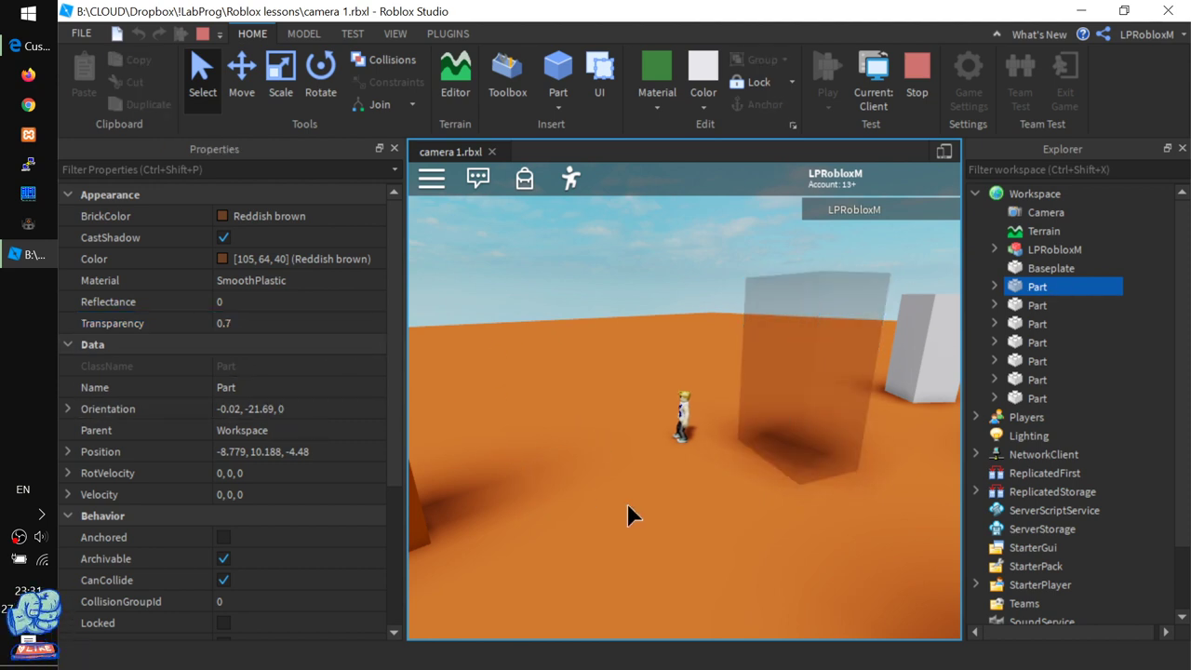
key(w)
key(d)
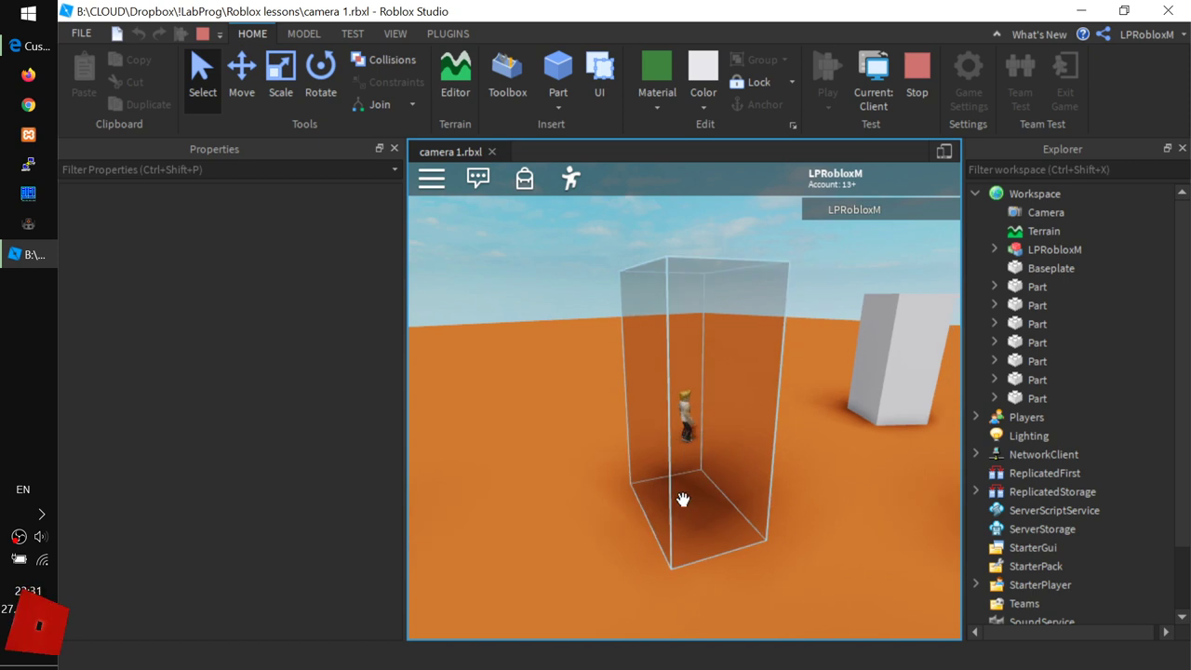
scroll(682, 499, down, 2)
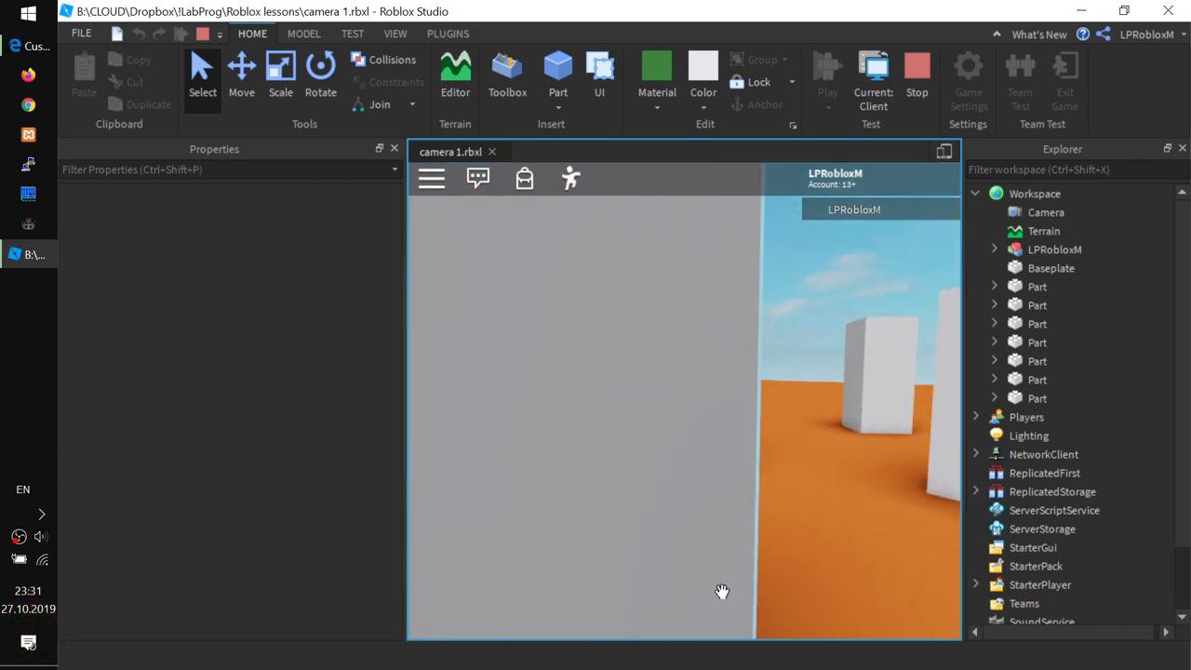
- Reselect the semi-transparent block, set its Transparency to 0.45 and orbit the camera around it
click(718, 332)
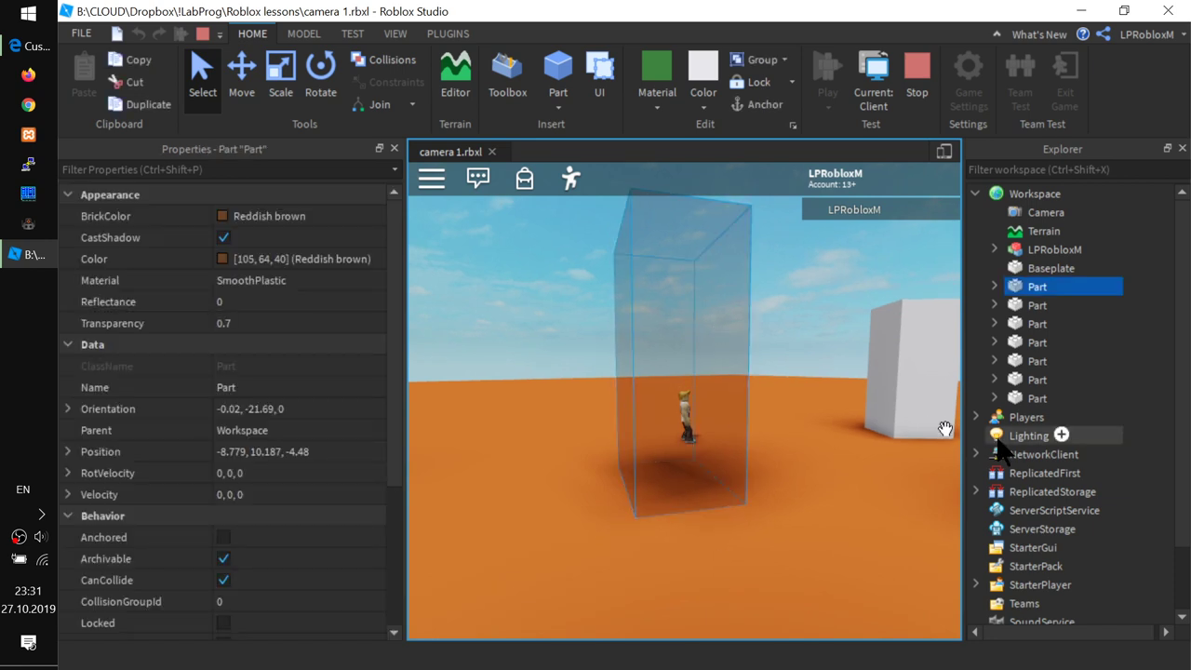
click(273, 326)
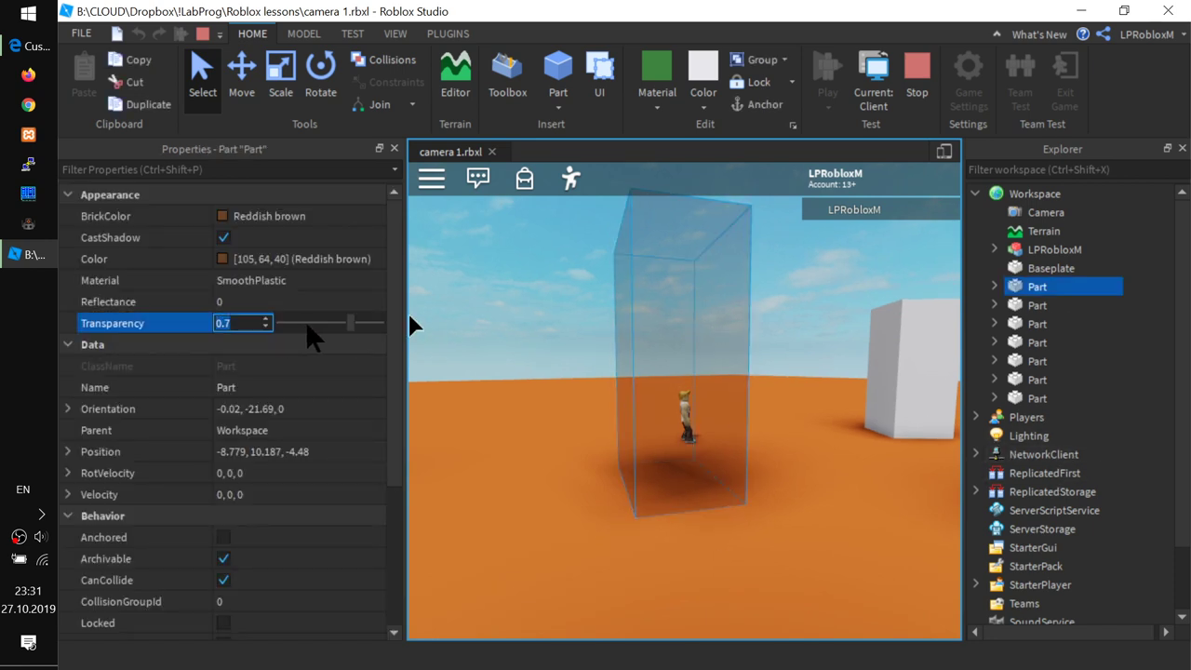
drag(355, 332, 325, 325)
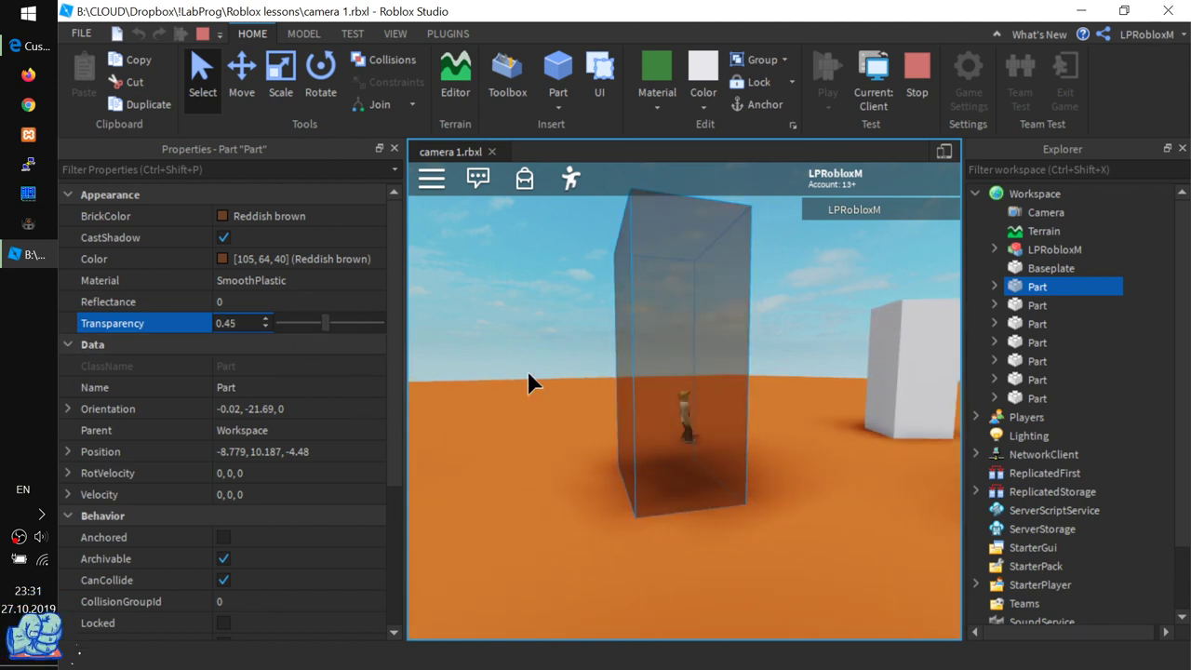
right_drag(563, 374, 563, 374)
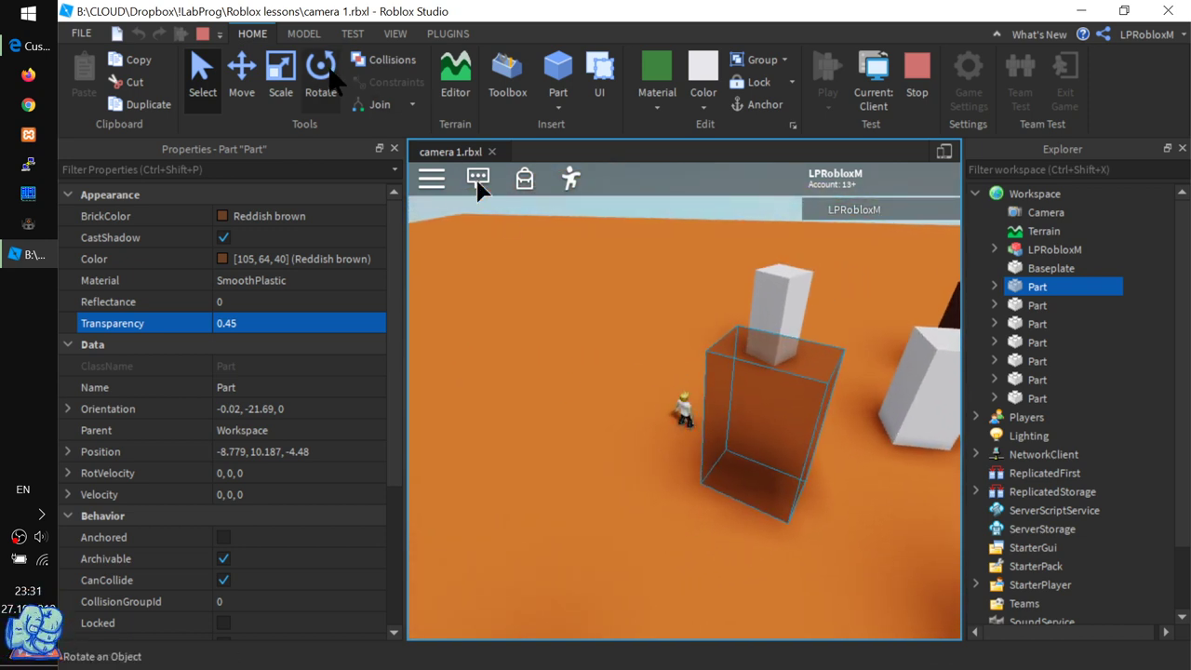
- Stop the playtest and set StarterPlayer's DevCameraOcclusionMode to Invisicam
click(203, 34)
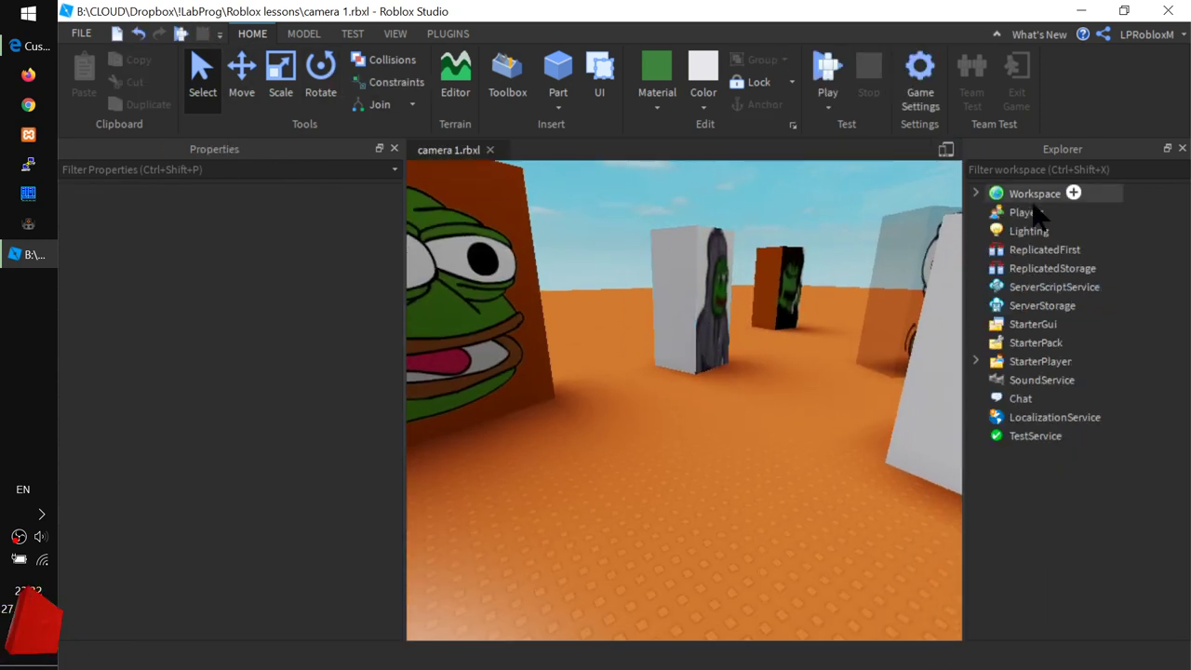
click(1041, 363)
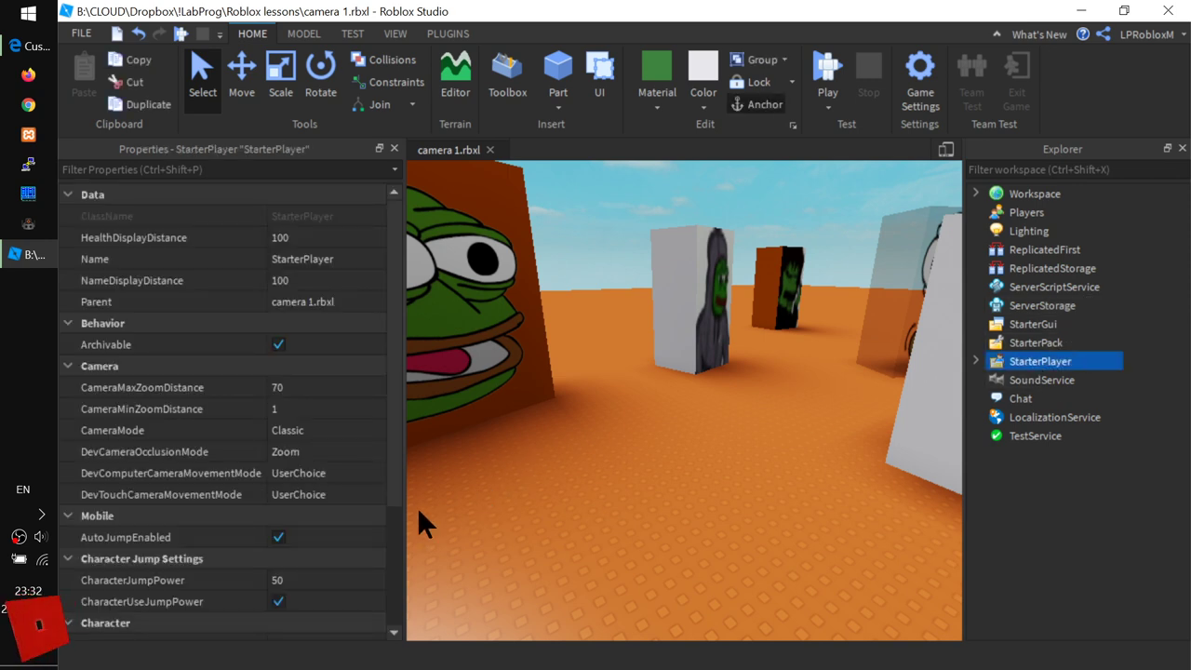
drag(393, 439, 390, 469)
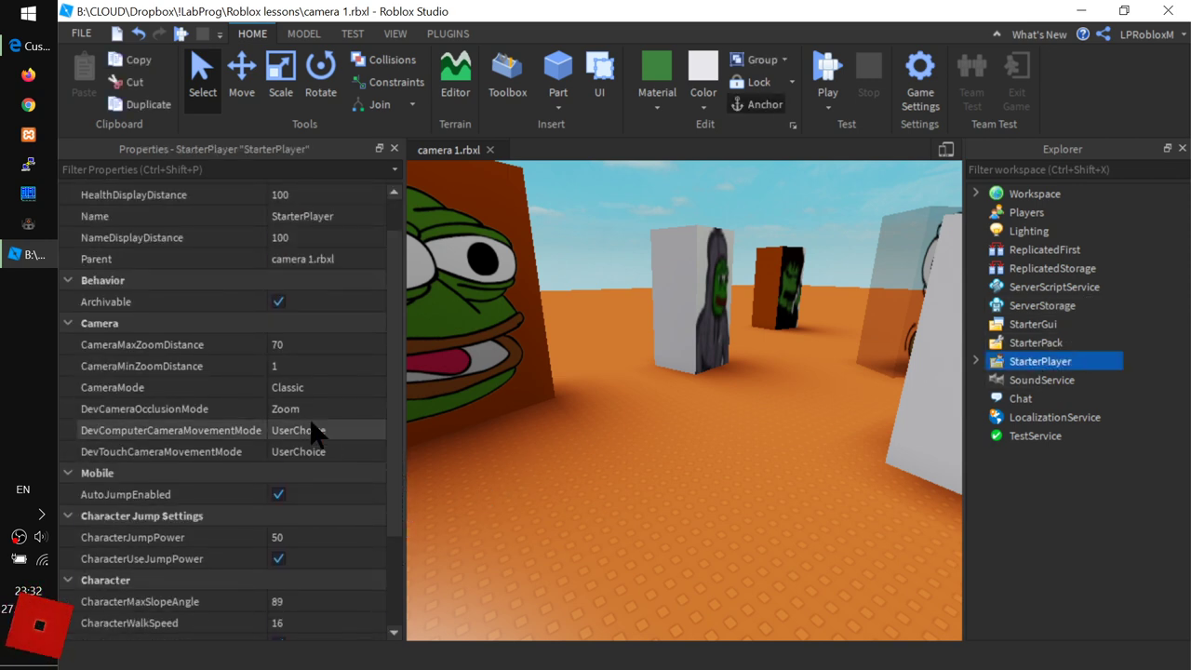
click(319, 427)
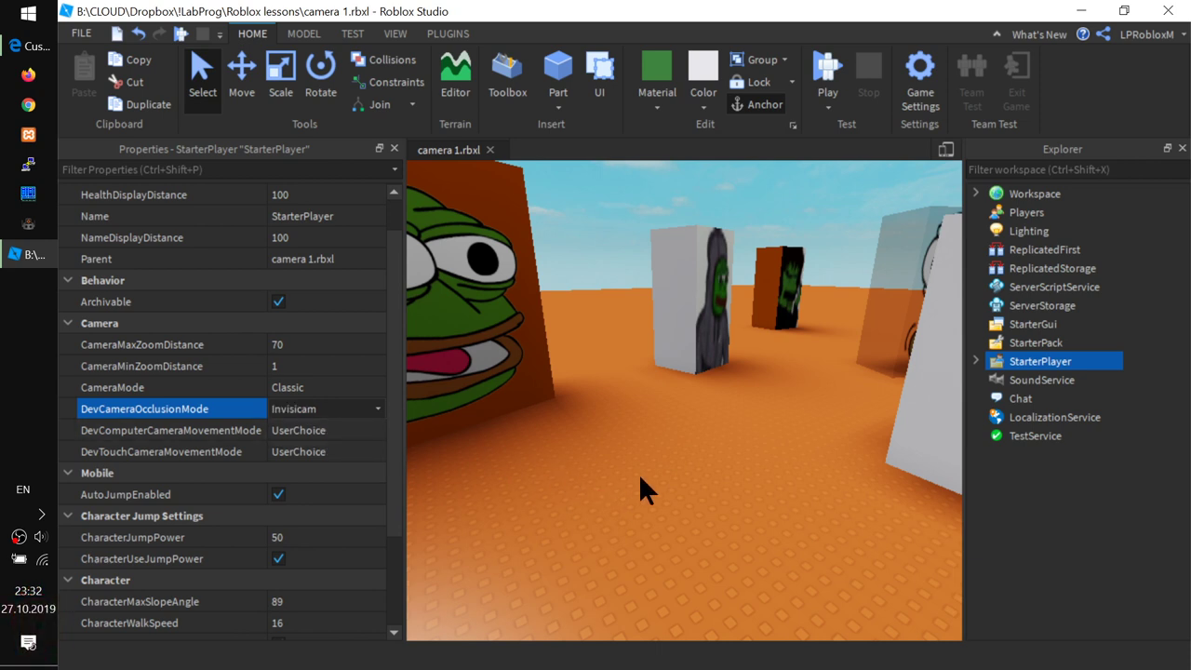
scroll(766, 279, down, 2)
right_drag(766, 279, 766, 283)
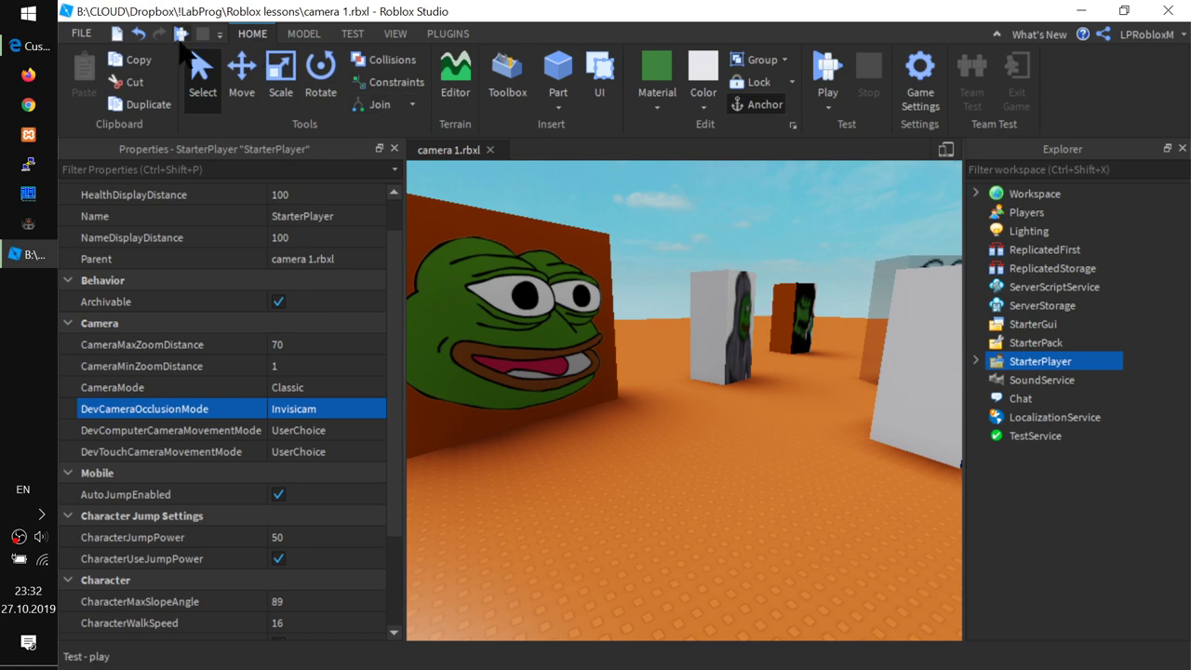
- Start a playtest with the Invisicam occlusion mode and walk the character around the semi-transparent face block
key(F5)
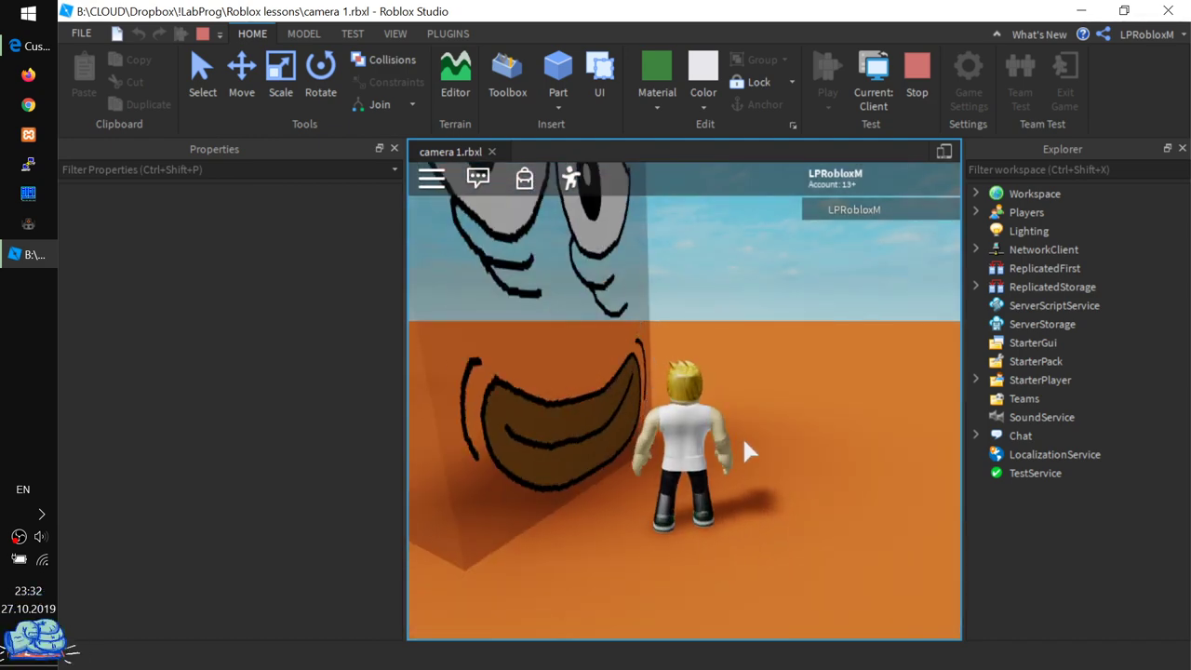
key(d)
key(w)
key(a)
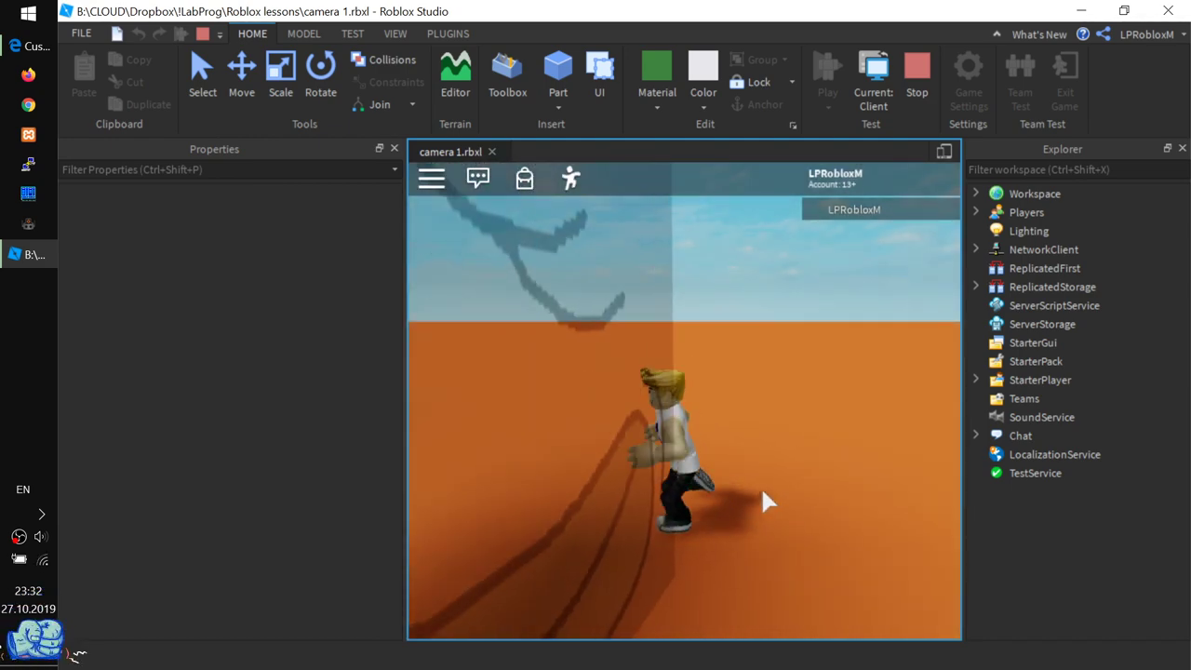
key(d)
key(w)
key(a)
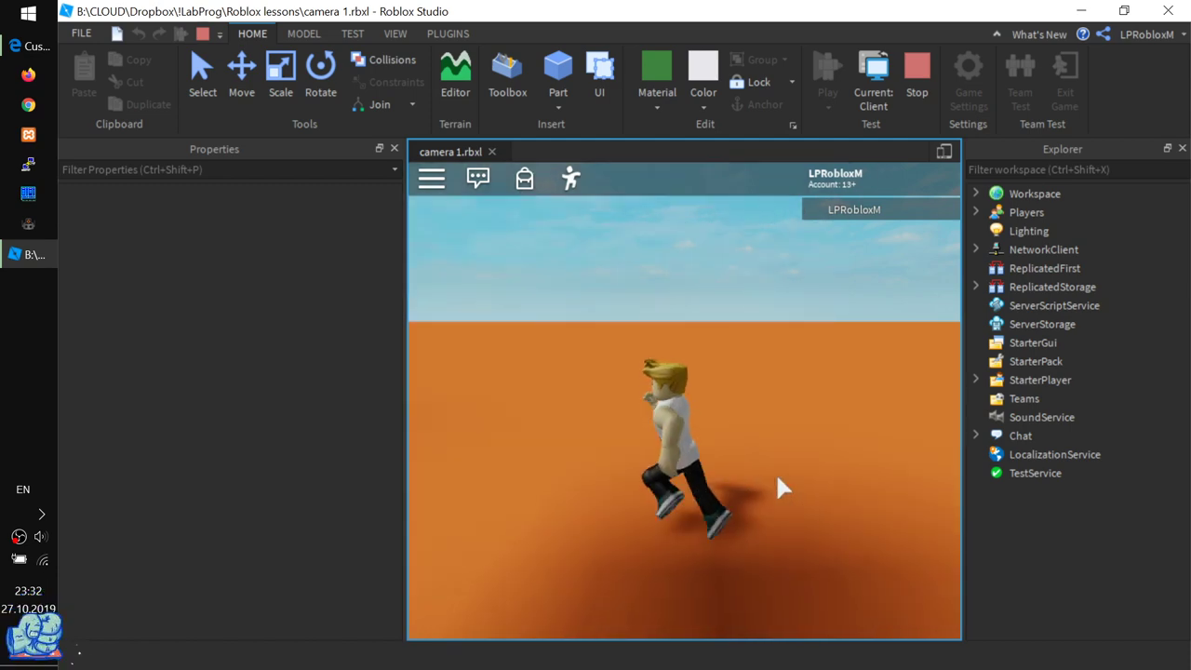
- Move the character back and forth past the edge of the semi-transparent face block to examine the Invisicam effect
key(w)
key(s)
key(d)
key(a)
key(d)
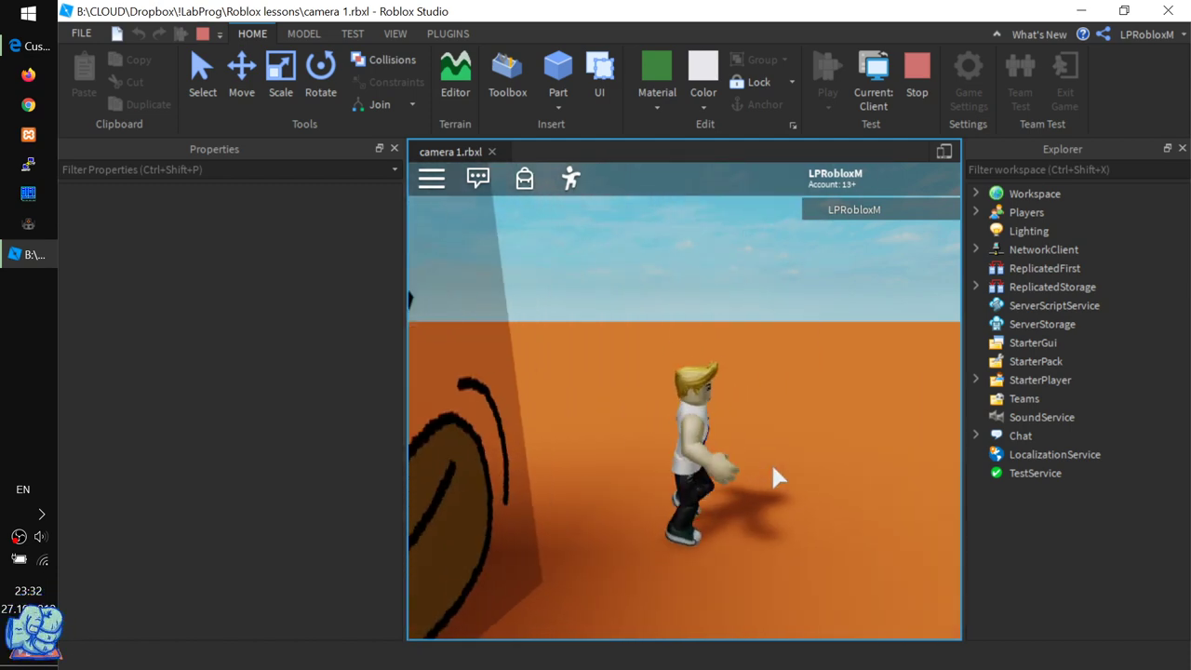
key(a)
key(d)
key(a)
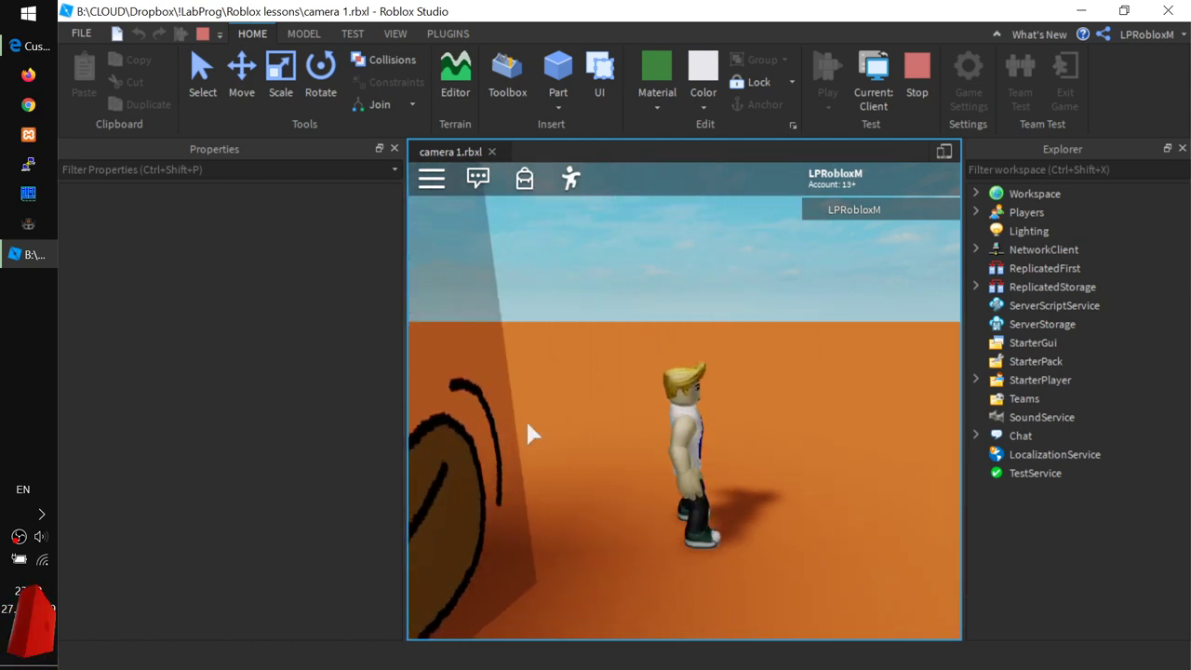
- Run the character behind the opaque white picture blocks with the camera pulled back to examine how Invisicam renders them
key(d)
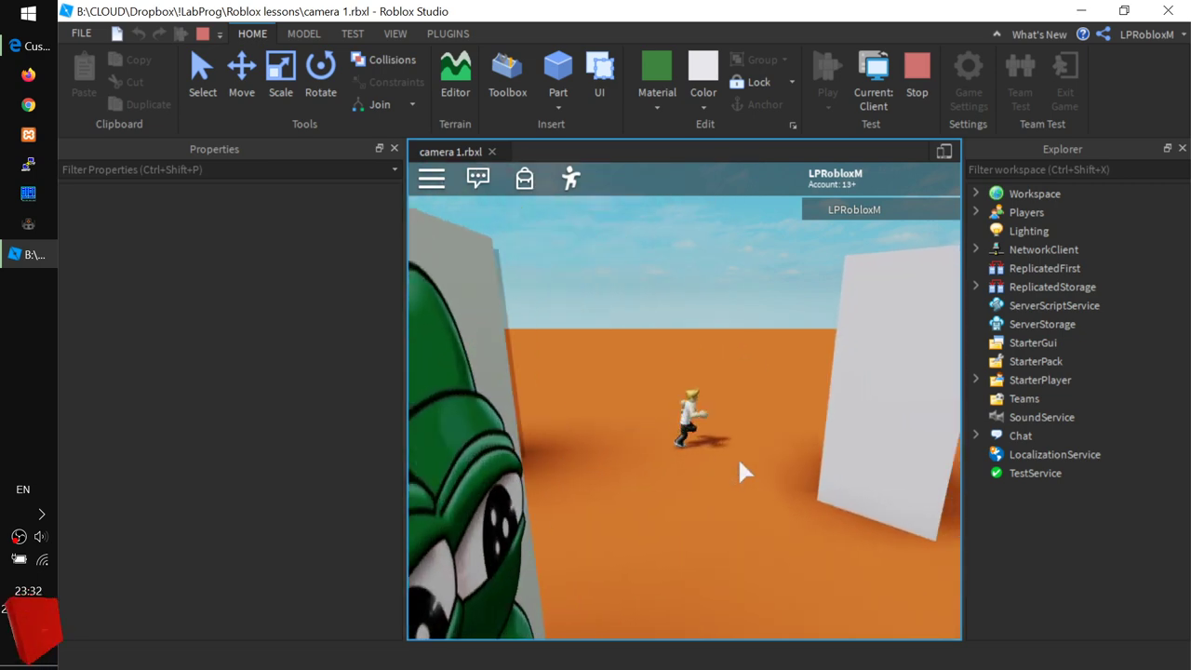
key(d)
key(a)
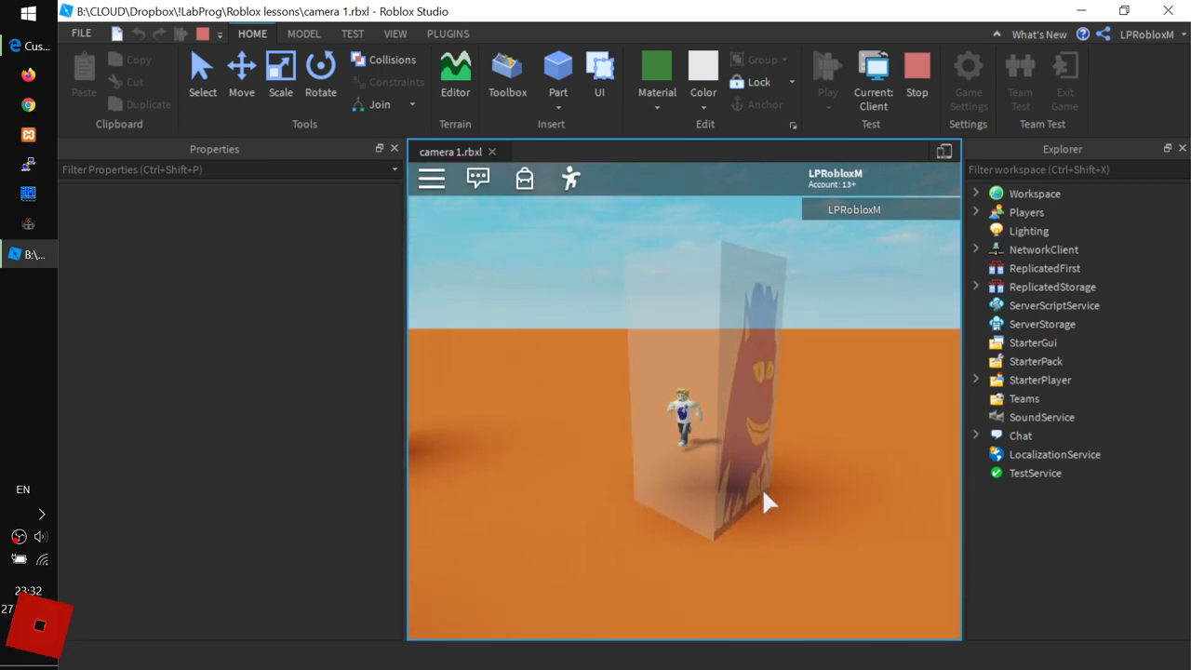
key(d)
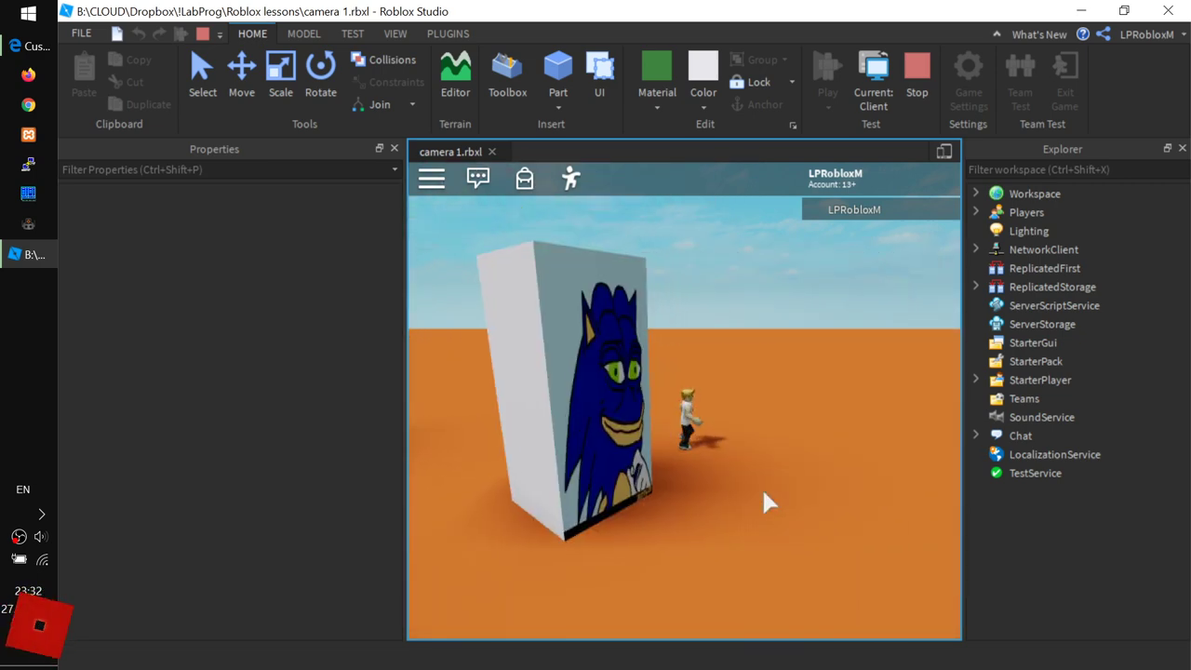
key(a)
key(s)
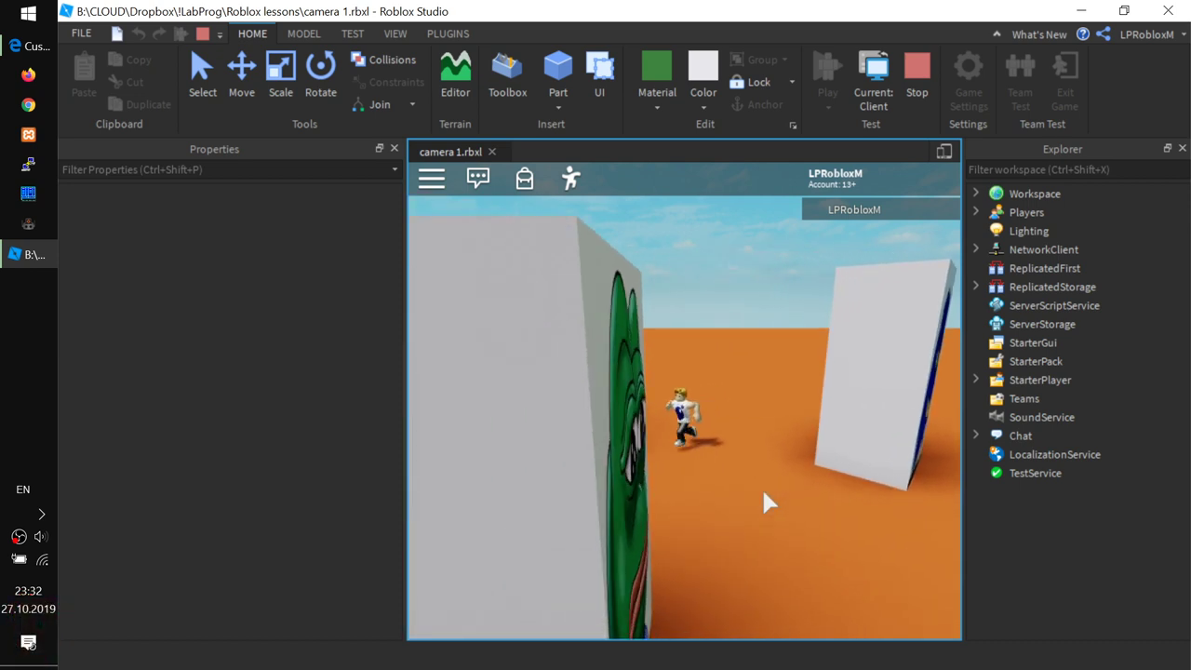
key(d)
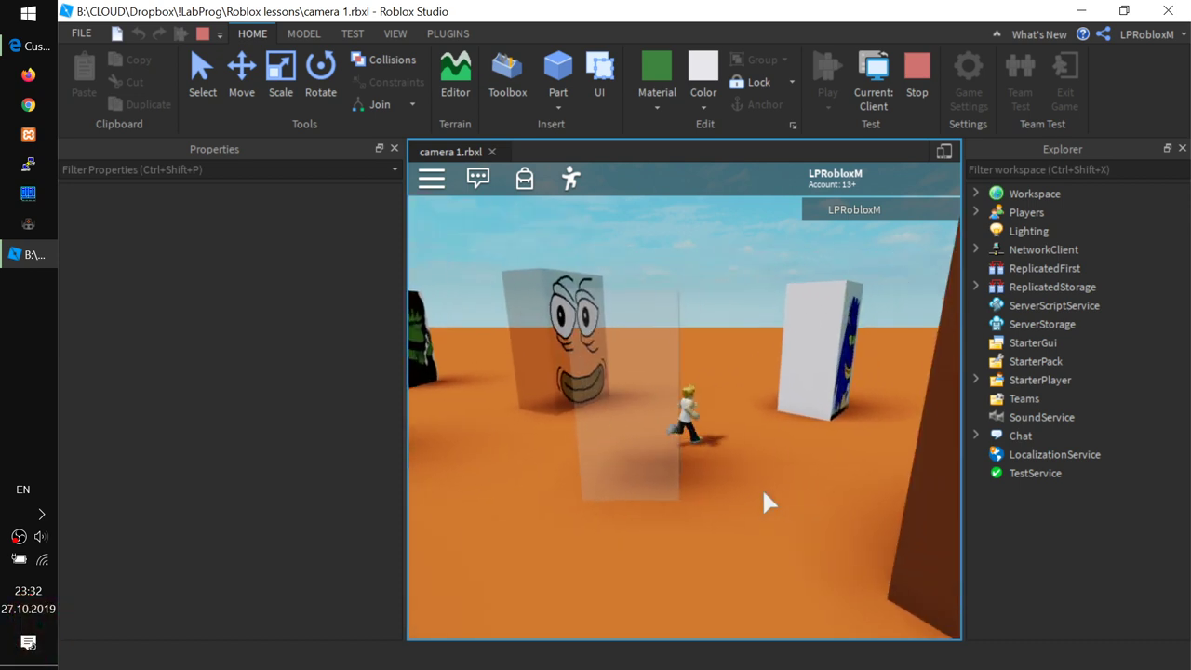
key(w)
key(a)
key(s)
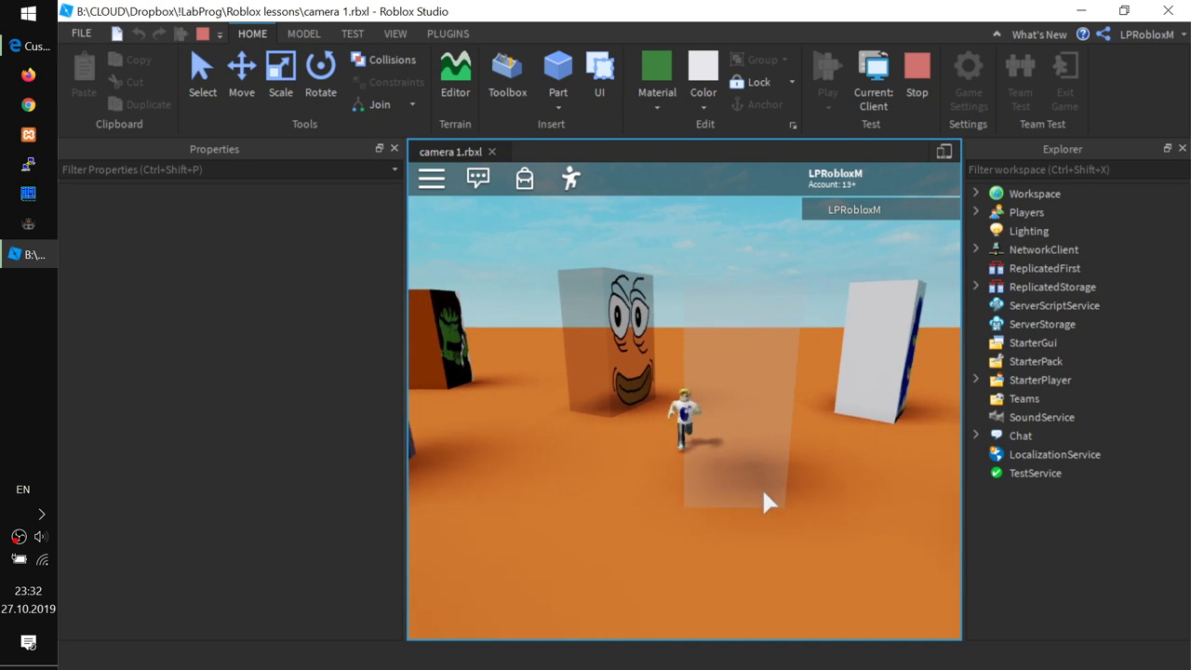
- Run the character past the white picture block and stop the Invisicam playtest
key(a)
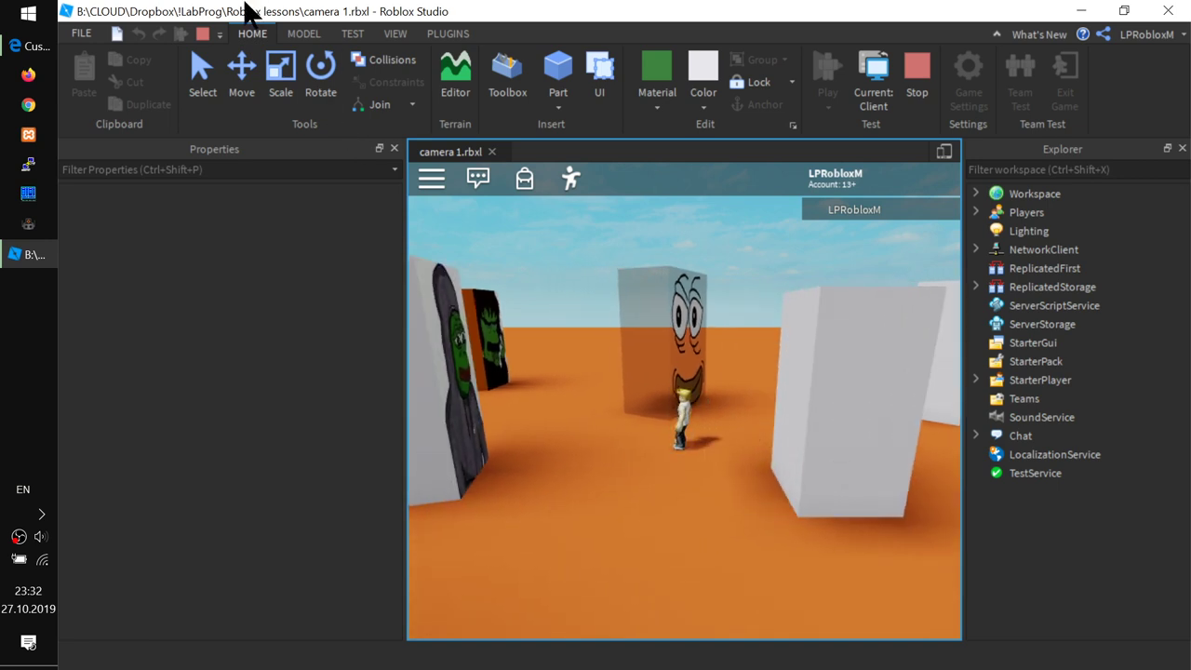
click(203, 34)
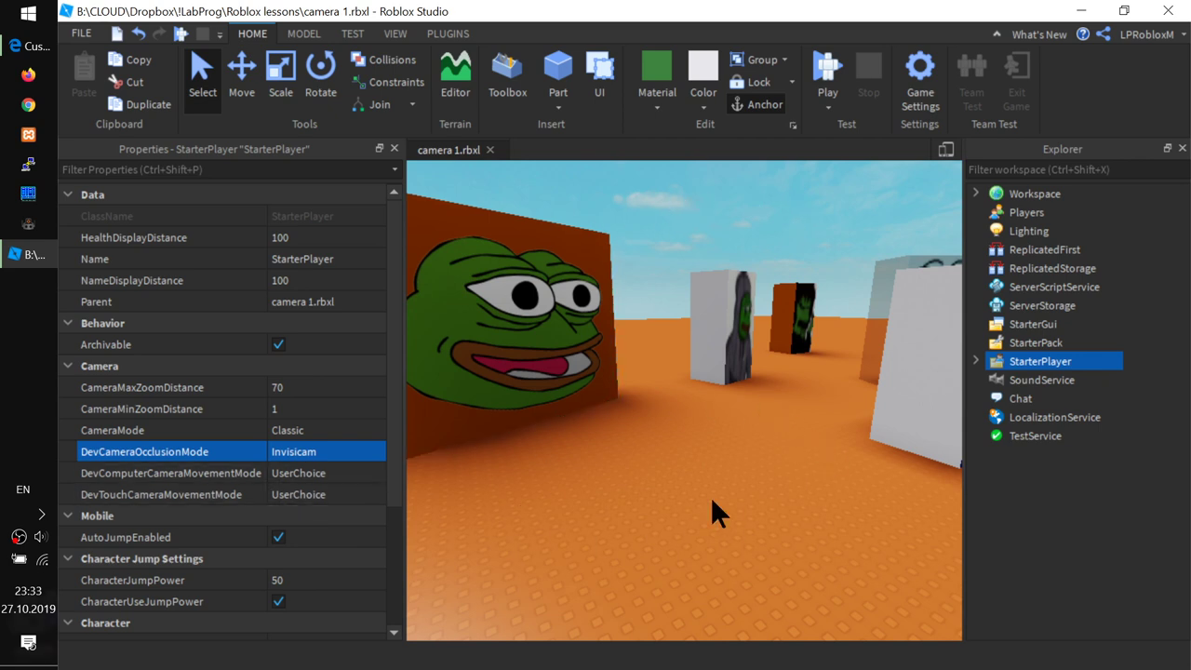
right_drag(696, 411, 693, 408)
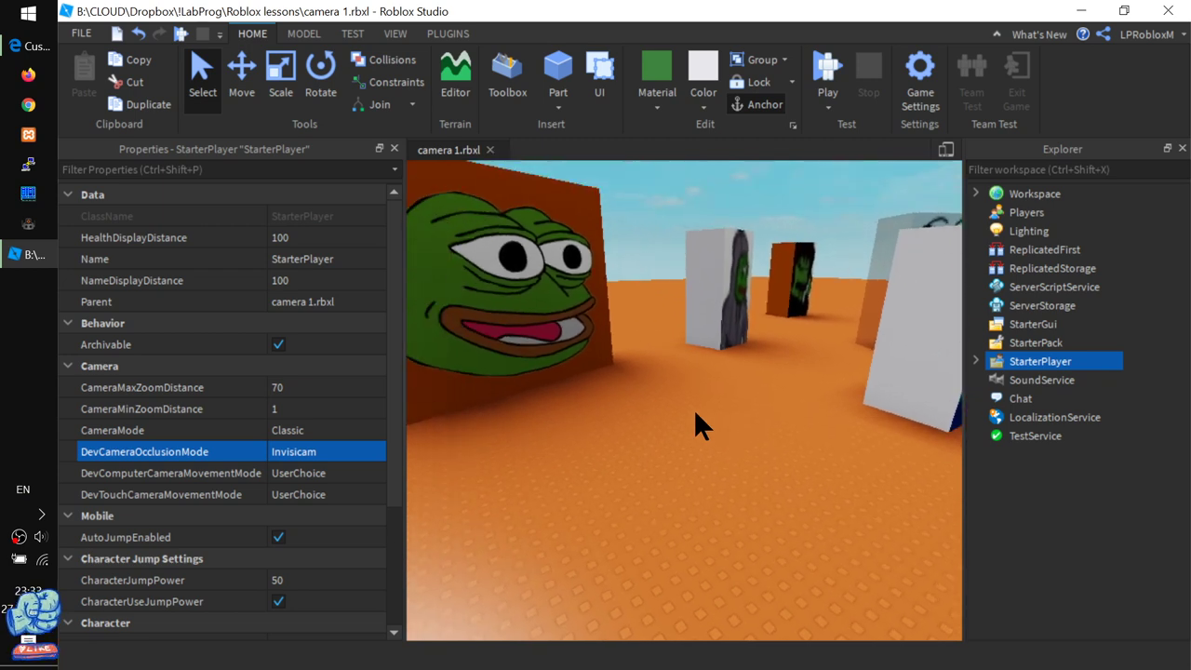
- Start a playtest, hide the Properties window for room, and examine the camera options in the in-game Settings
click(192, 473)
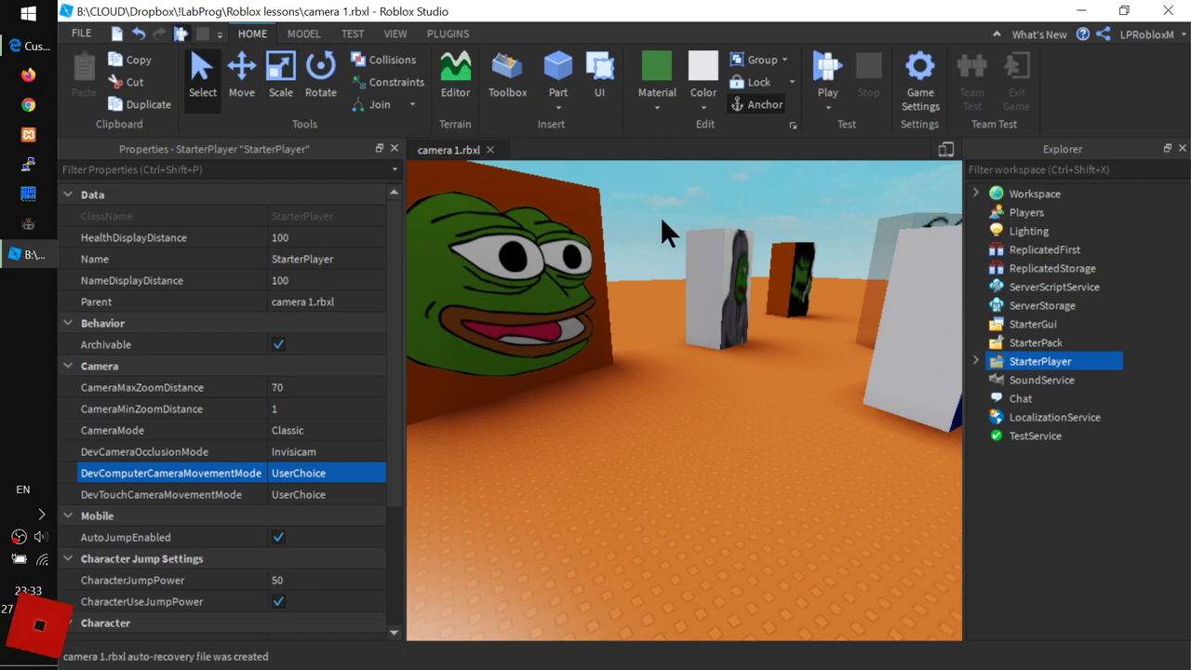
key(F5)
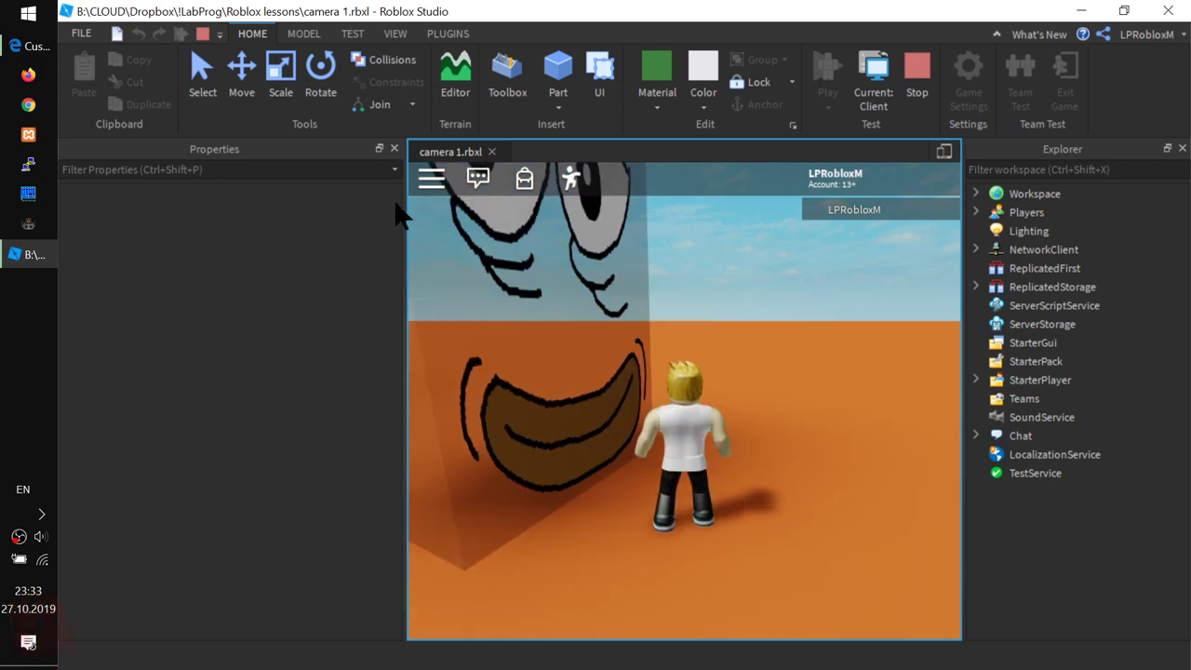
click(434, 179)
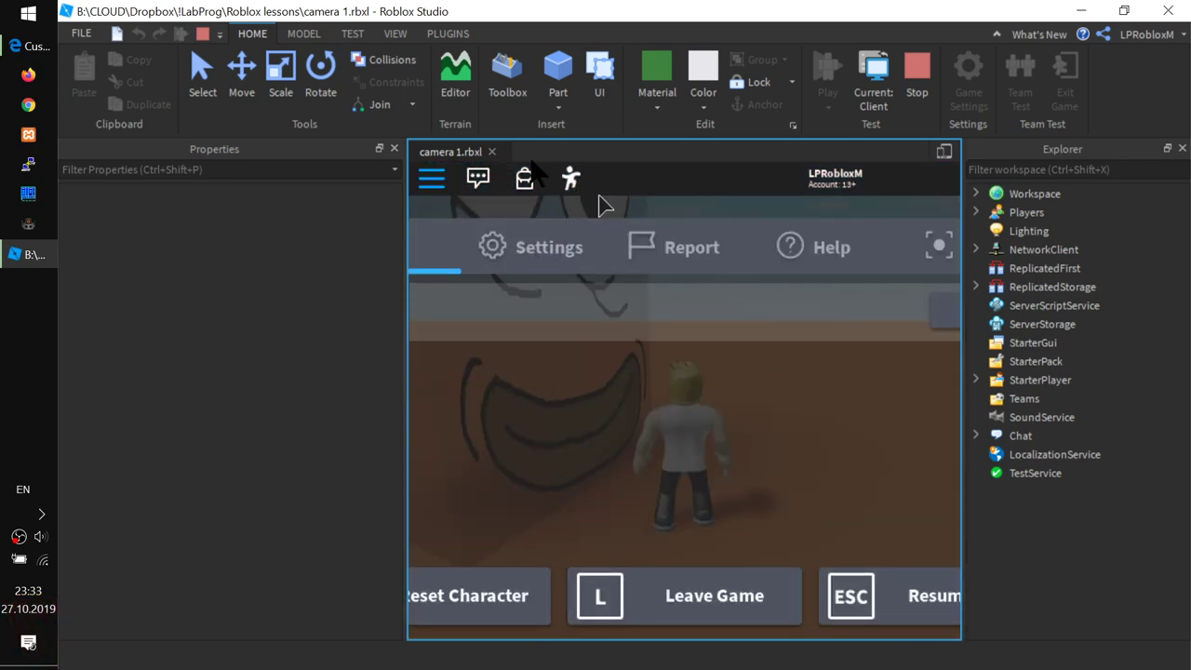
click(394, 149)
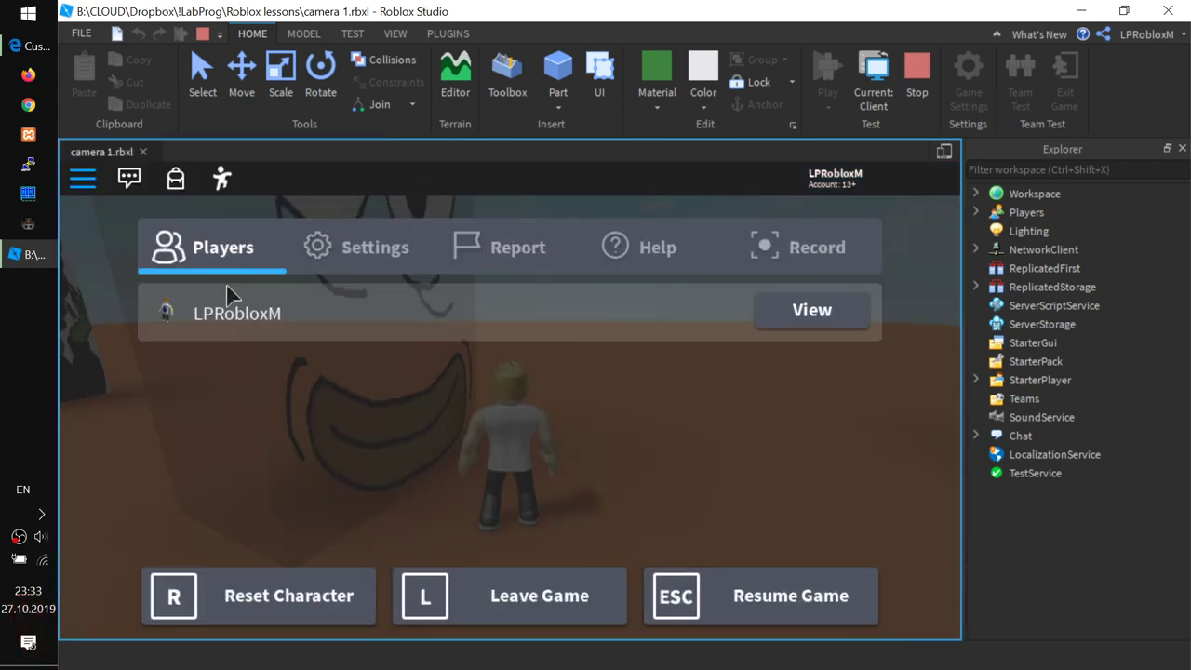
click(368, 251)
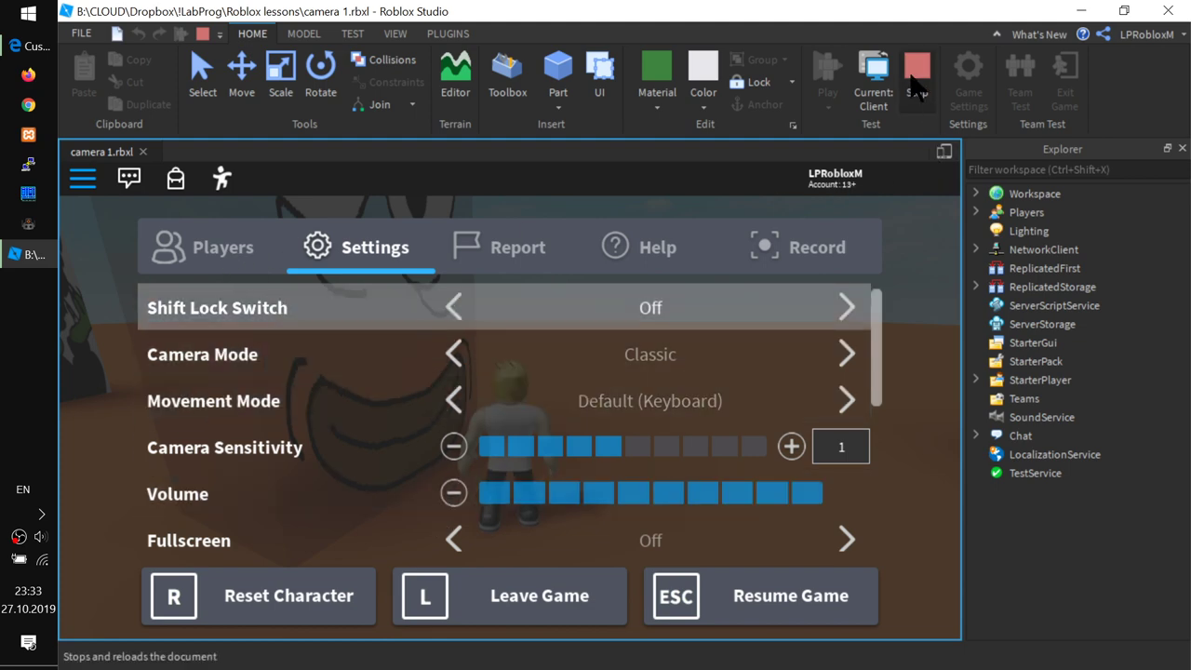
- Stop the playtest, show StarterPlayer's properties again and set DevComputerCameraMovementMode to Classic
click(912, 79)
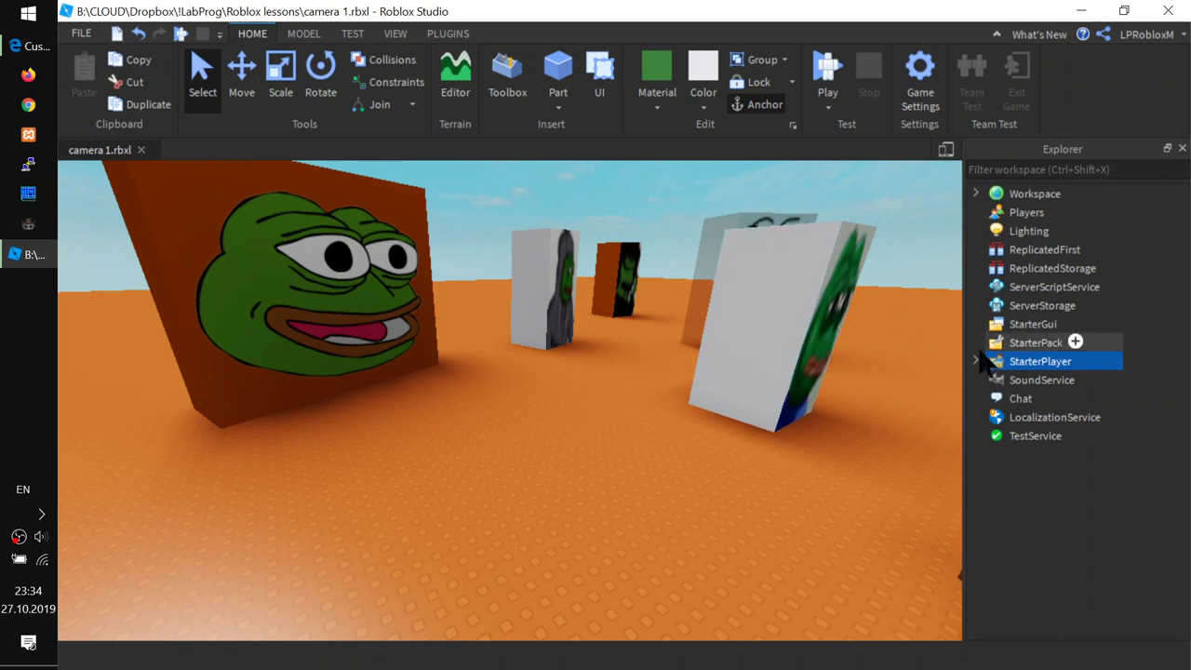
right_click(609, 114)
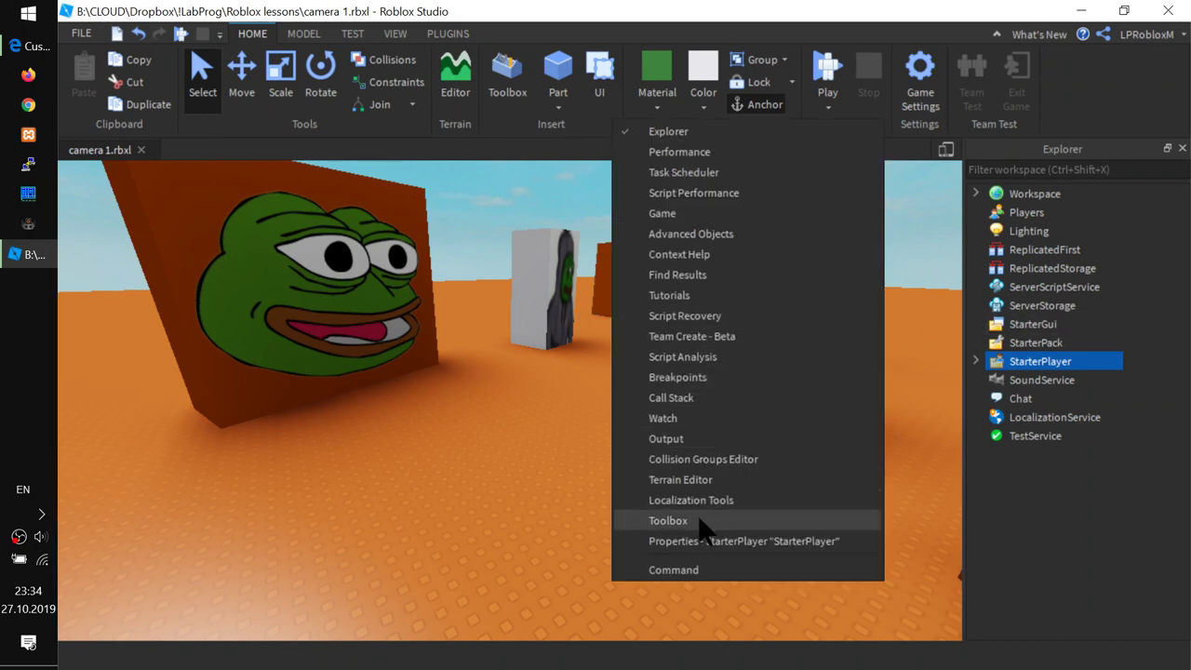
click(686, 540)
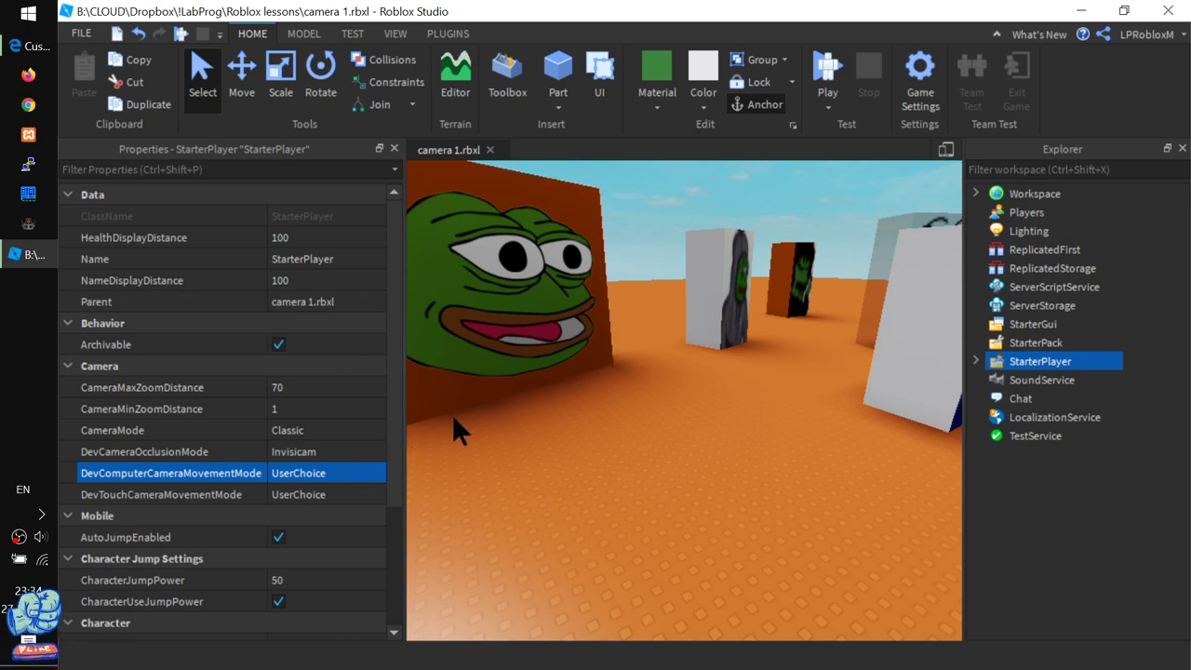
click(324, 471)
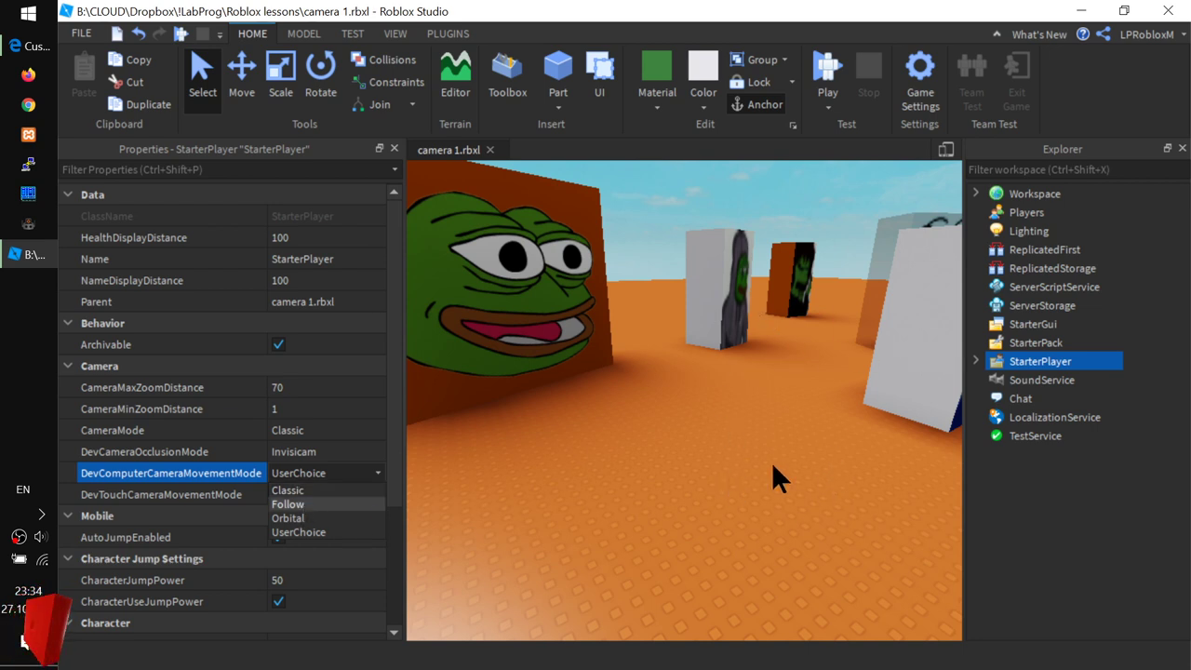
click(304, 489)
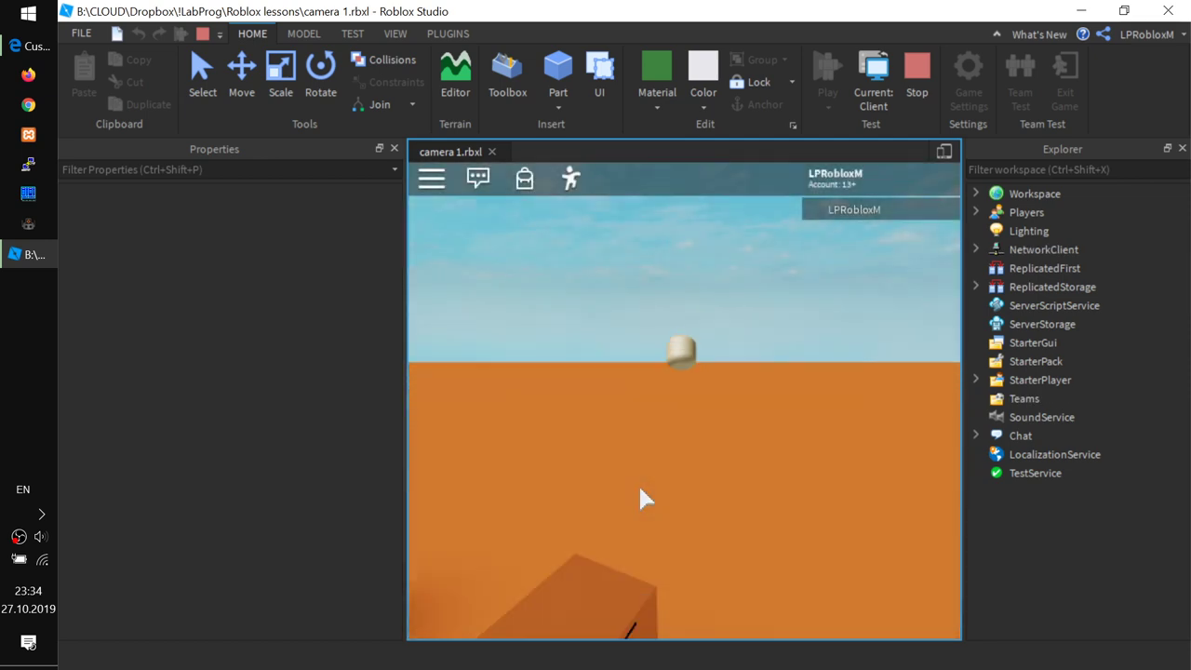
- Playtest the Classic movement mode by running the character sideways back and forth near the semi-transparent face block
key(d)
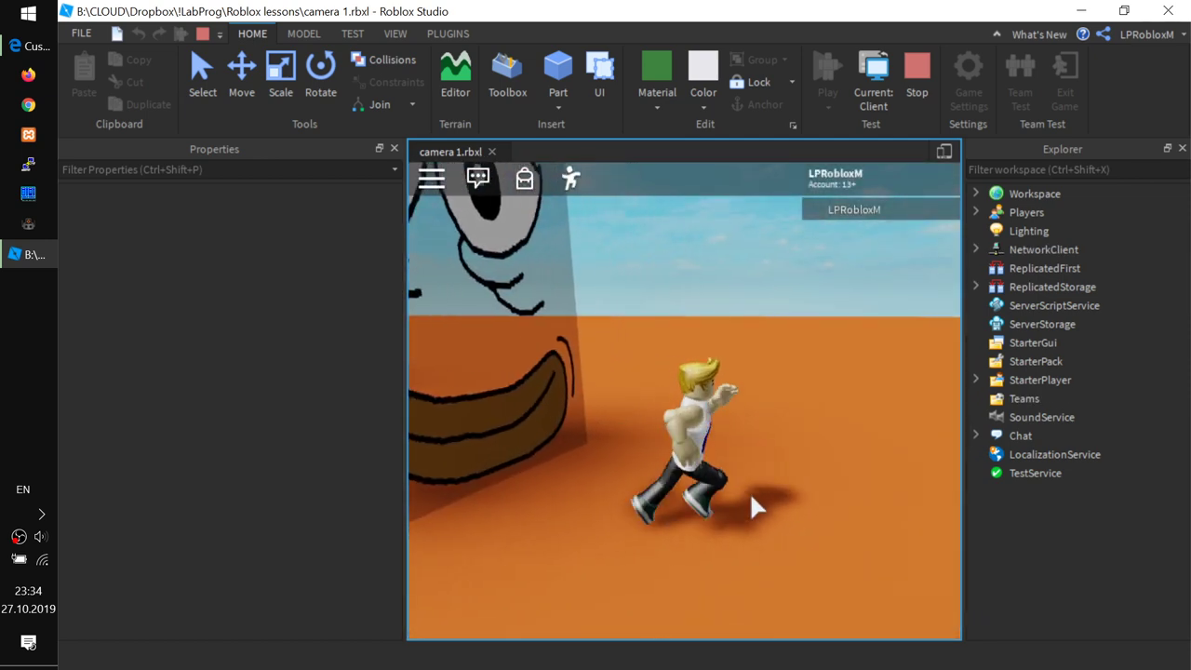
key(a)
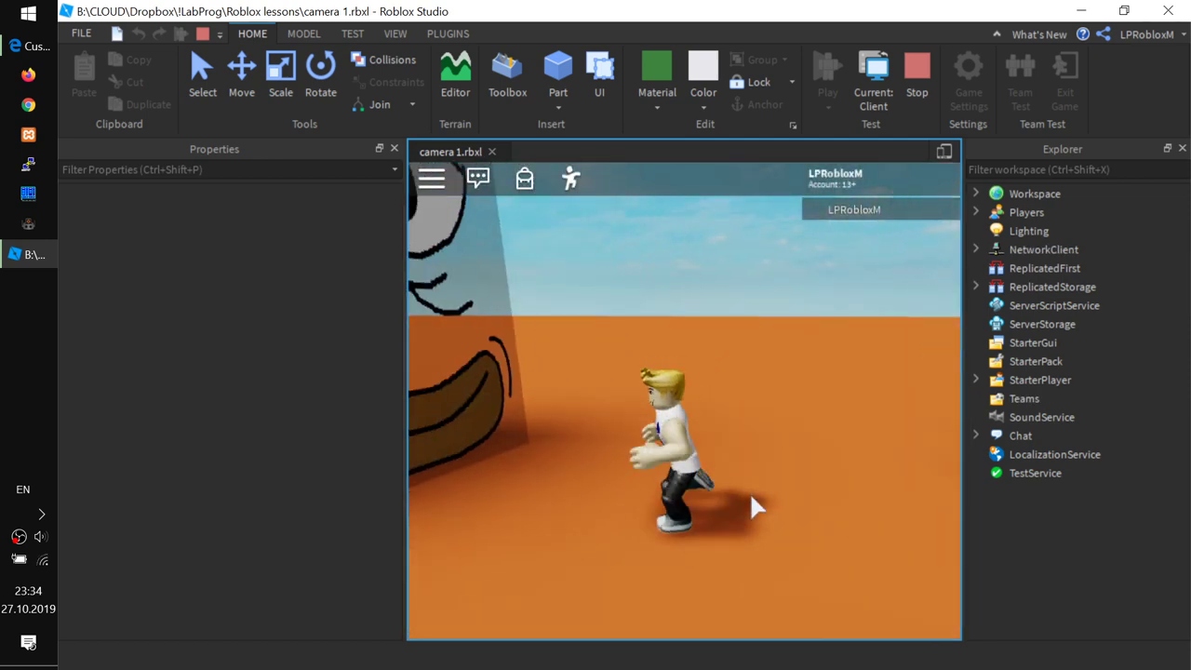
key(d)
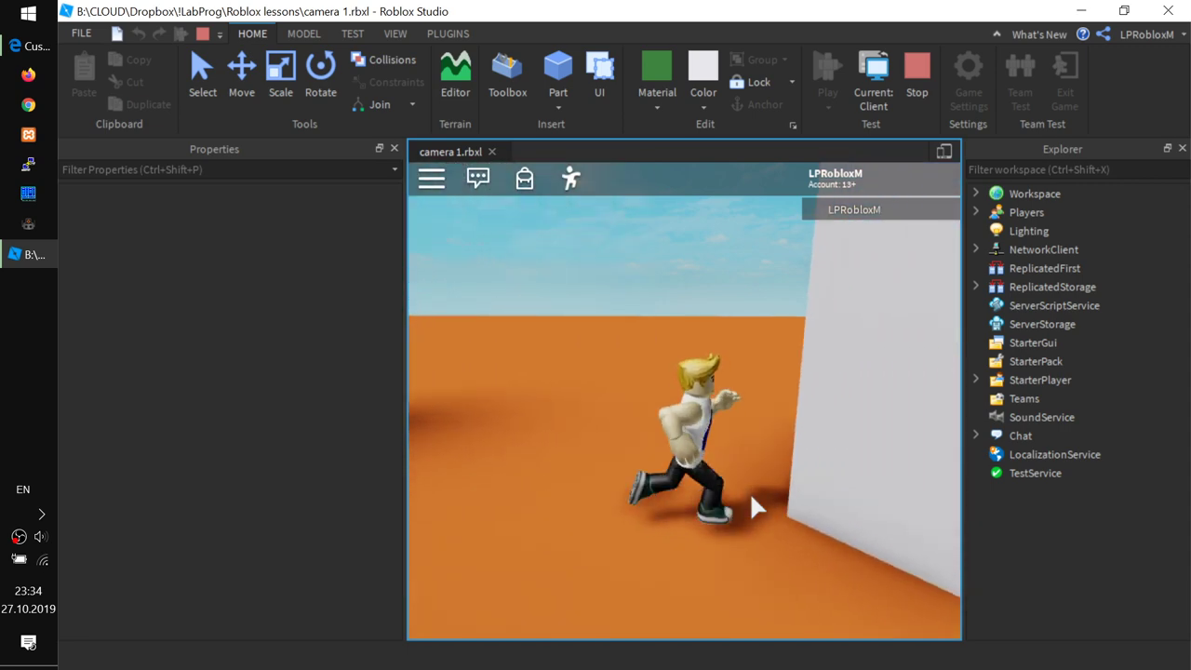
key(a)
key(d)
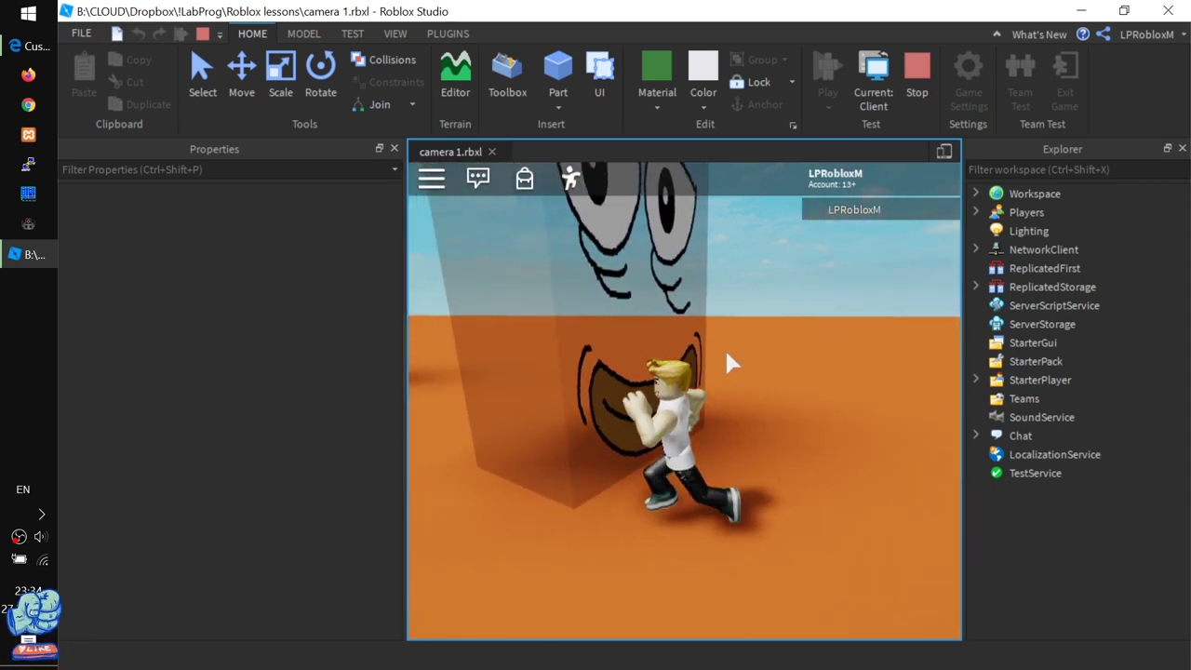
key(a)
key(d)
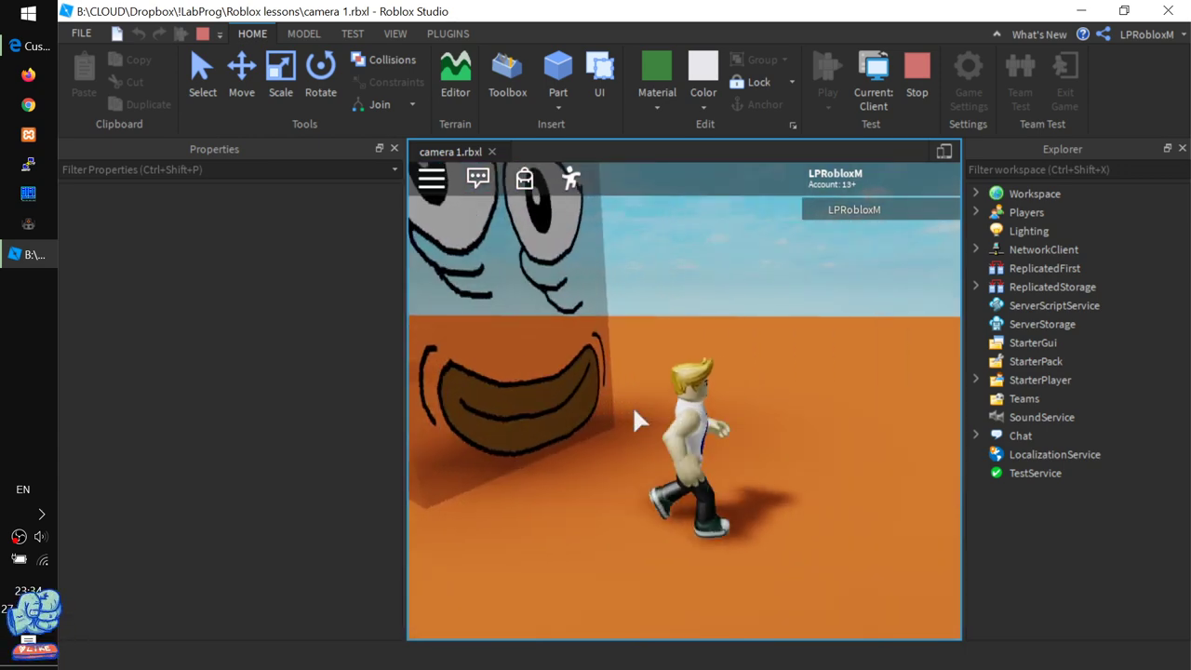
- Turn the camera around the character and run in different directions to examine how the Classic camera behaves
key(a)
key(Left)
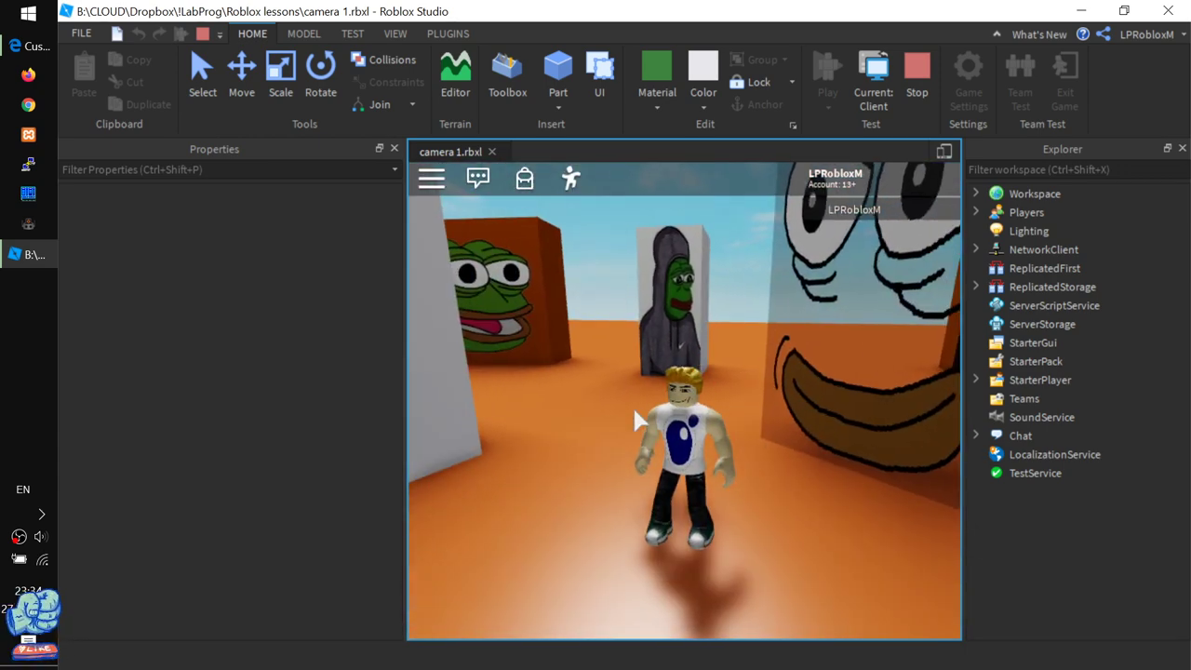
key(a)
key(Right)
key(a)
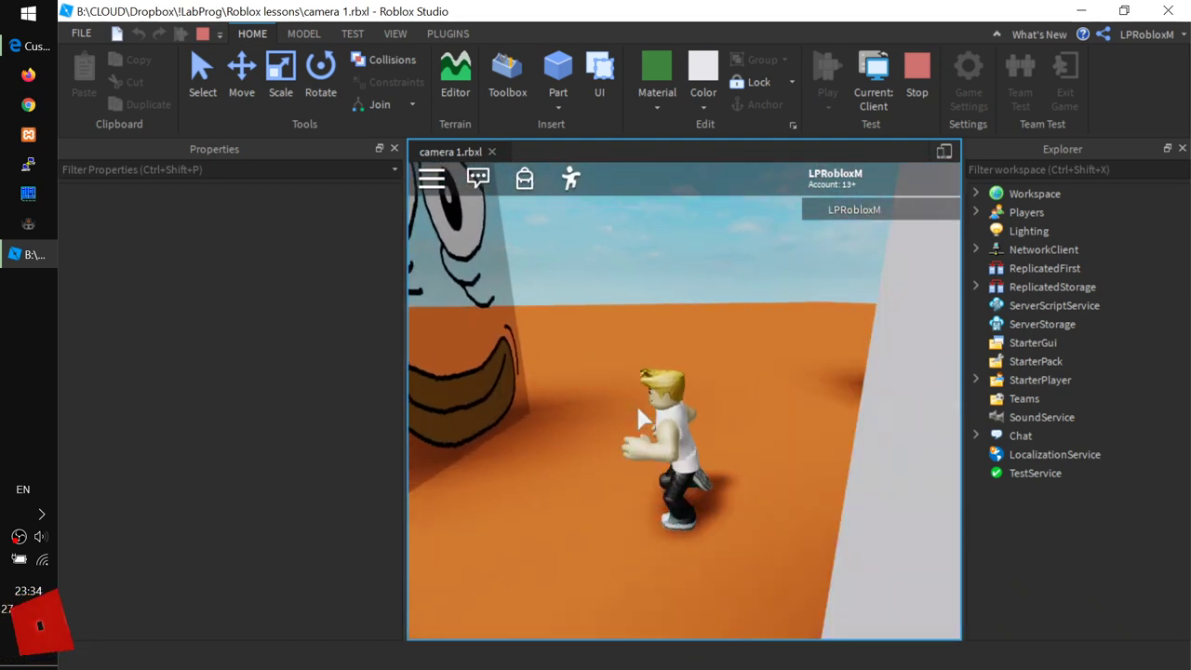
key(d)
key(w)
key(a)
key(s)
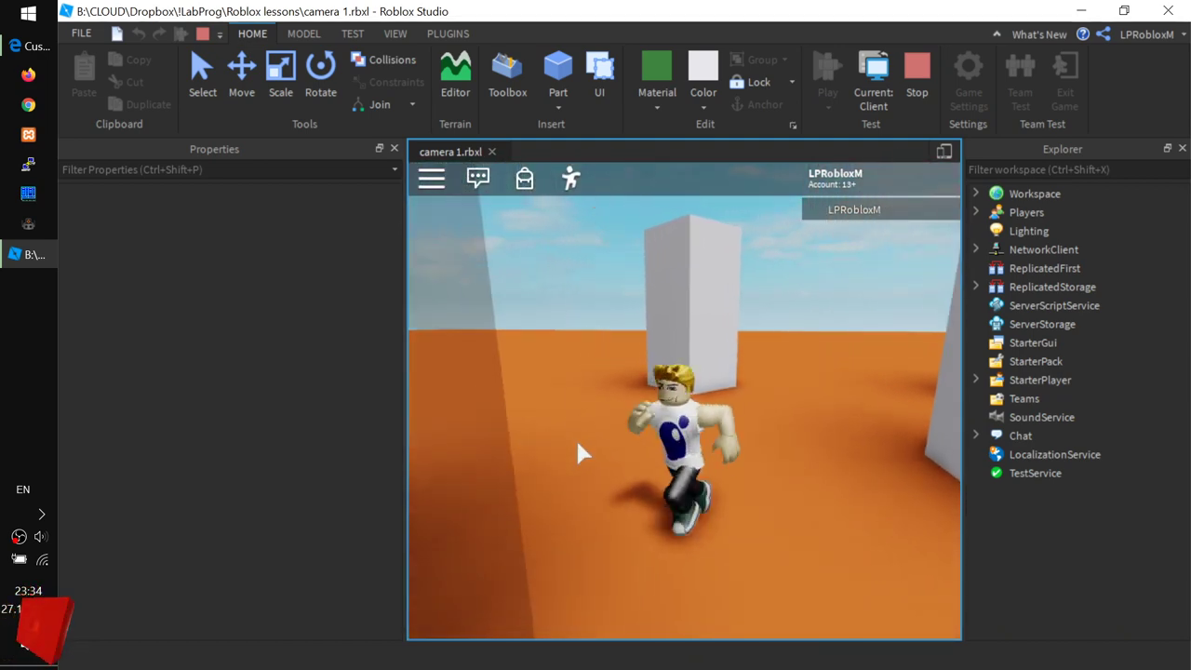
key(d)
- Stop the playtest and set StarterPlayer's DevComputerCameraMovementMode to Follow
click(916, 89)
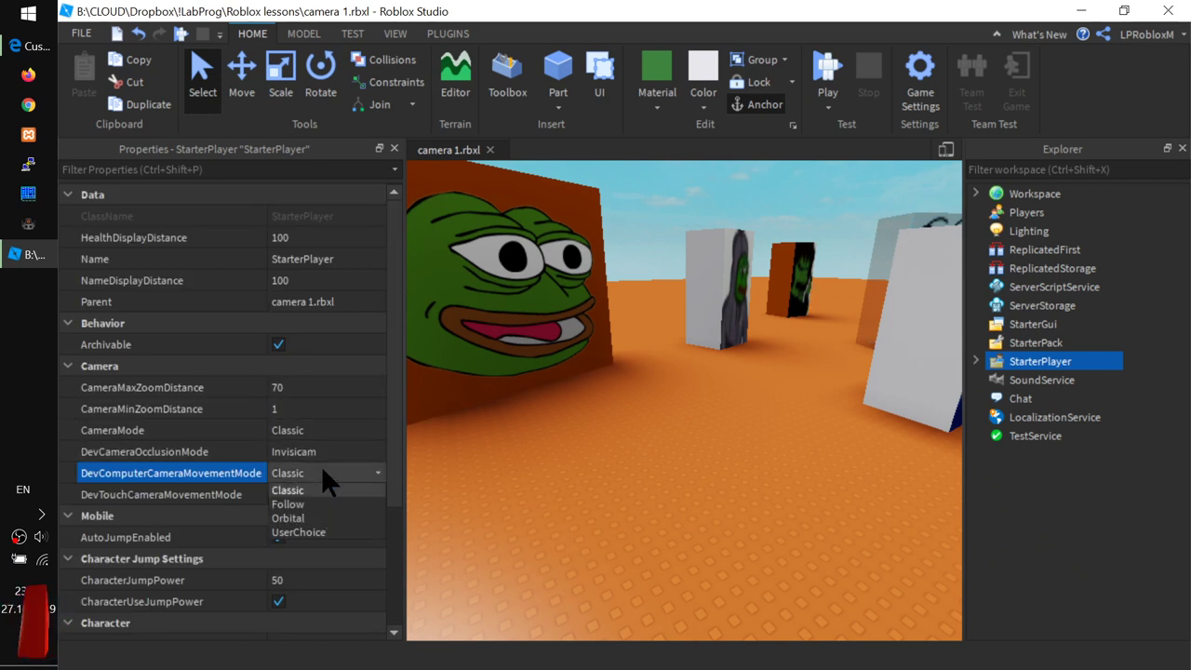
click(314, 503)
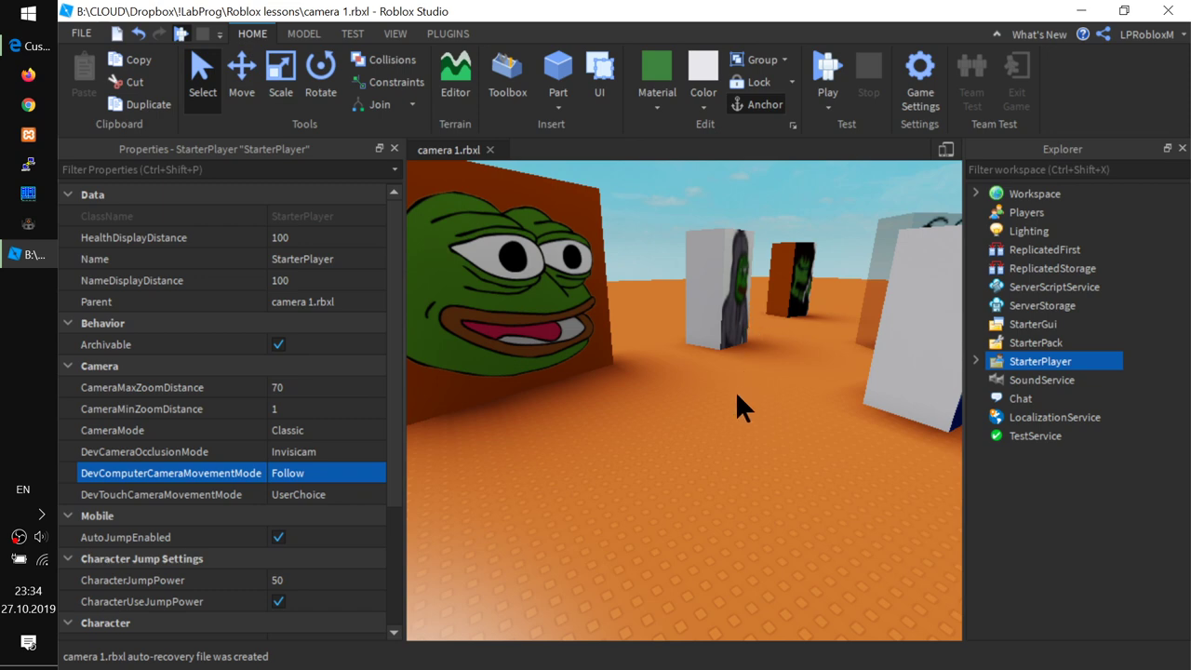
- Start a playtest with the Follow movement mode and run the character sideways around the semi-transparent face block
key(F5)
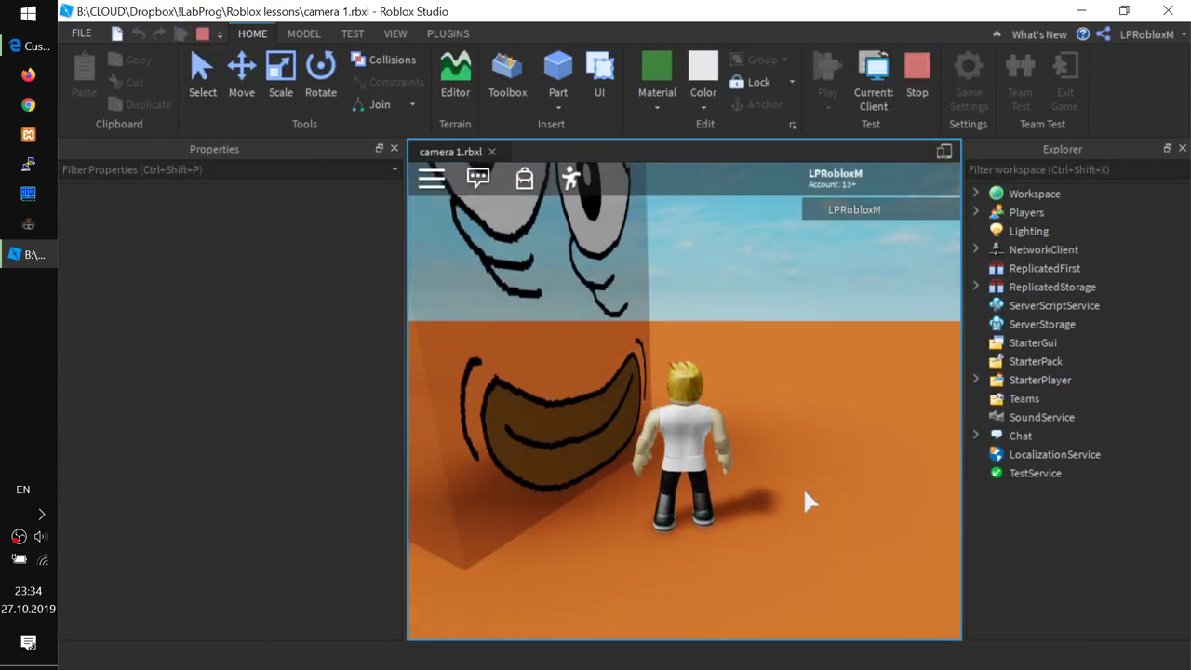
key(s)
key(d)
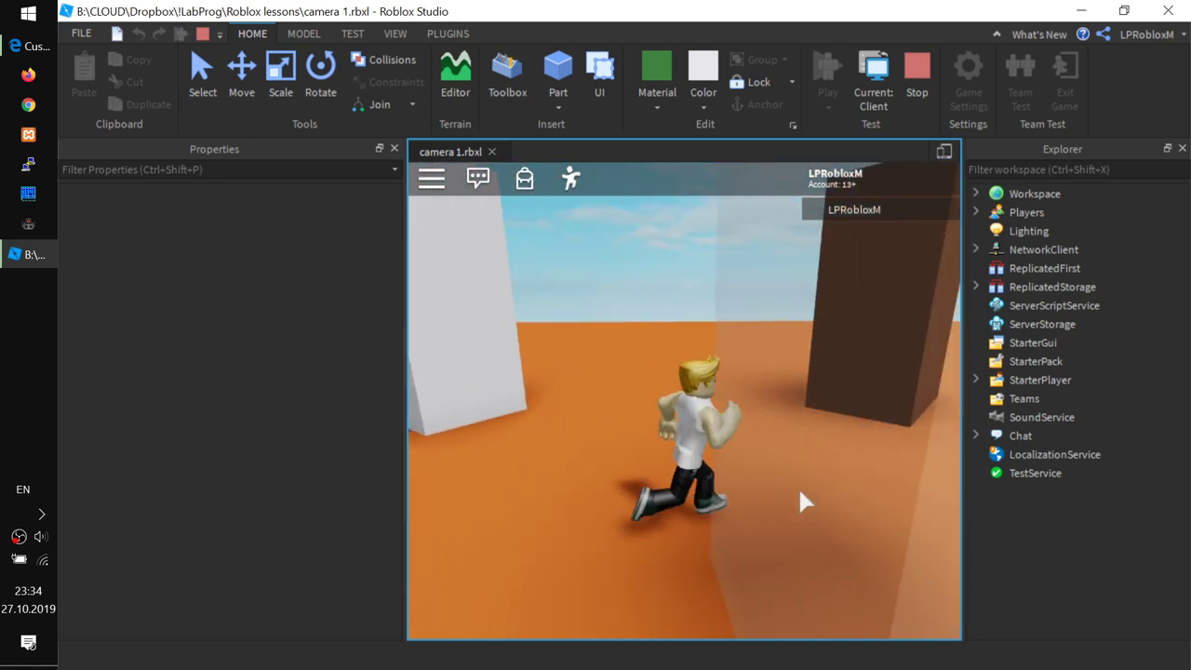
key(a)
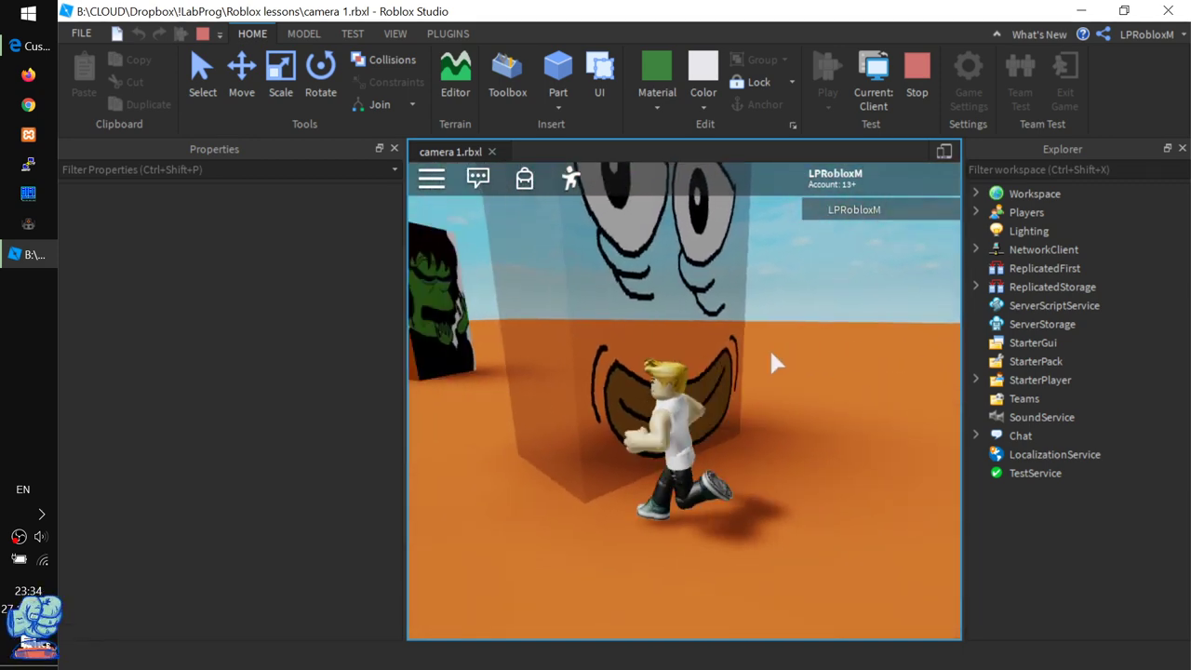
key(a)
key(w)
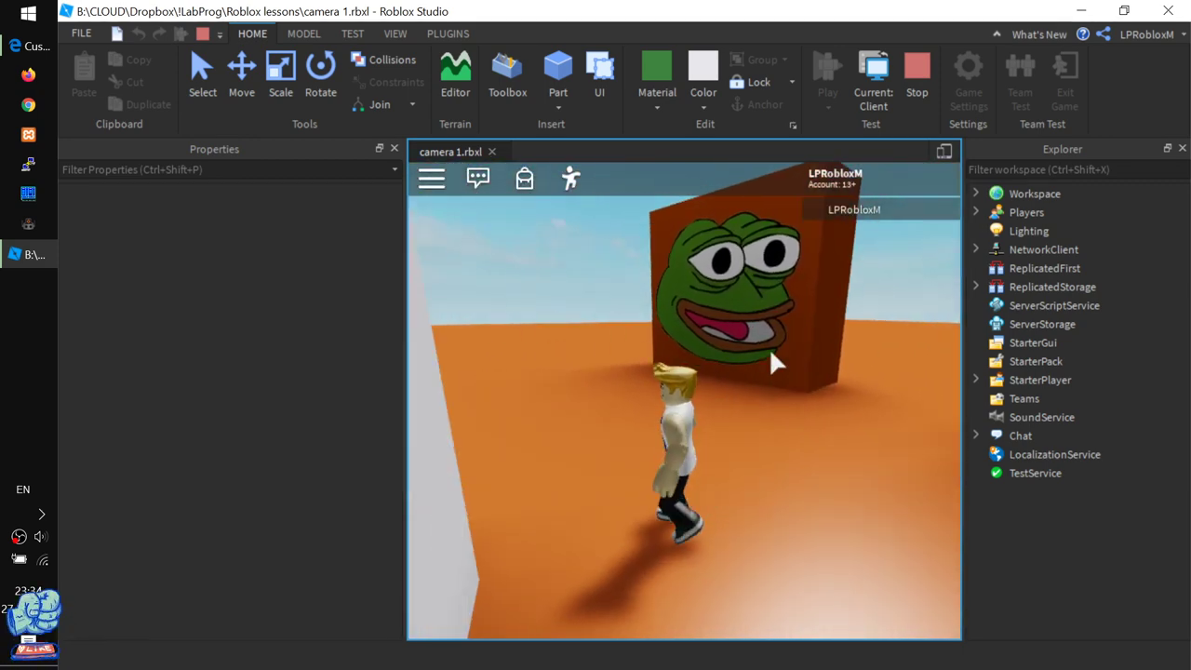
- Change running direction repeatedly among the picture blocks to examine how the Follow camera turns with the character
key(d)
key(a)
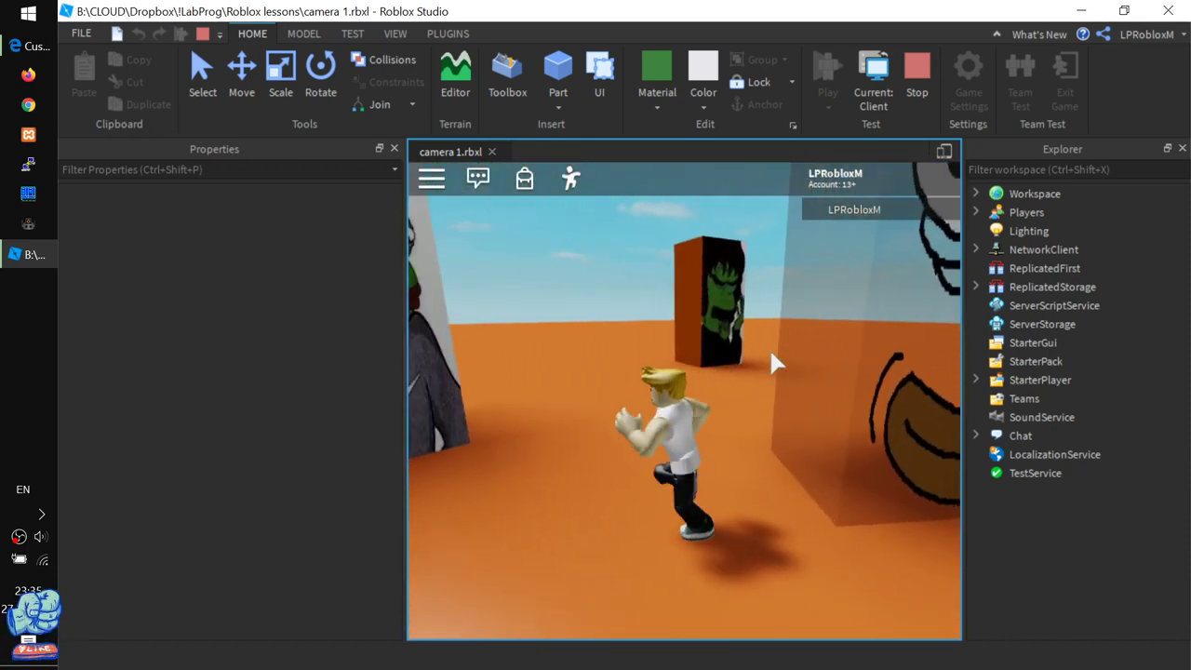
key(w)
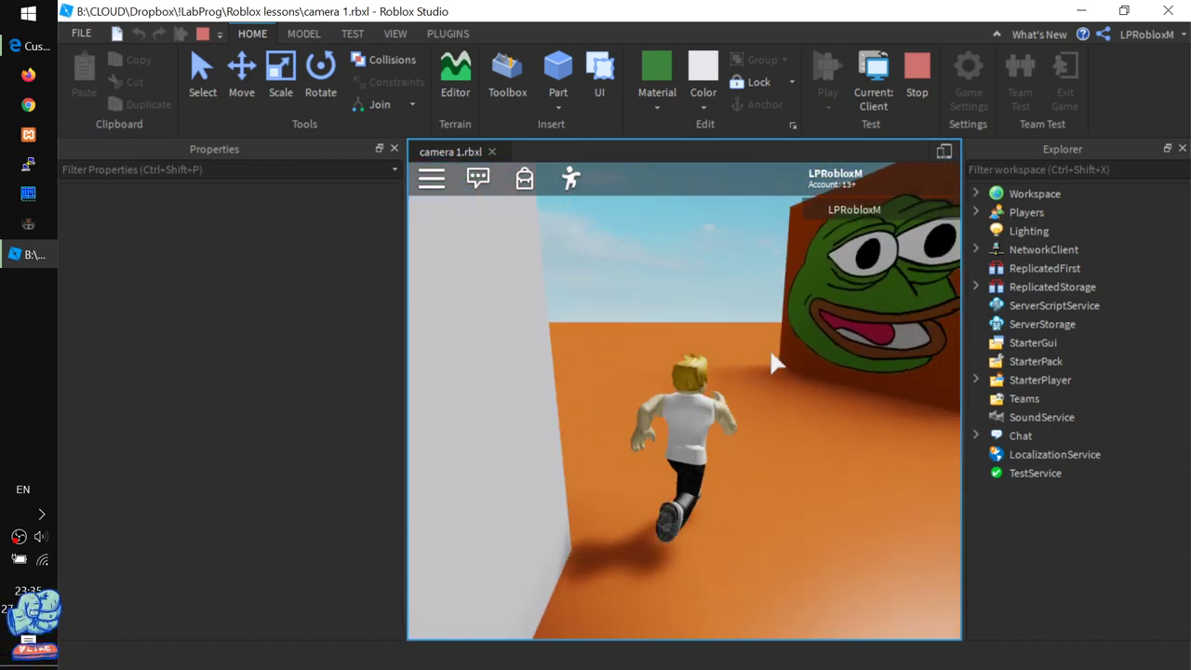
key(d)
key(s)
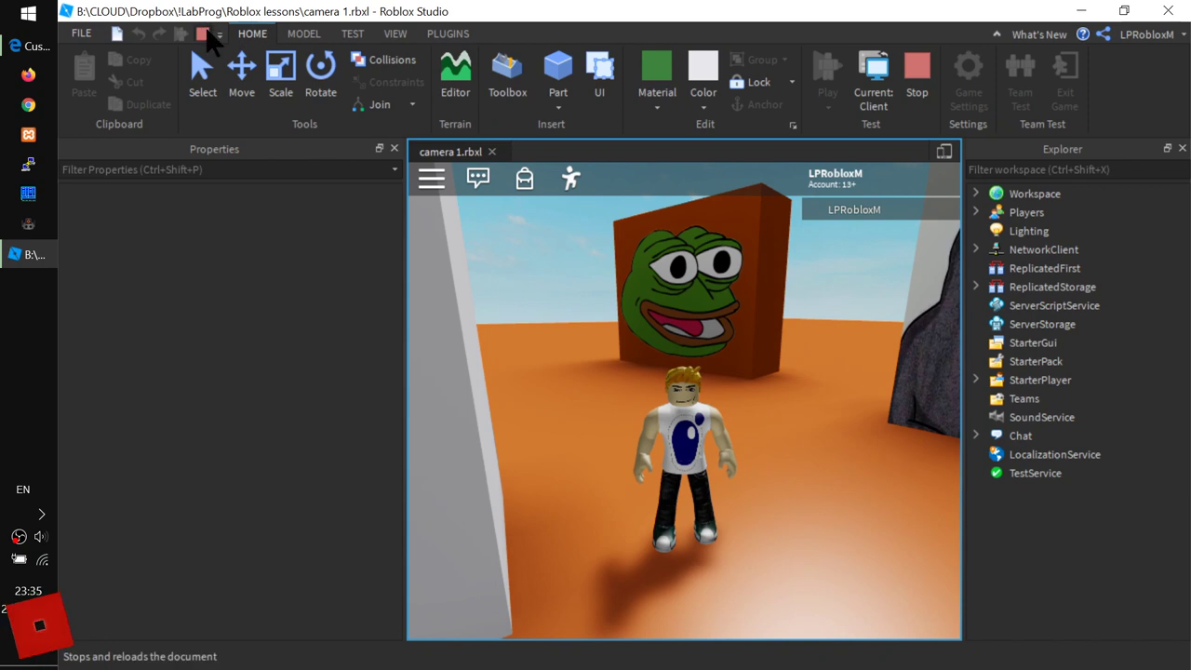
- Stop the playtest and set StarterPlayer's DevComputerCameraMovementMode to Orbital
click(203, 34)
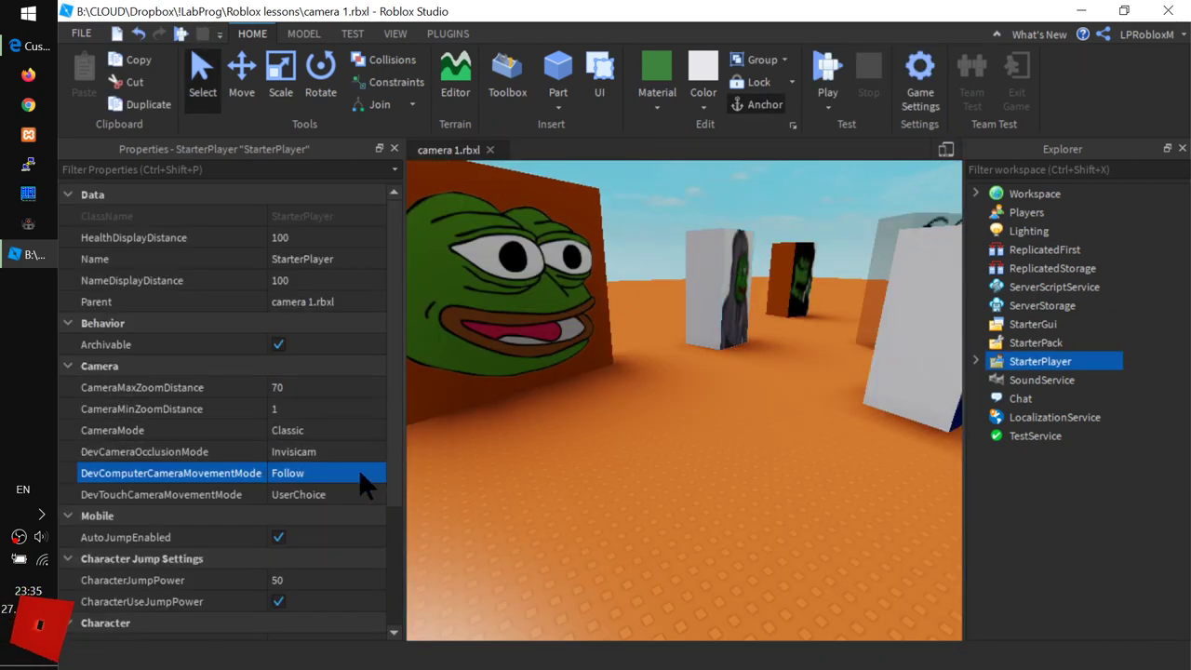
click(350, 470)
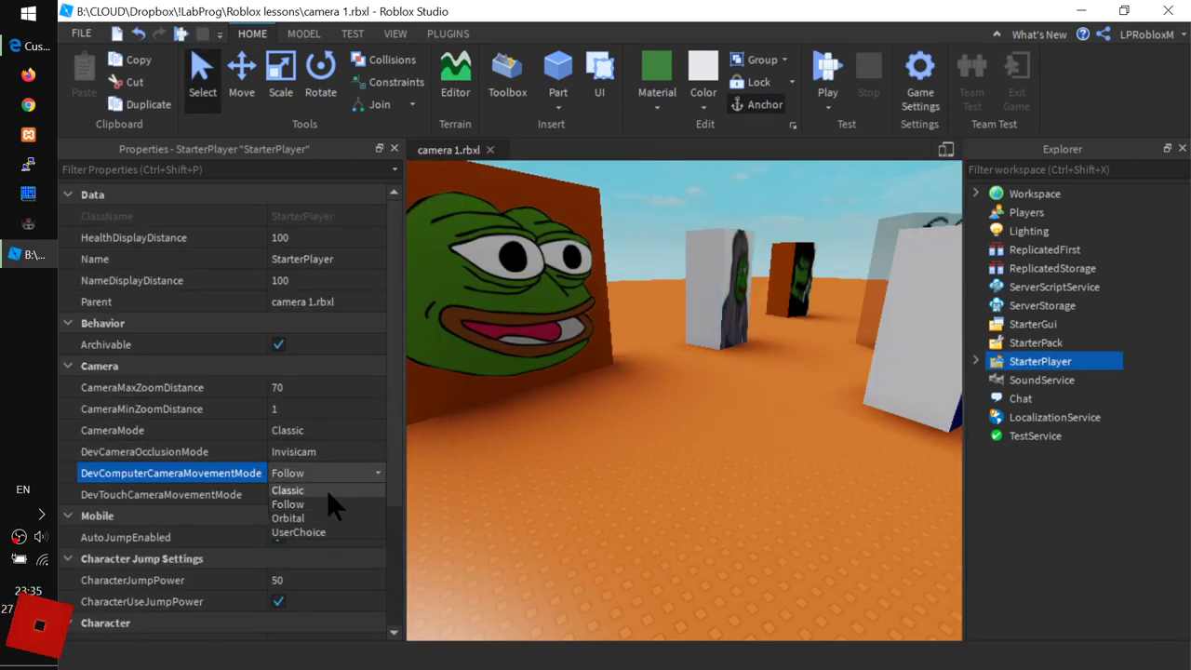
click(319, 516)
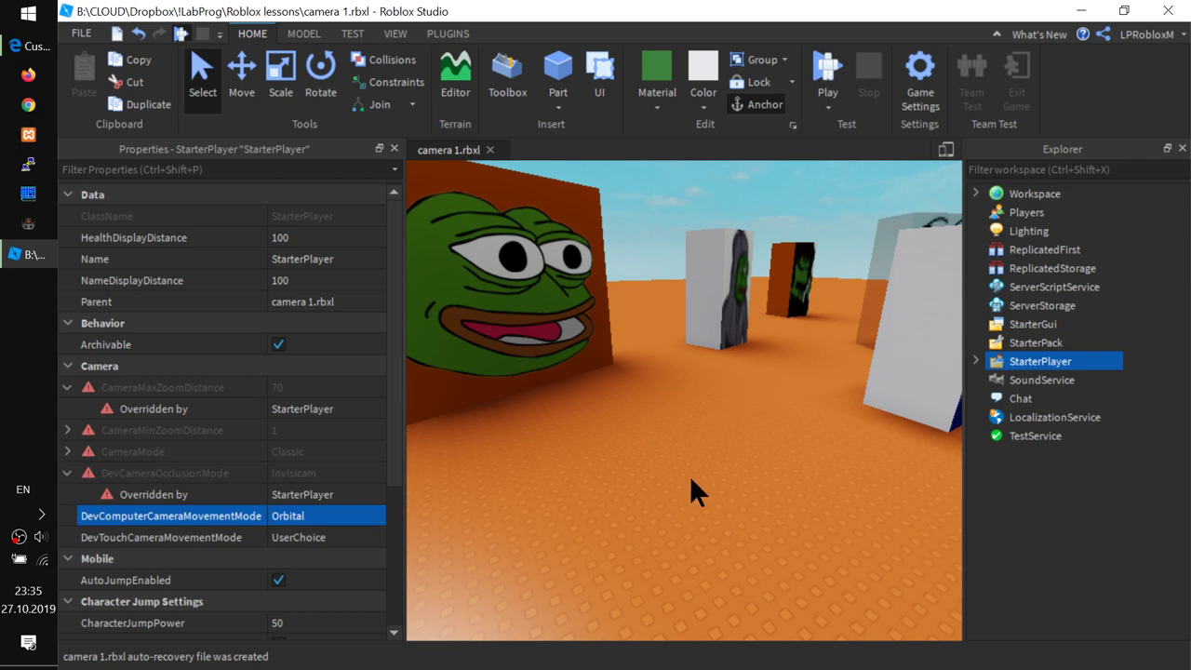
- Start a playtest with the Orbital movement mode, walk the character past the face block, and zoom the camera far out and back in
key(F5)
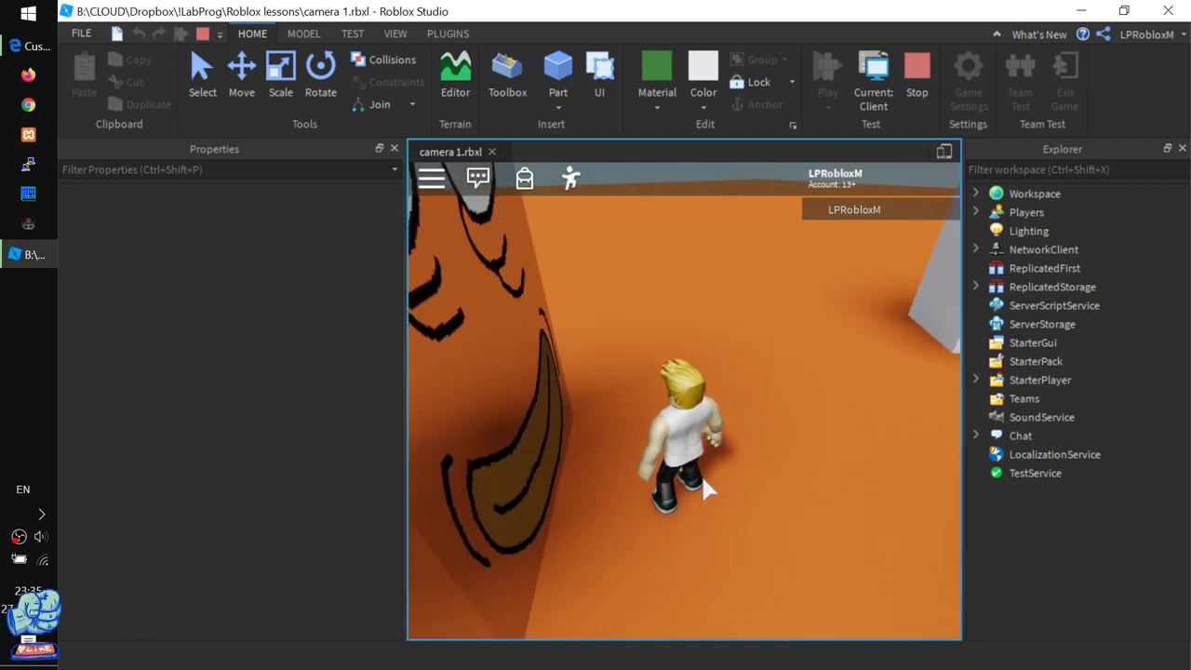
key(w)
key(a)
key(d)
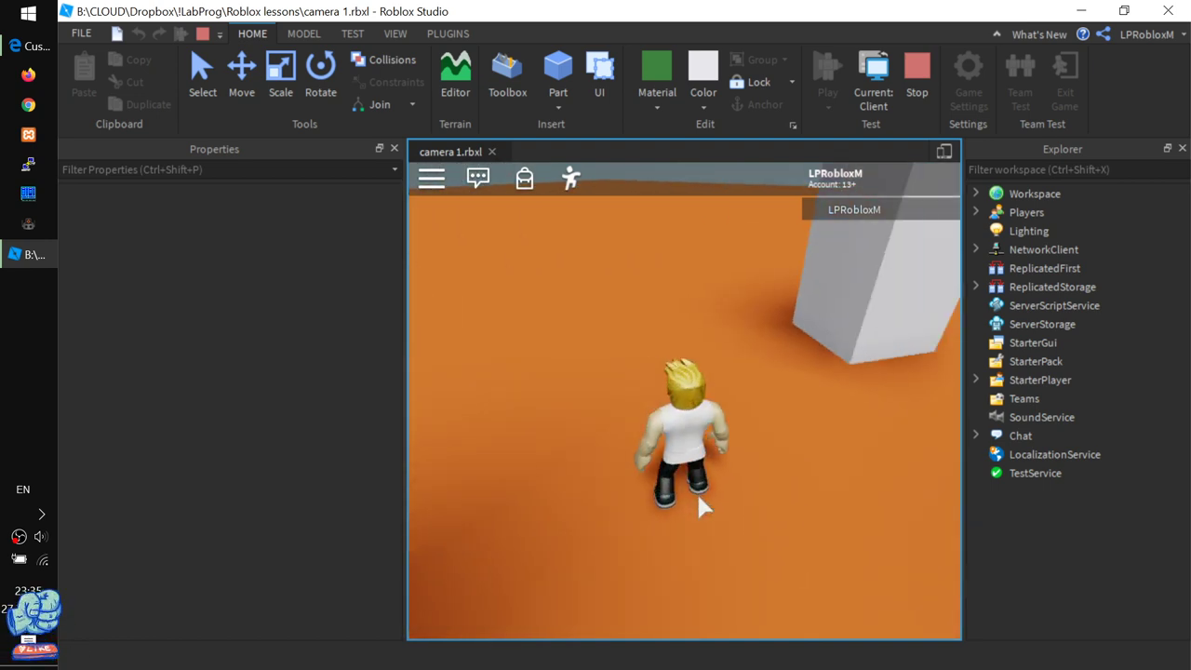
scroll(697, 492, down, 3)
scroll(697, 492, up, 2)
scroll(697, 493, down, 6)
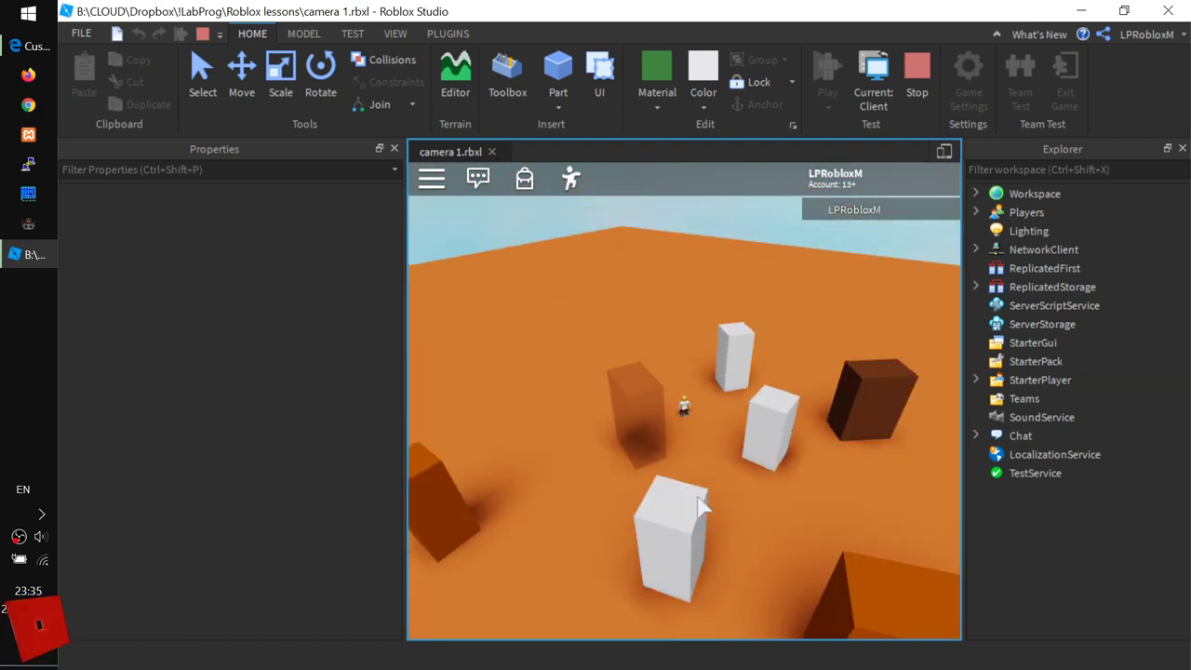
scroll(698, 498, up, 8)
- Rotate the Orbital camera around the character and walk among the blocks to examine its horizontal and vertical movement
mouse_move(698, 498)
right_down()
mouse_move(702, 507)
mouse_move(695, 492)
mouse_move(796, 390)
mouse_move(786, 408)
right_up()
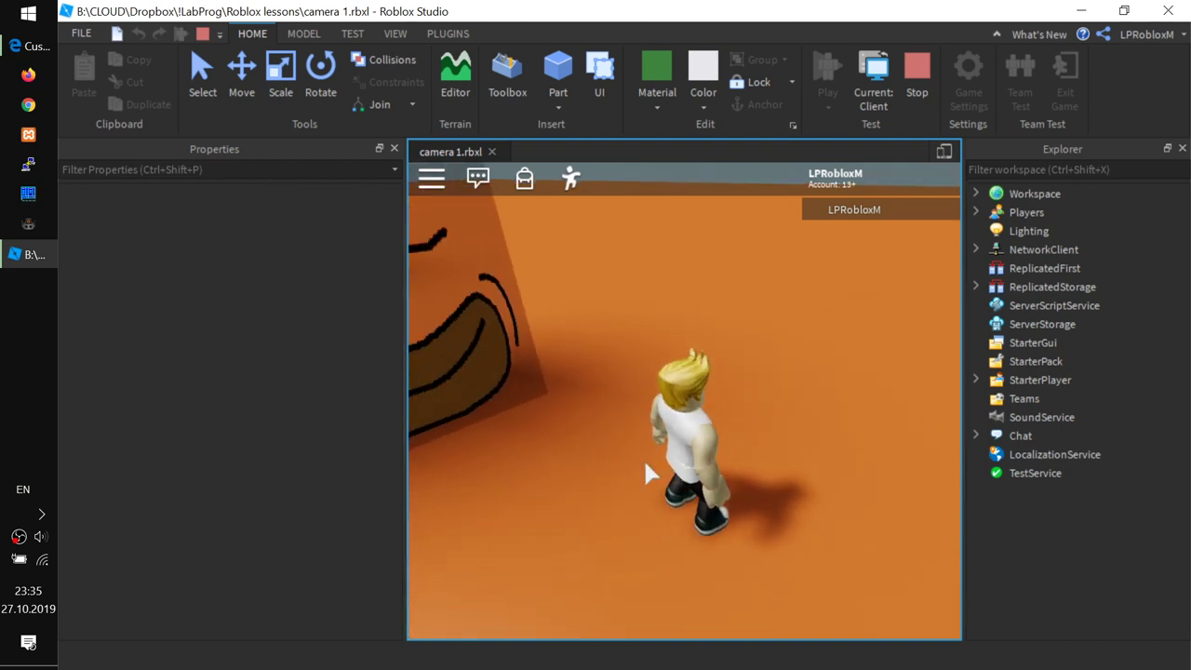
right_drag(892, 416, 891, 416)
right_drag(835, 454, 835, 454)
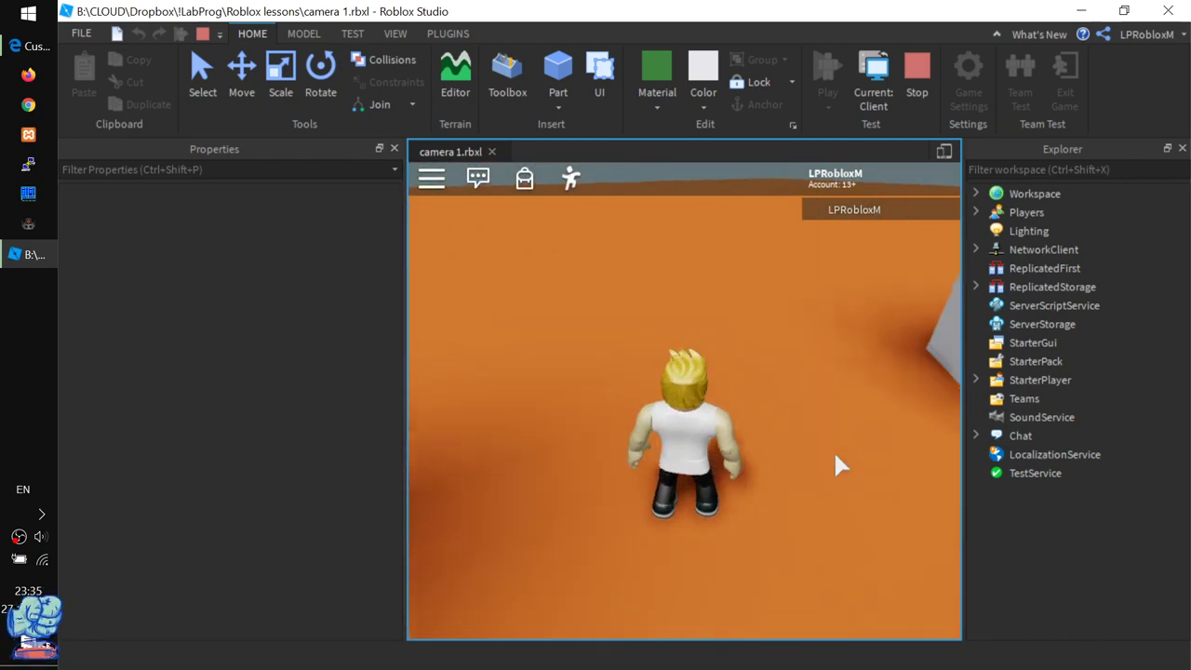
key(w)
right_drag(564, 473, 564, 473)
key(w)
key(d)
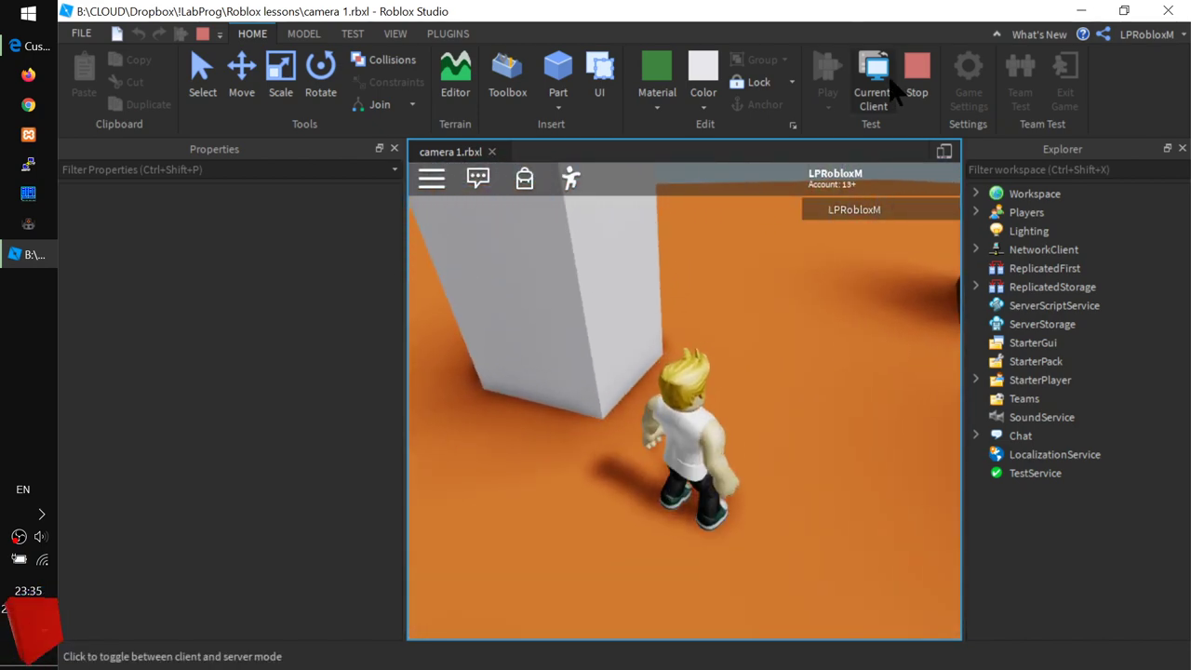
- Stop the playtest and set StarterPlayer's DevComputerCameraMovementMode to Classic
click(932, 78)
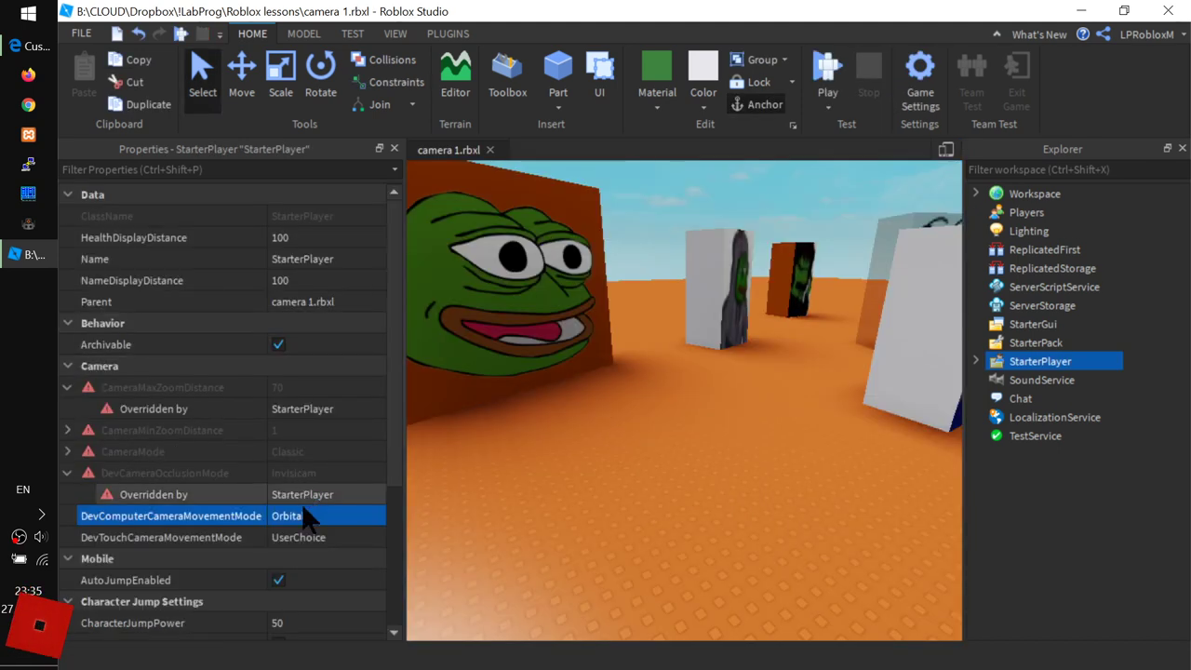
click(307, 517)
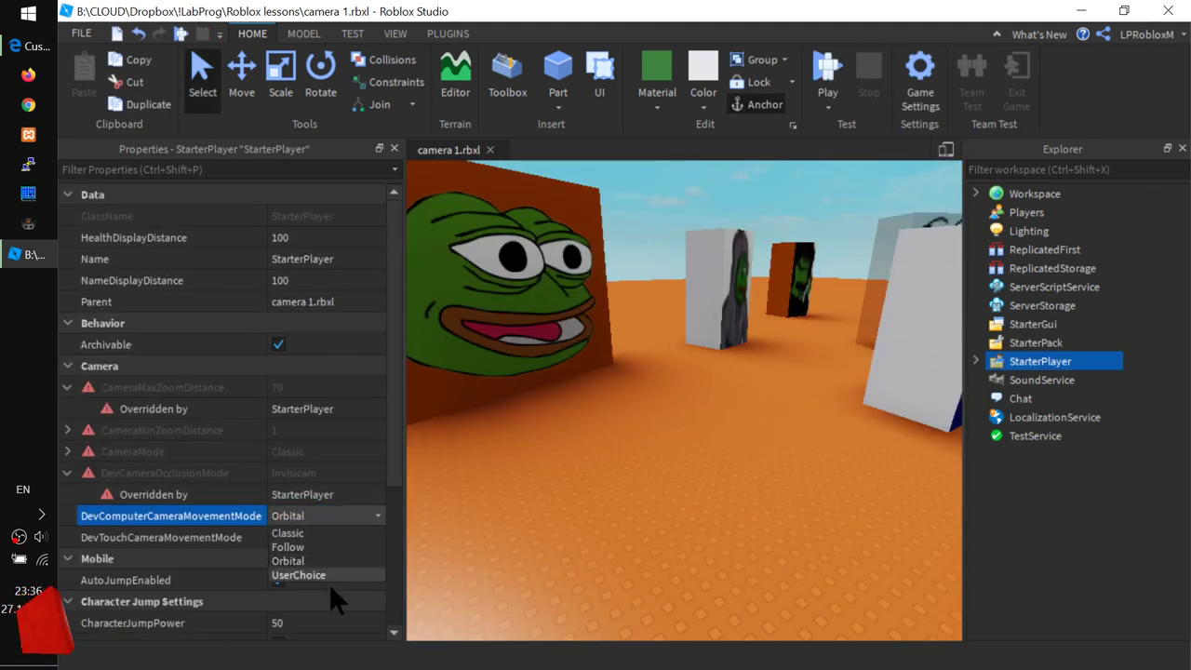
click(314, 517)
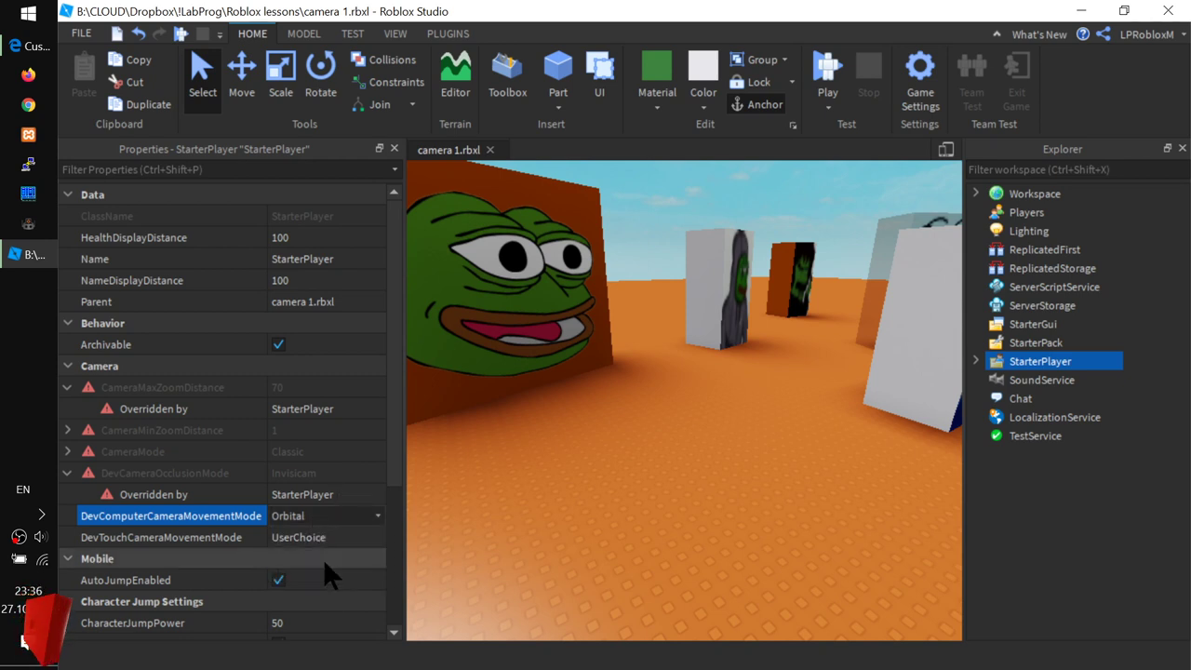
drag(397, 475, 397, 525)
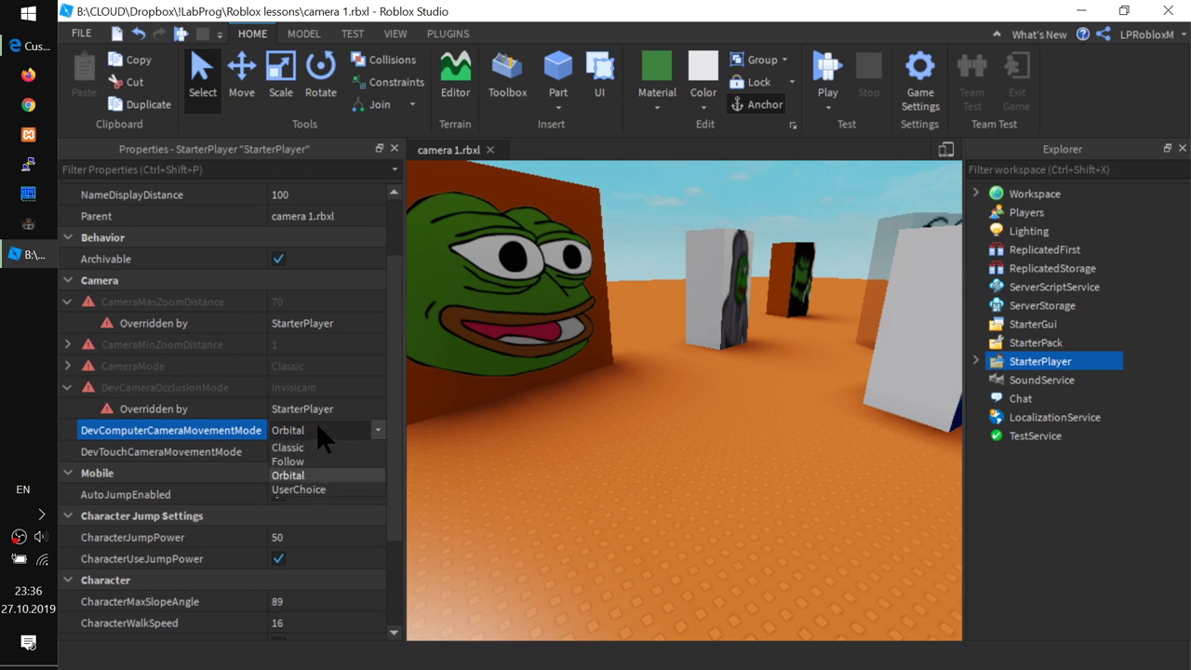
click(303, 447)
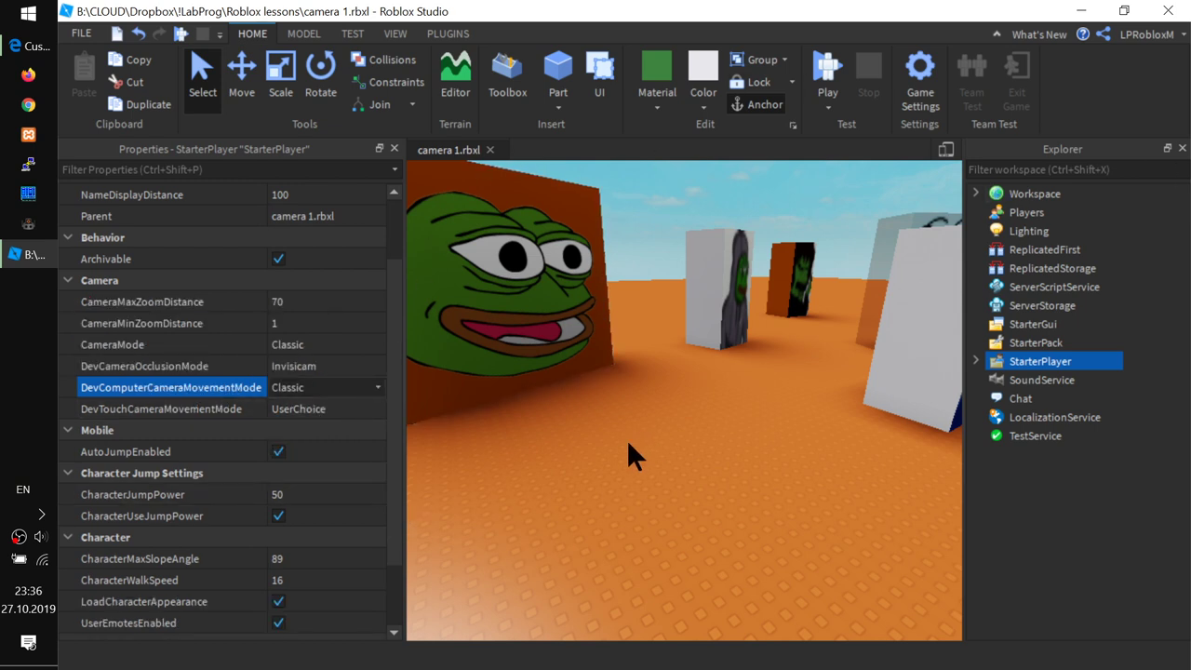
right_drag(628, 443, 622, 445)
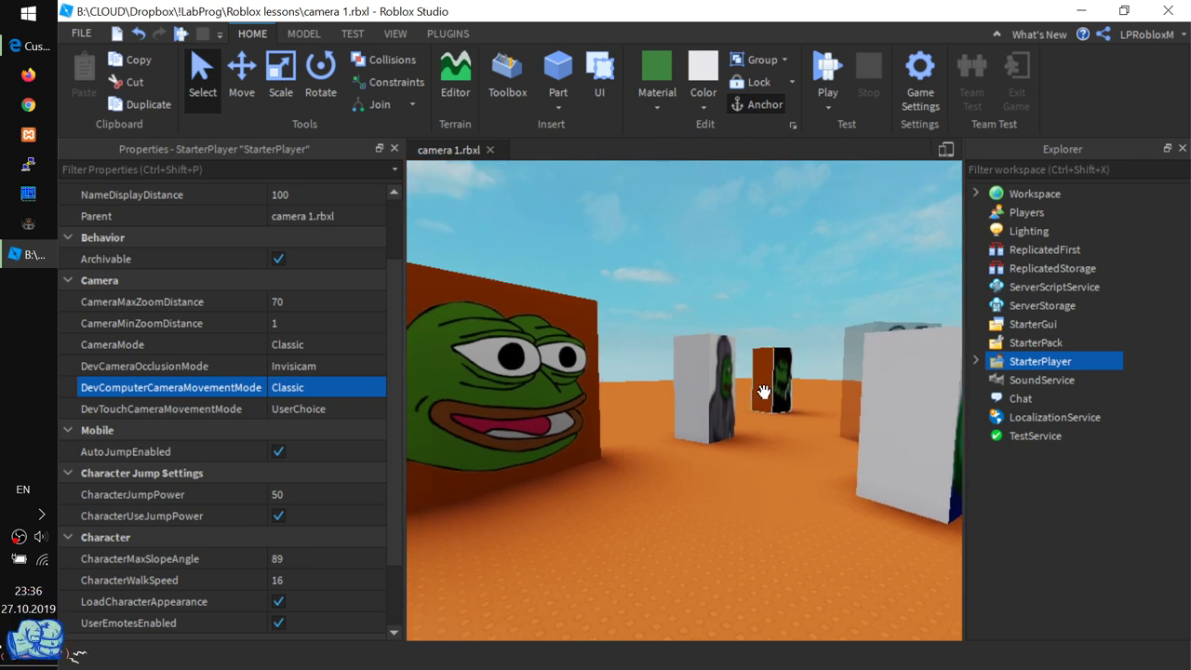
scroll(759, 398, down, 2)
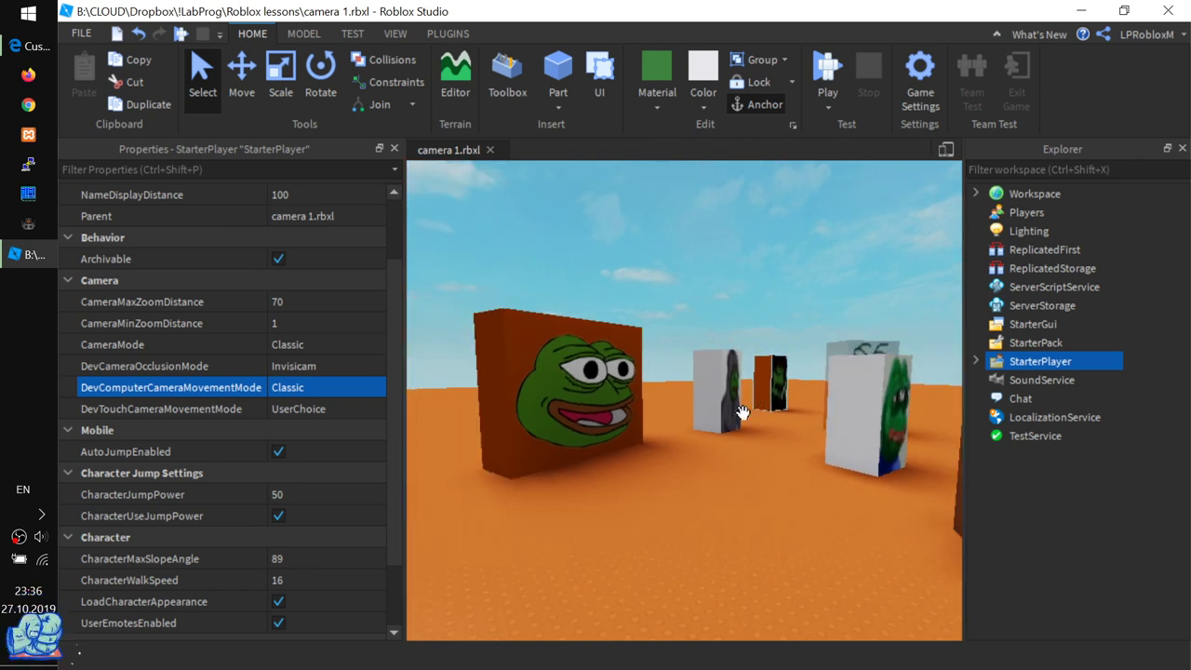
right_drag(688, 448, 687, 447)
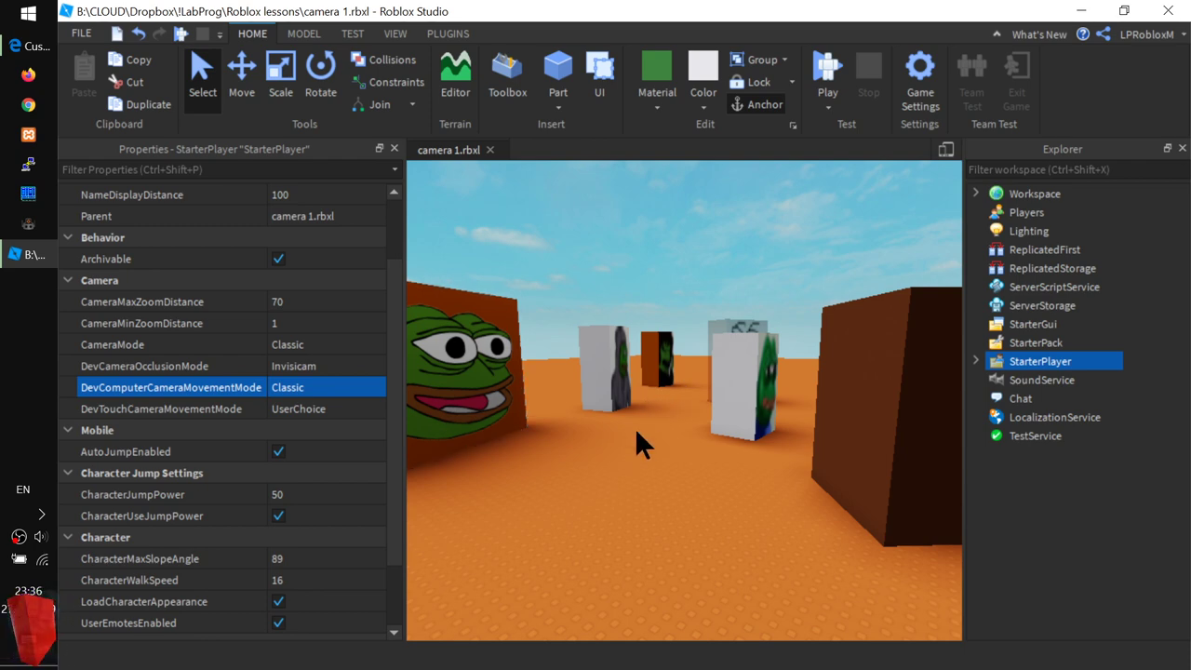
scroll(646, 461, up, 3)
right_drag(648, 463, 648, 463)
right_drag(556, 492, 558, 492)
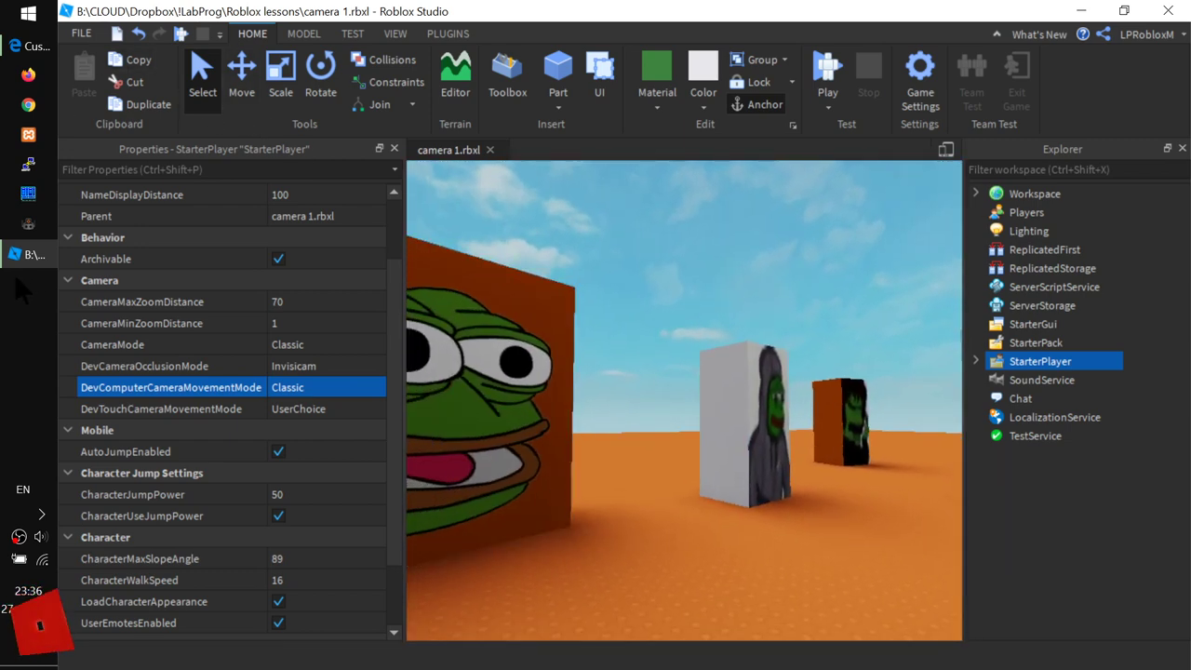
- Switch to the browser's Customizing the Camera article and examine the Movement Mode table through to the Full Customization section
click(37, 49)
scroll(539, 442, down, 10)
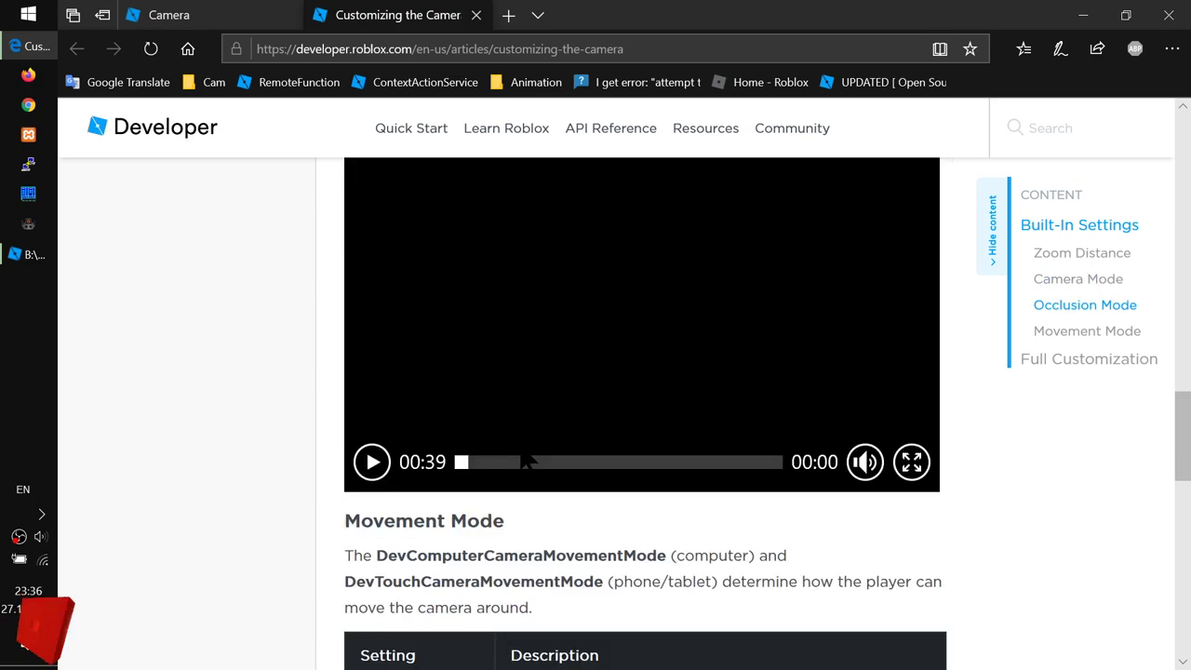
scroll(518, 445, up, 7)
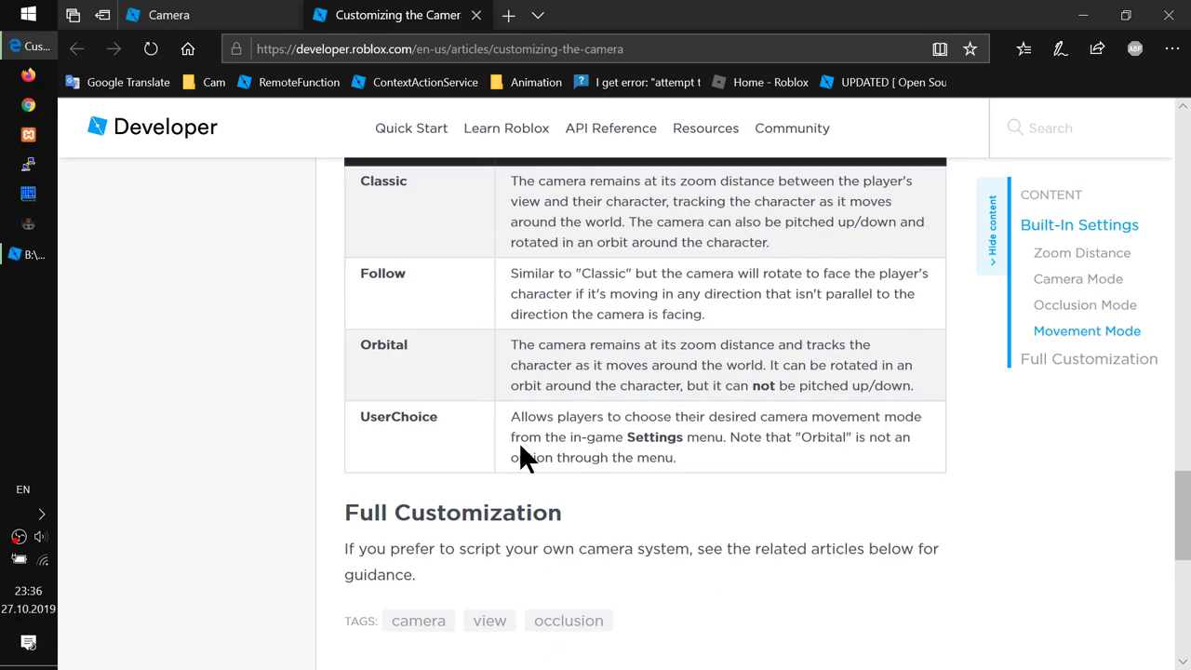